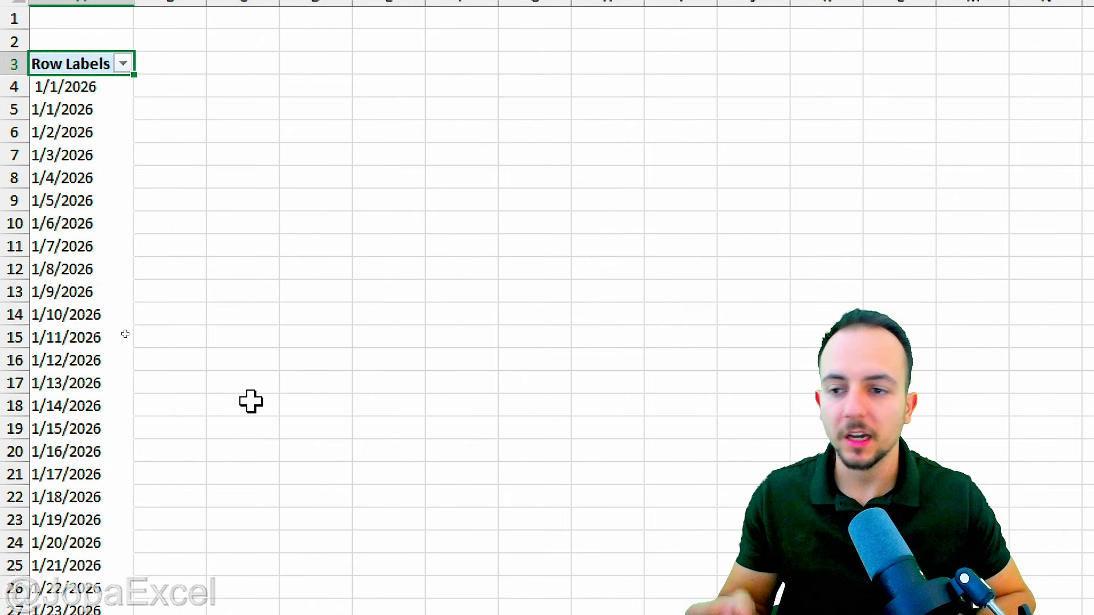
Step: Examine the pivot table's date row labels and compare the source data on Sheet(1), Sheet(2) and Sheet(3)
scroll(254, 535, down, 2)
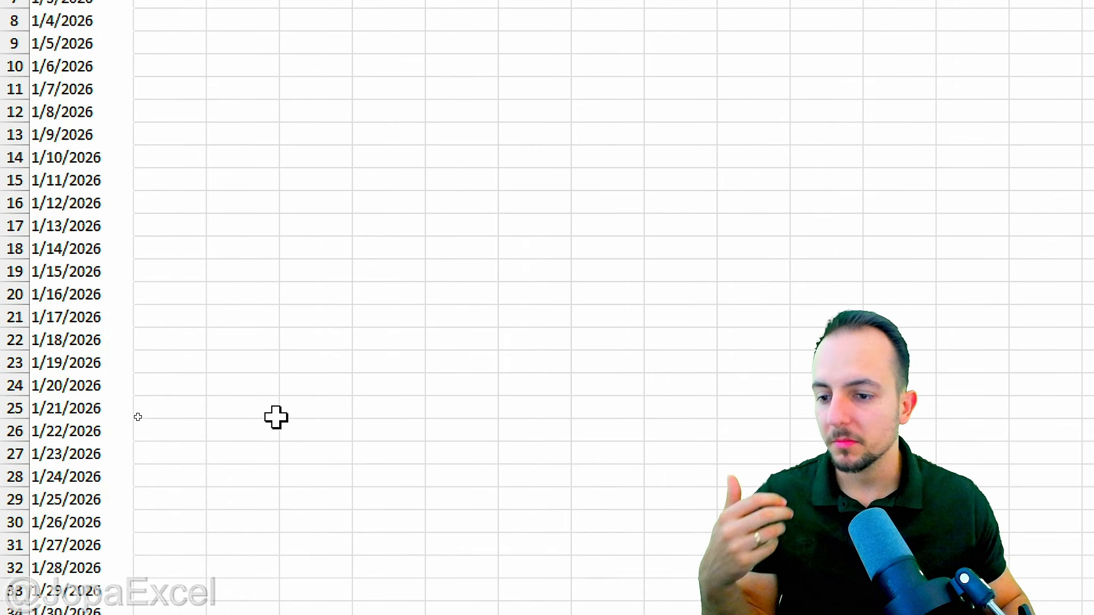
scroll(281, 76, up, 3)
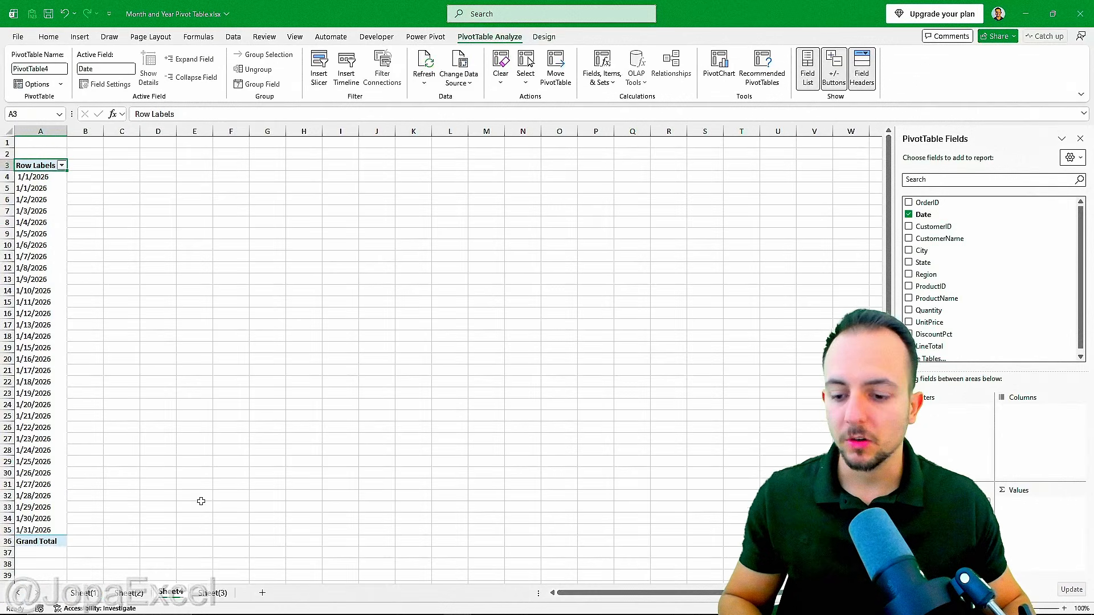
click(99, 593)
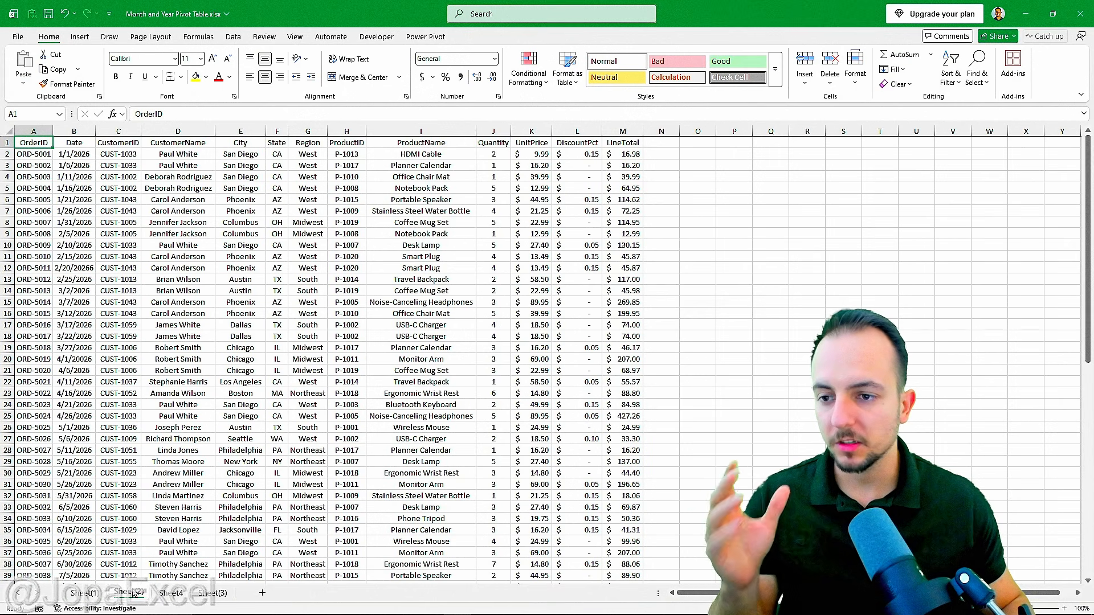
click(206, 593)
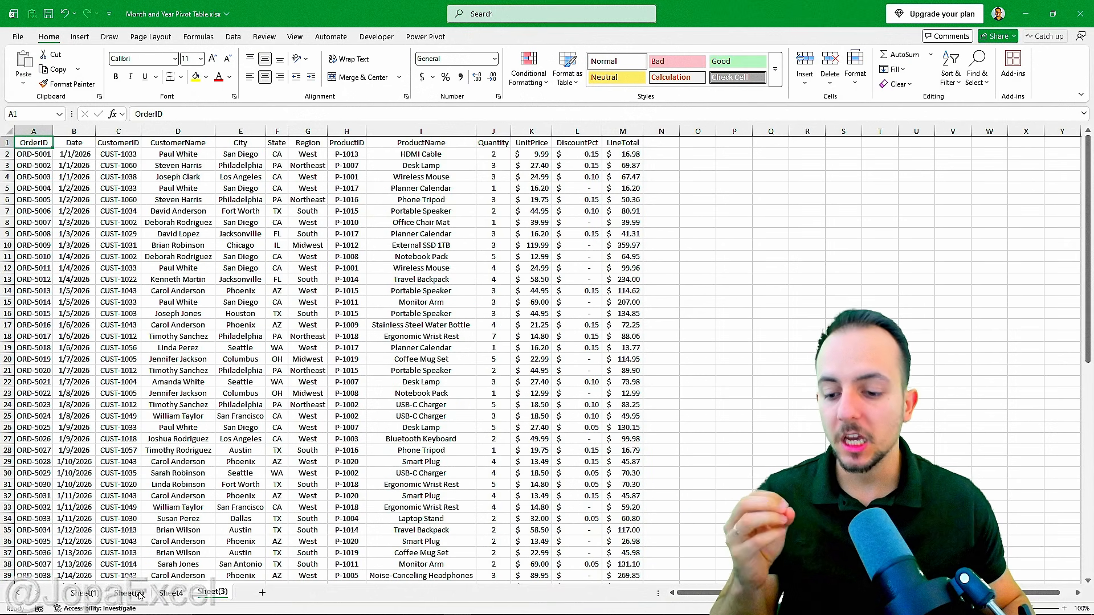
click(121, 594)
click(100, 594)
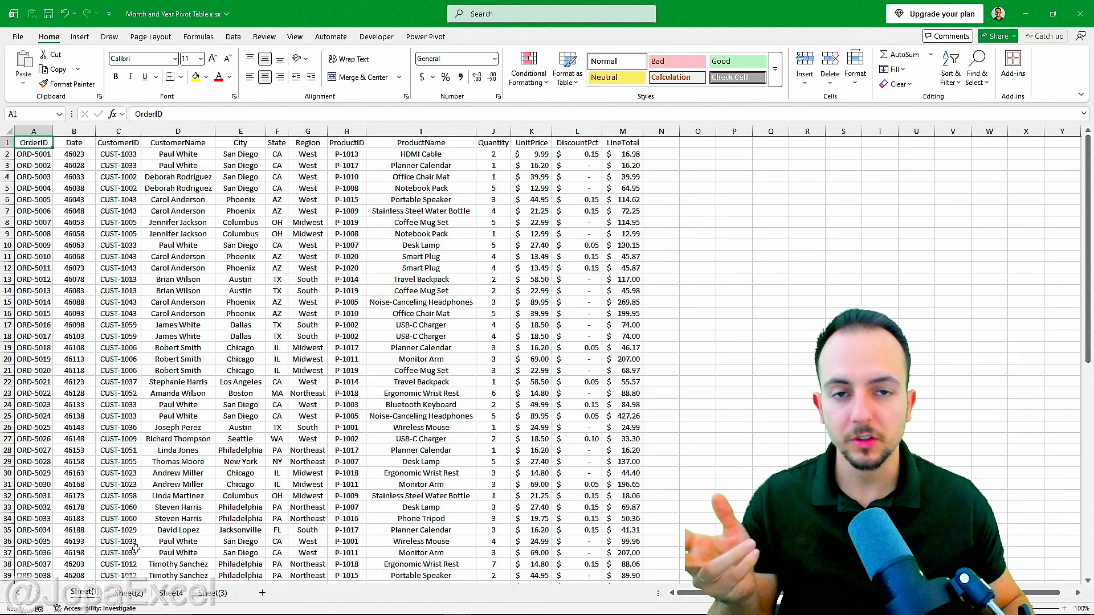
click(129, 594)
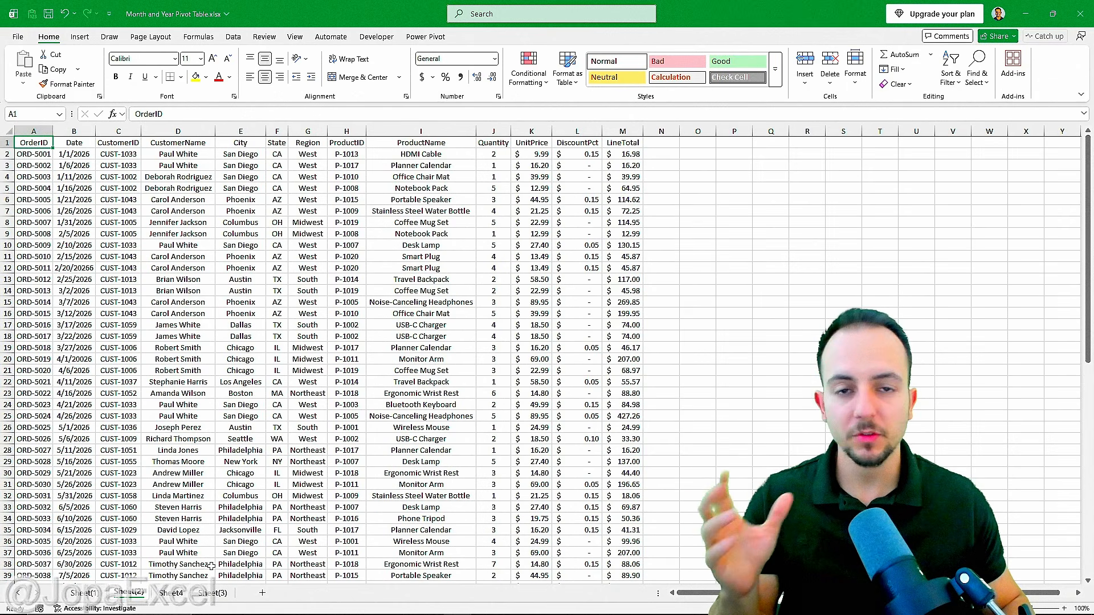
click(213, 593)
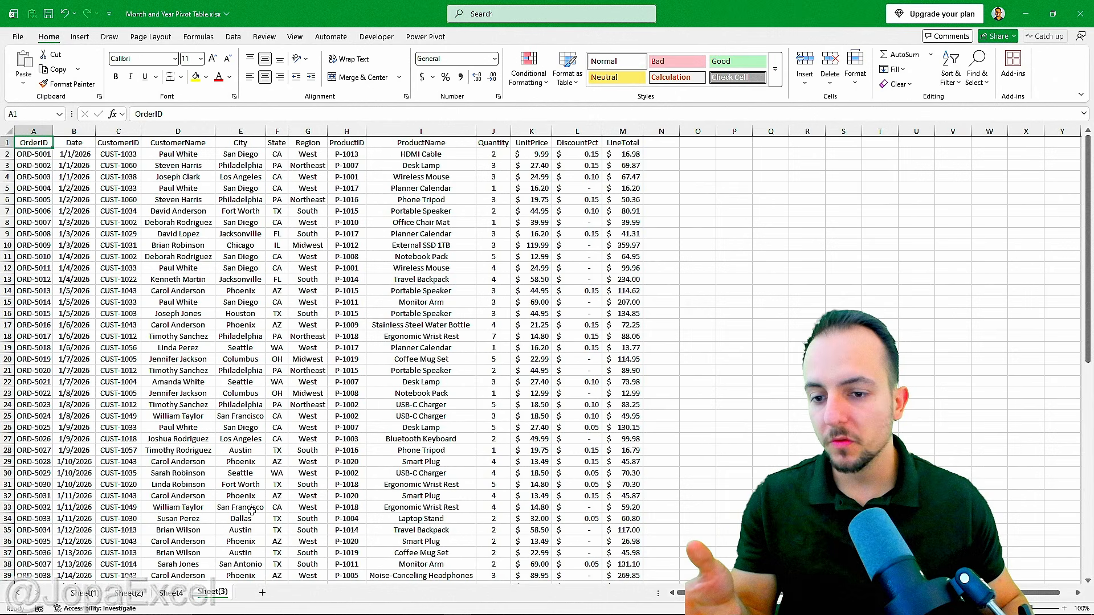
Step: Delete the pivot table worksheet Sheet4 from the workbook
click(171, 594)
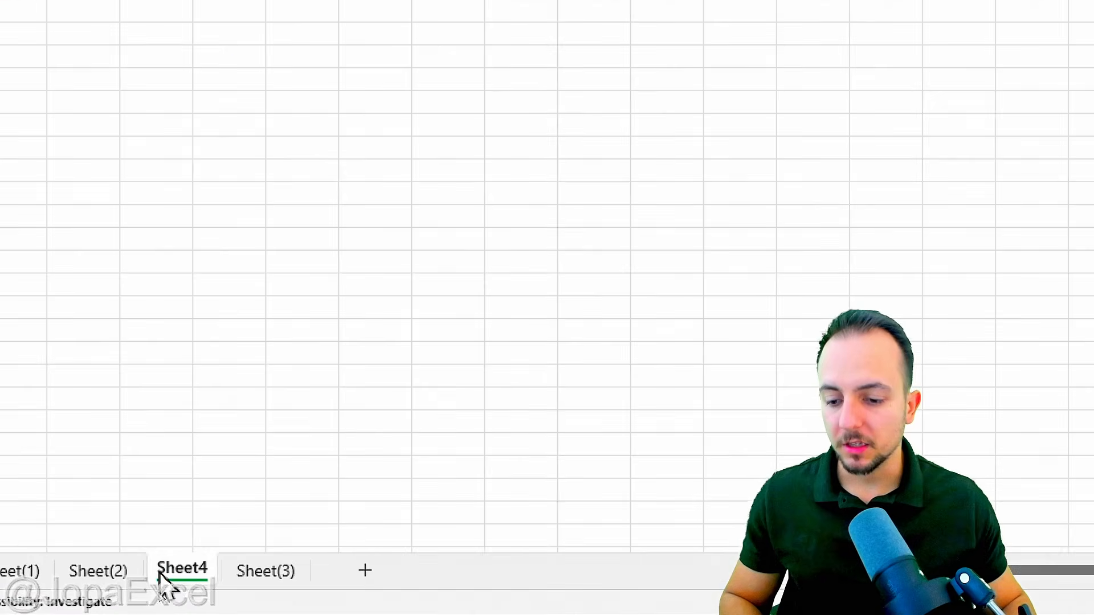
right_click(174, 596)
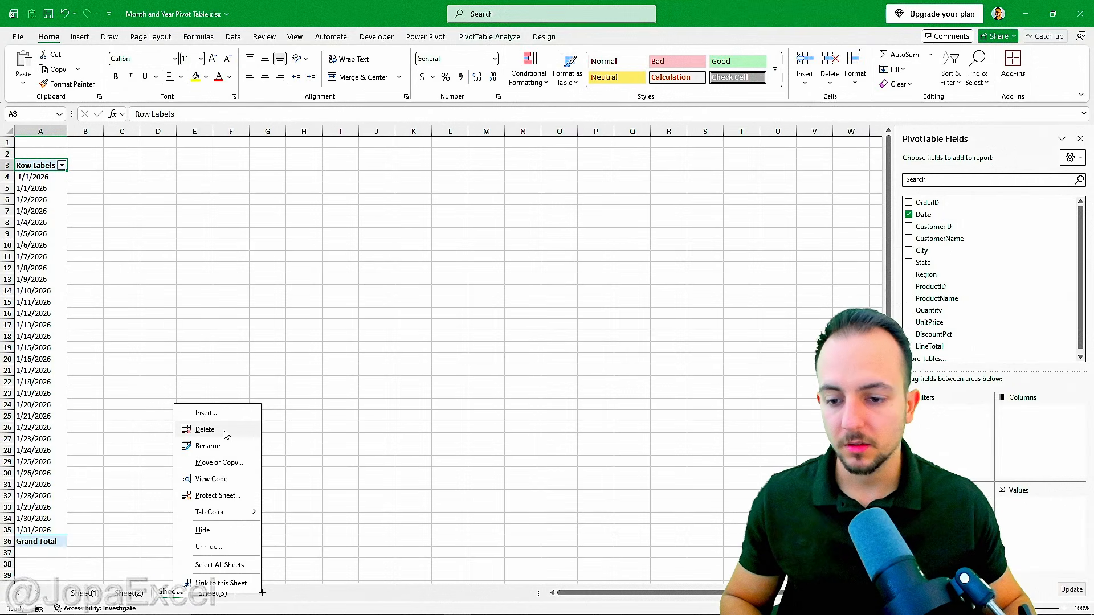
click(290, 248)
click(991, 66)
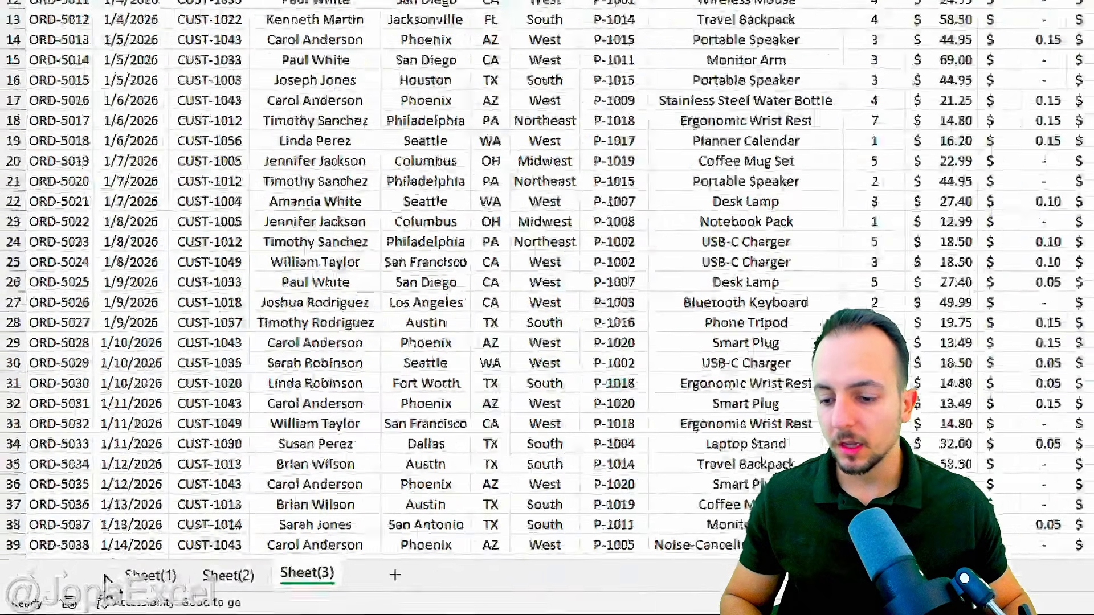
Step: Examine how the values in the Date column of Sheet(1) are stored
click(84, 593)
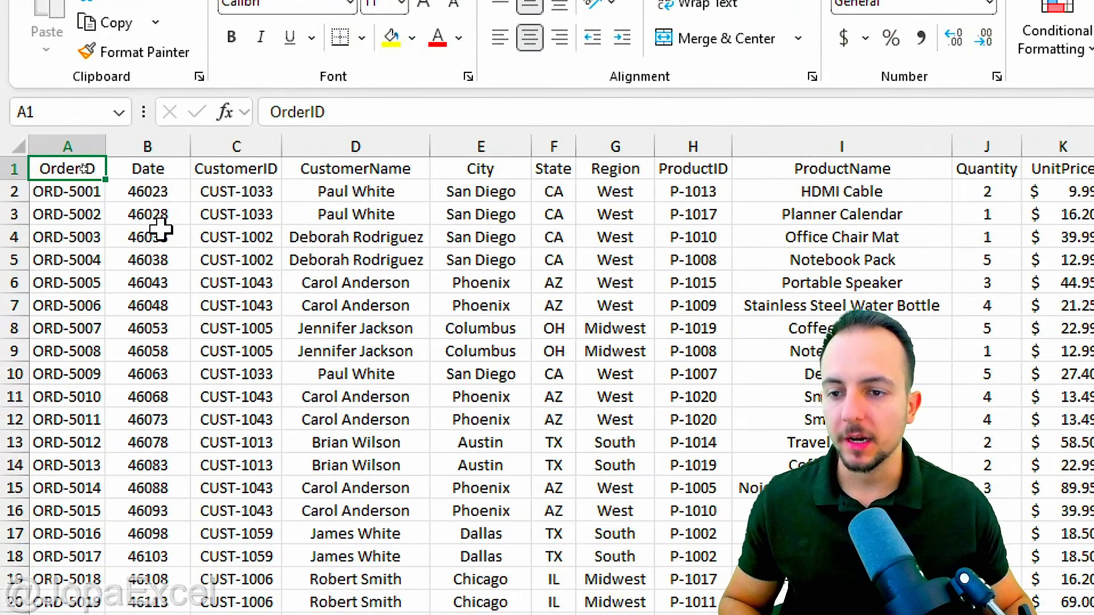
click(162, 139)
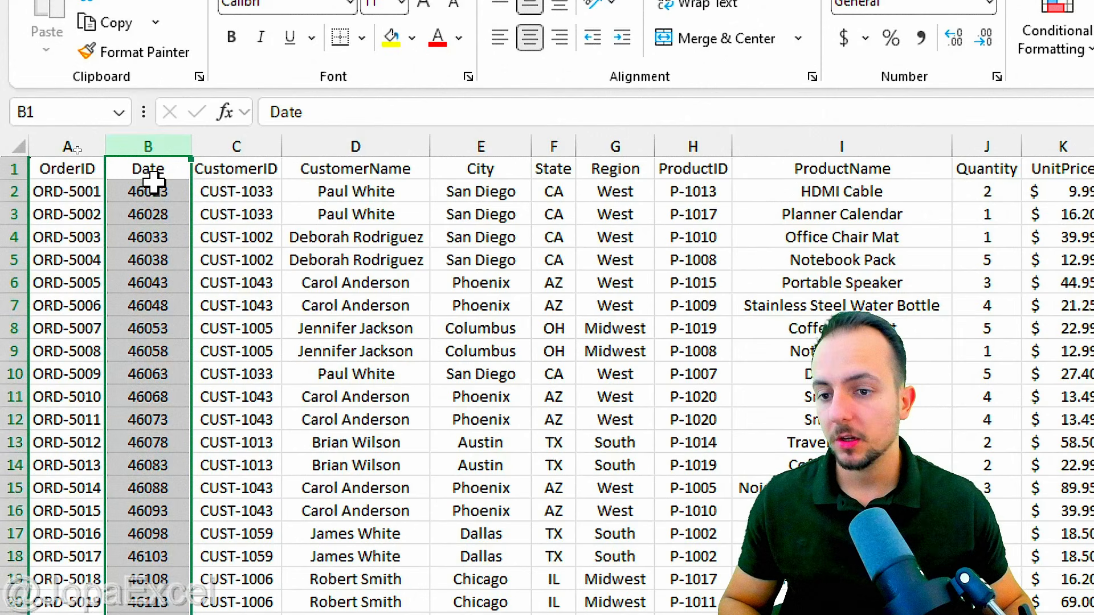
drag(162, 189, 162, 399)
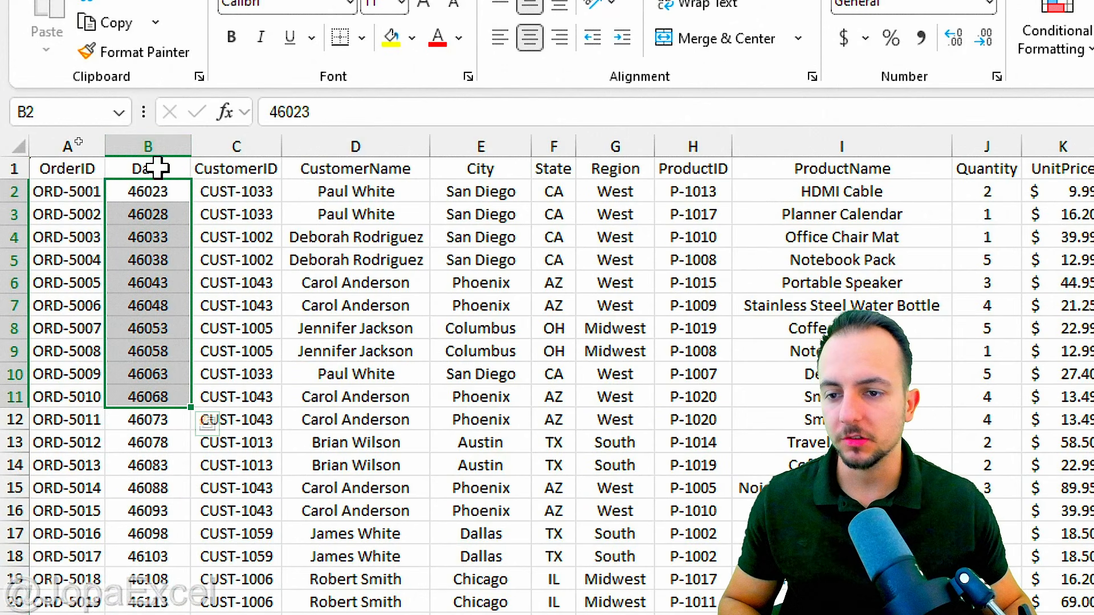
click(151, 143)
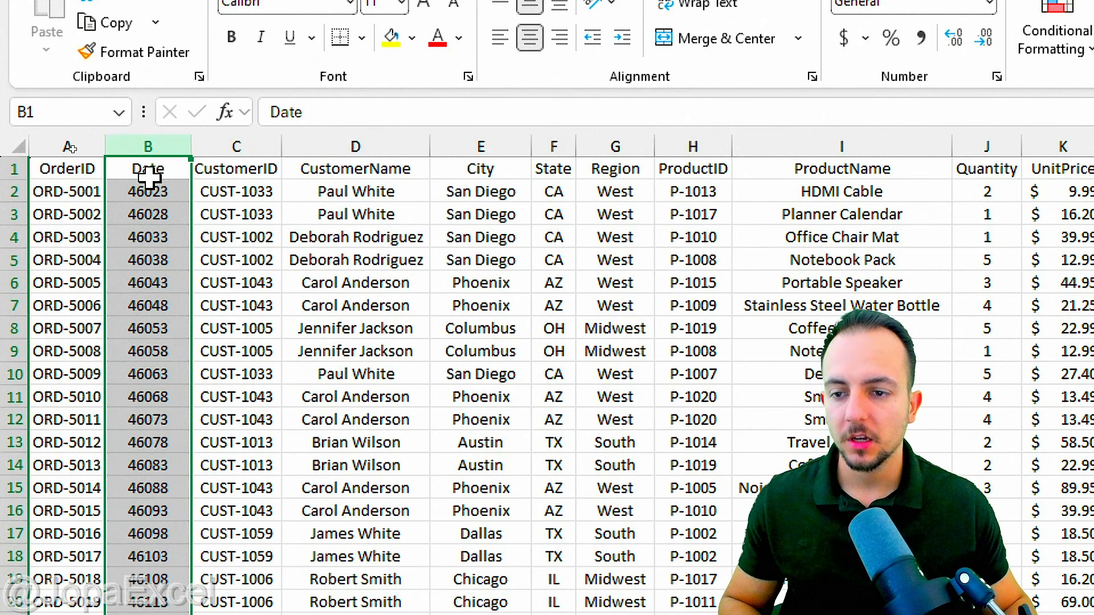
click(98, 166)
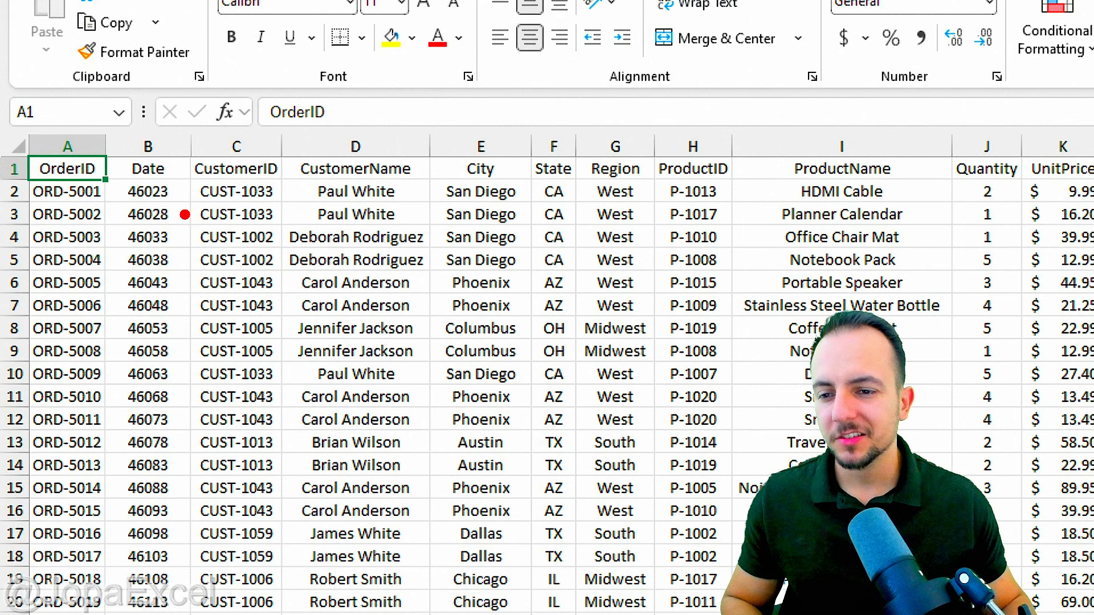
mouse_move(118, 173)
mouse_down()
mouse_move(188, 251)
mouse_move(189, 267)
mouse_move(287, 316)
mouse_up()
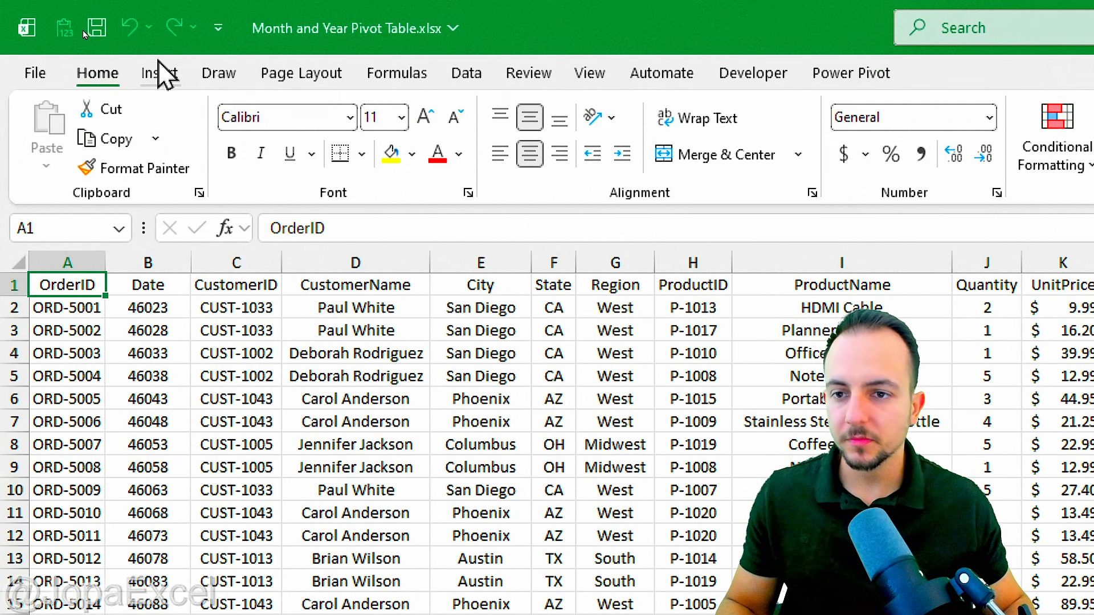
Step: Create a PivotTable from the Sheet(1) range A1:M74 on a new worksheet
click(168, 77)
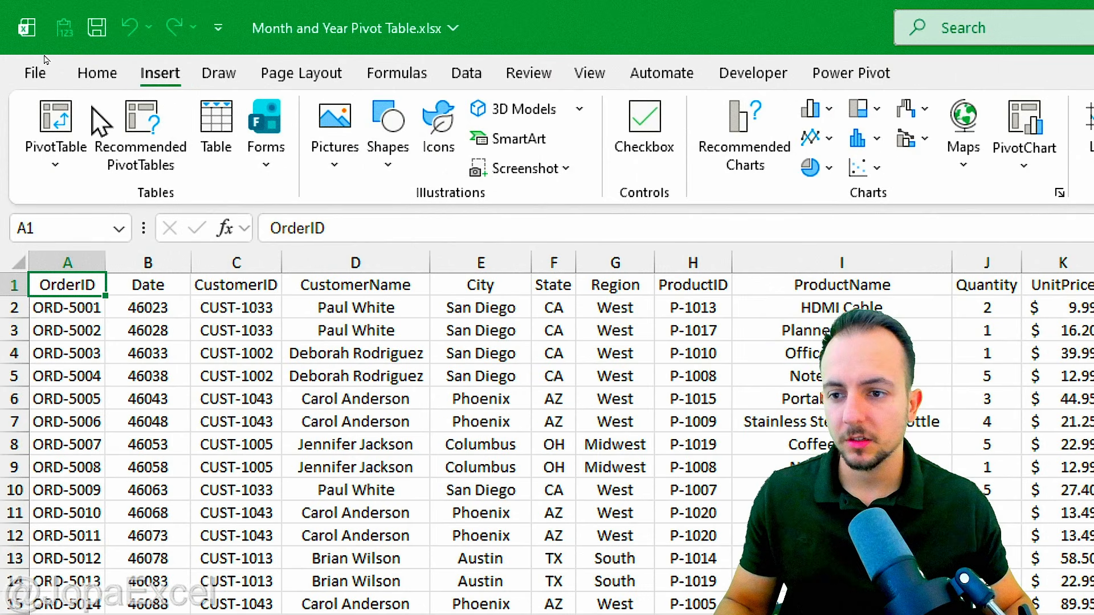
click(74, 123)
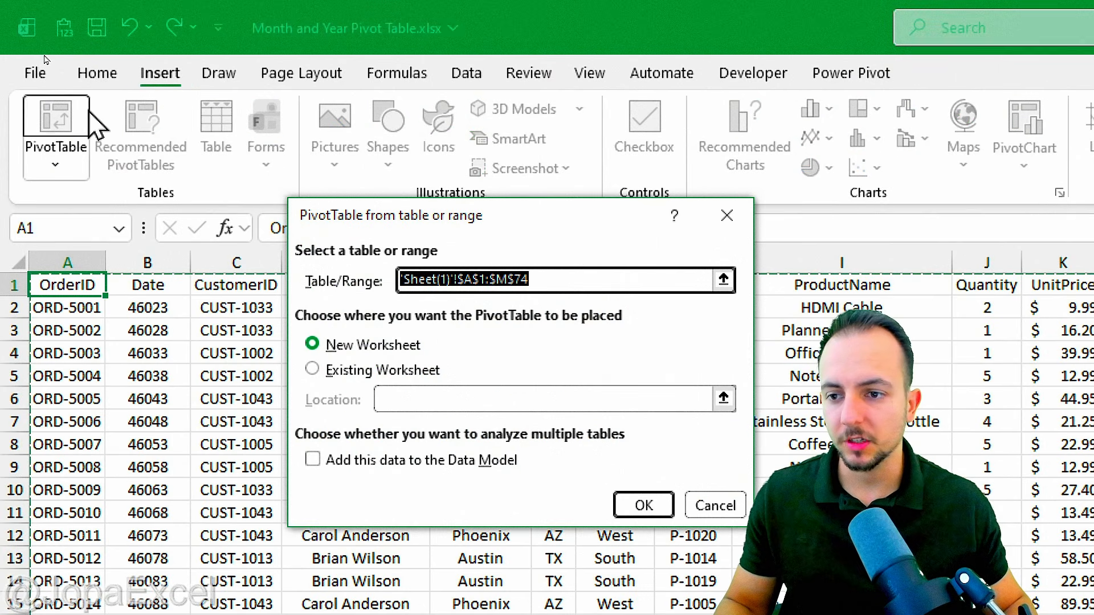
click(644, 506)
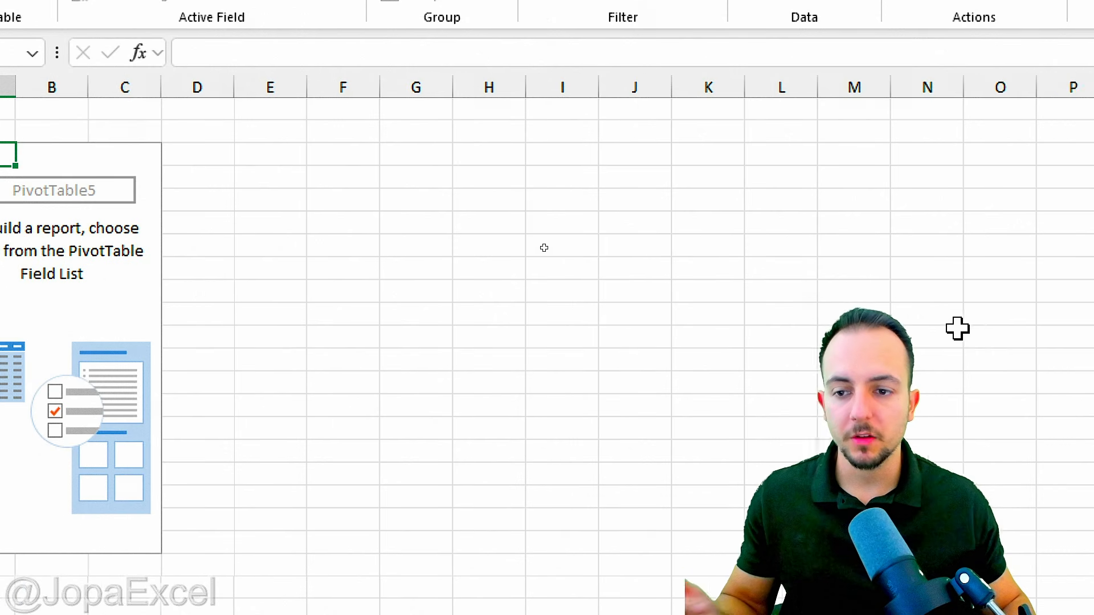
Step: Widen the PivotTable Fields pane and add the Date field to the Rows area
drag(696, 285, 286, 286)
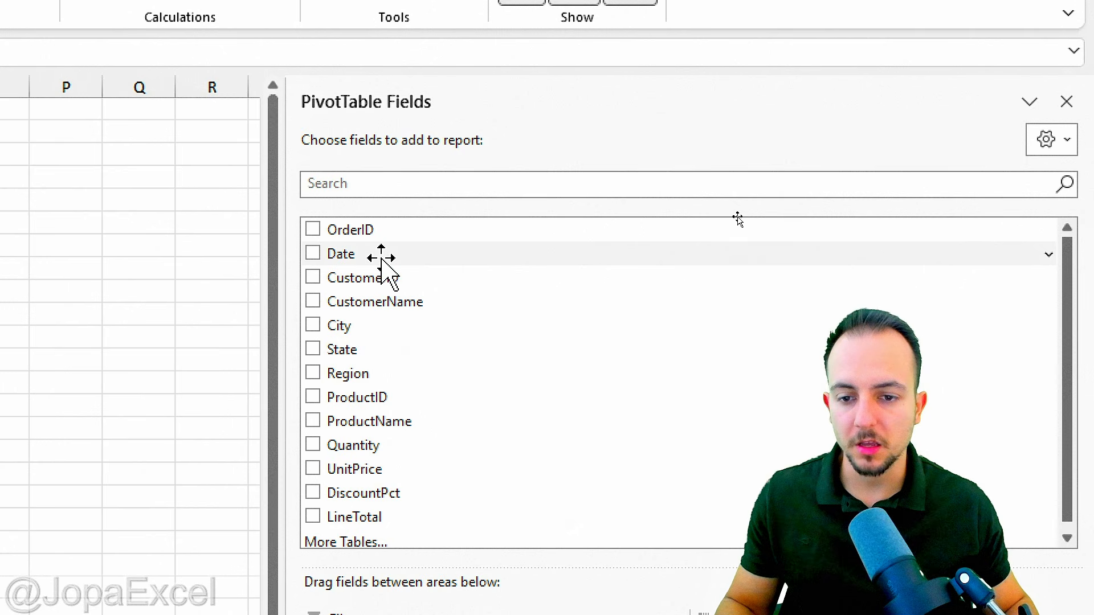
drag(383, 262, 393, 505)
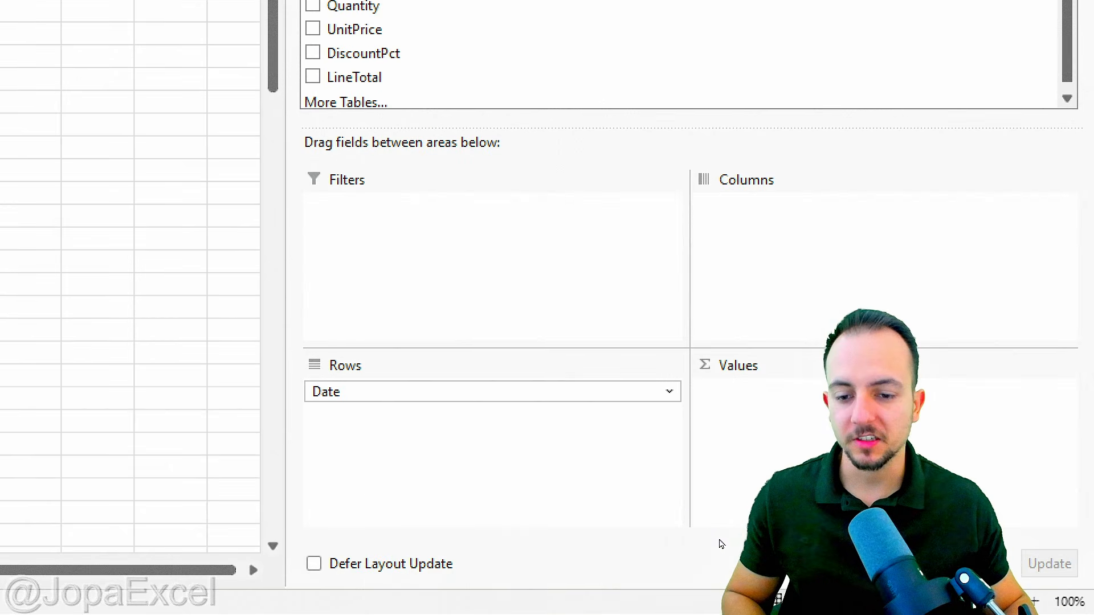
mouse_move(312, 358)
mouse_down()
mouse_move(292, 442)
mouse_move(299, 353)
mouse_move(451, 302)
mouse_up()
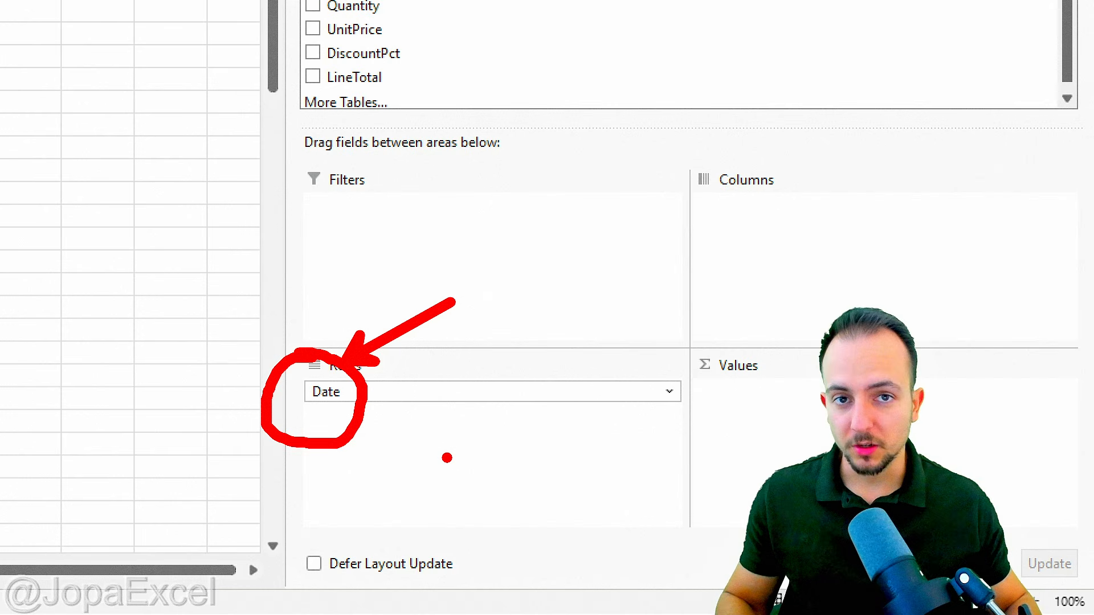
key(Escape)
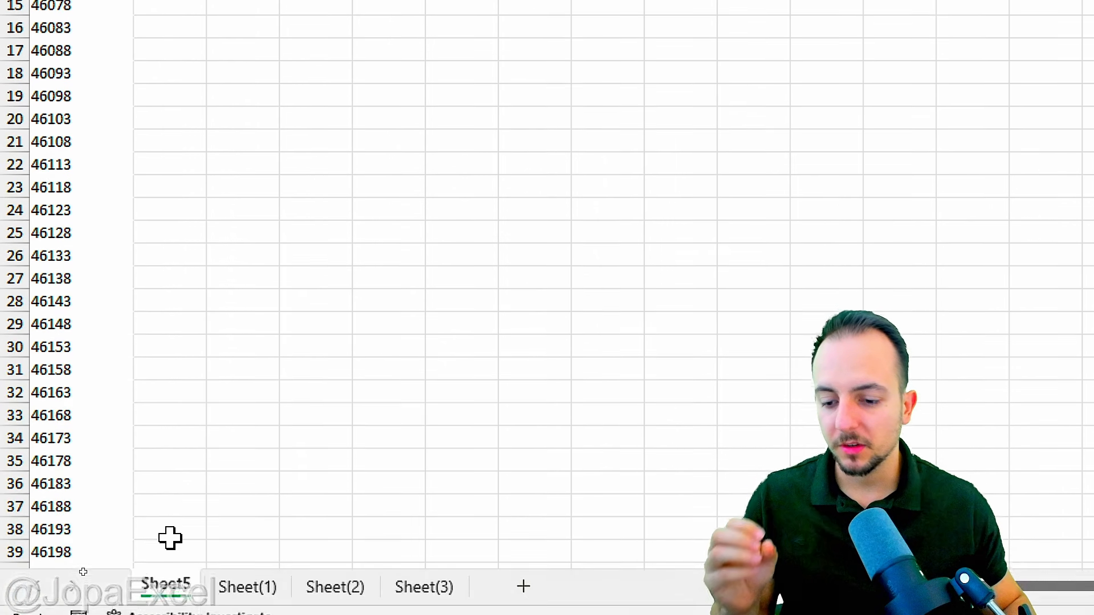
Step: Format the first date, cell B2 on Sheet(1), as Short Date
click(239, 587)
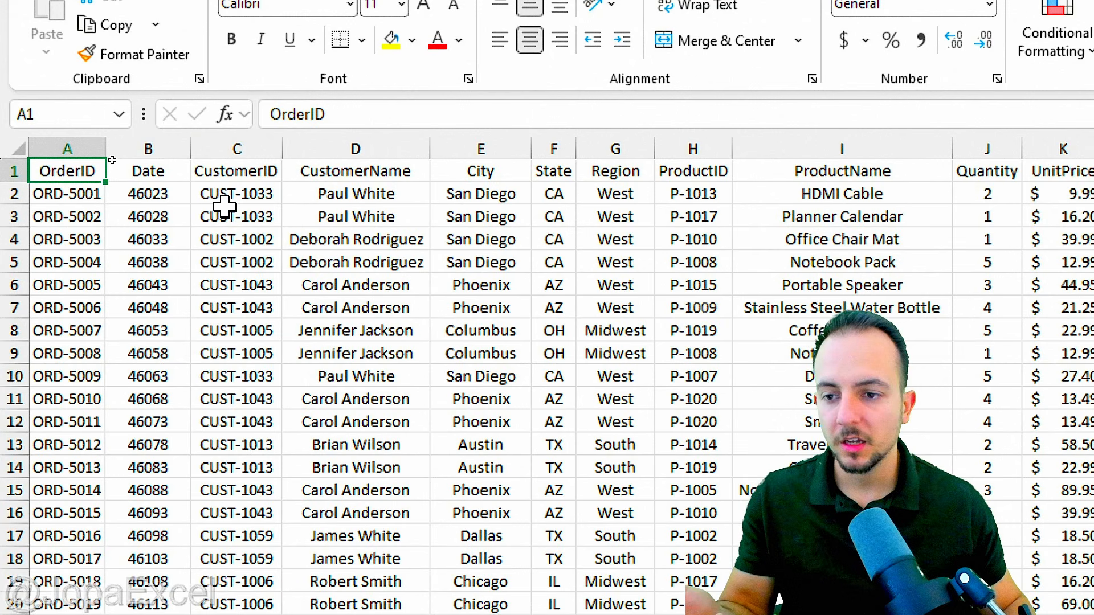
click(174, 193)
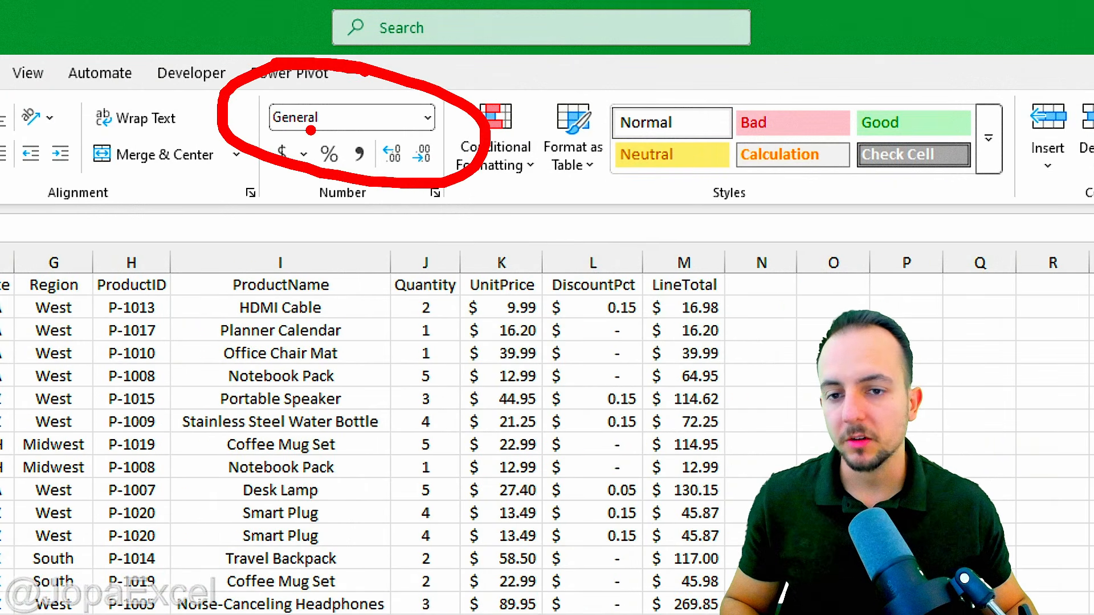
click(428, 118)
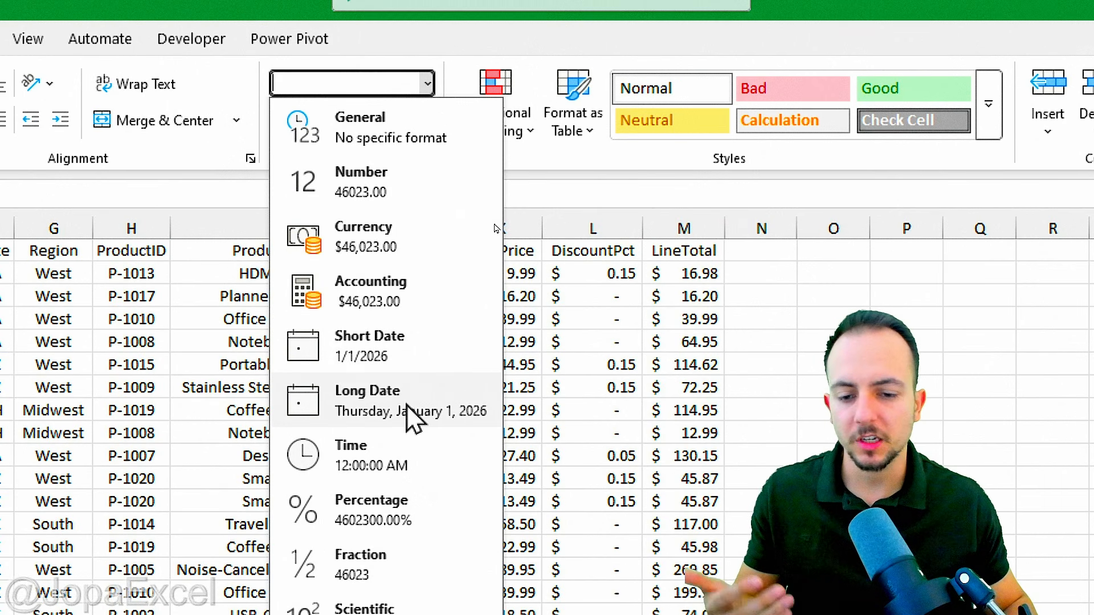
click(451, 367)
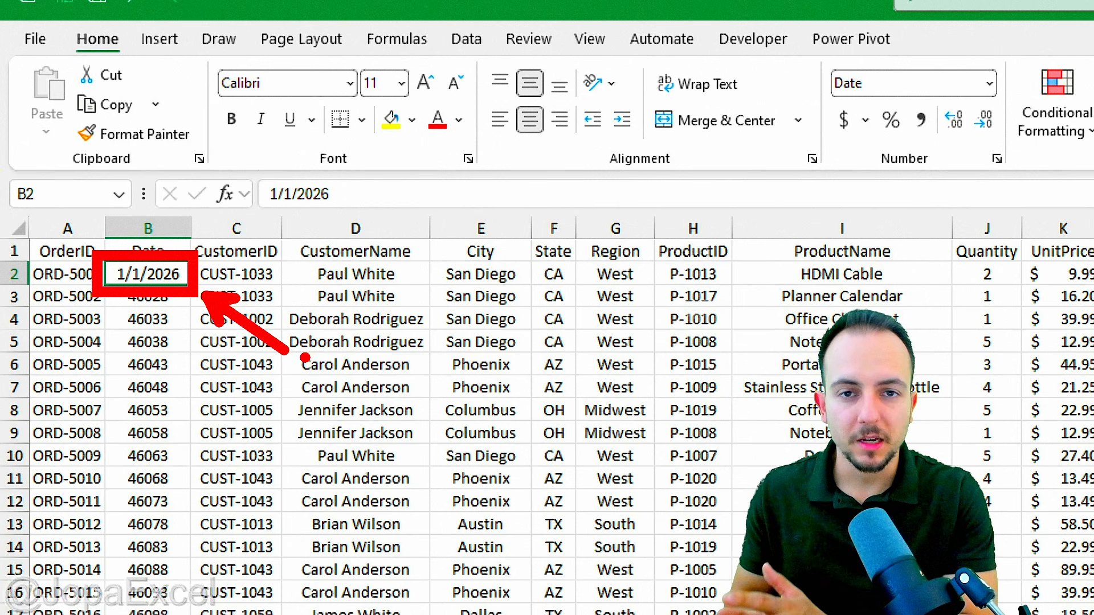
Step: Apply the Short Date format to the whole Date column B on Sheet(1)
click(164, 216)
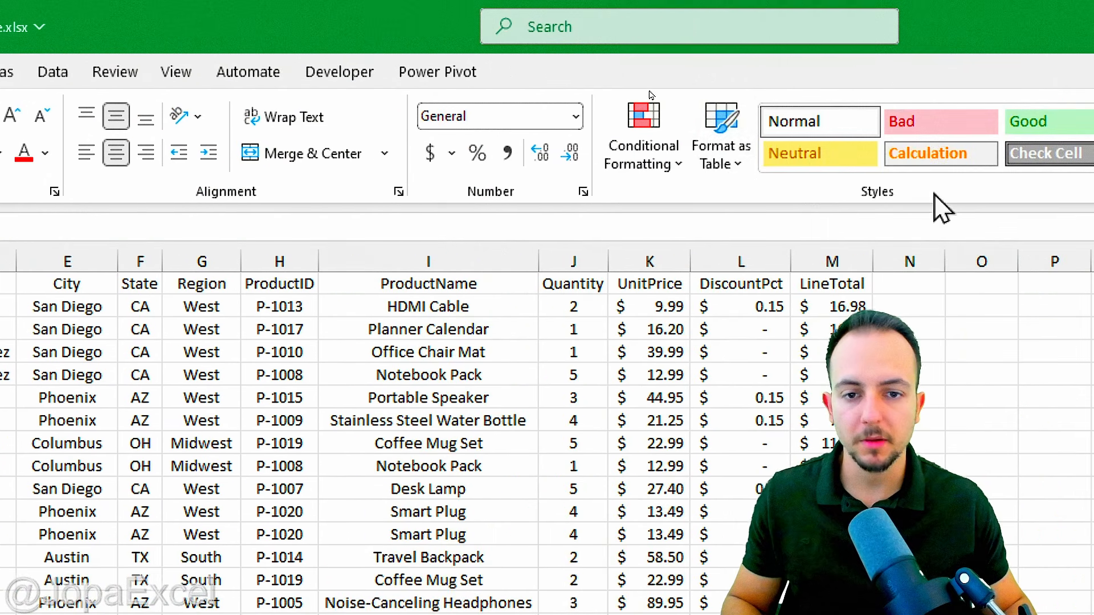
click(576, 118)
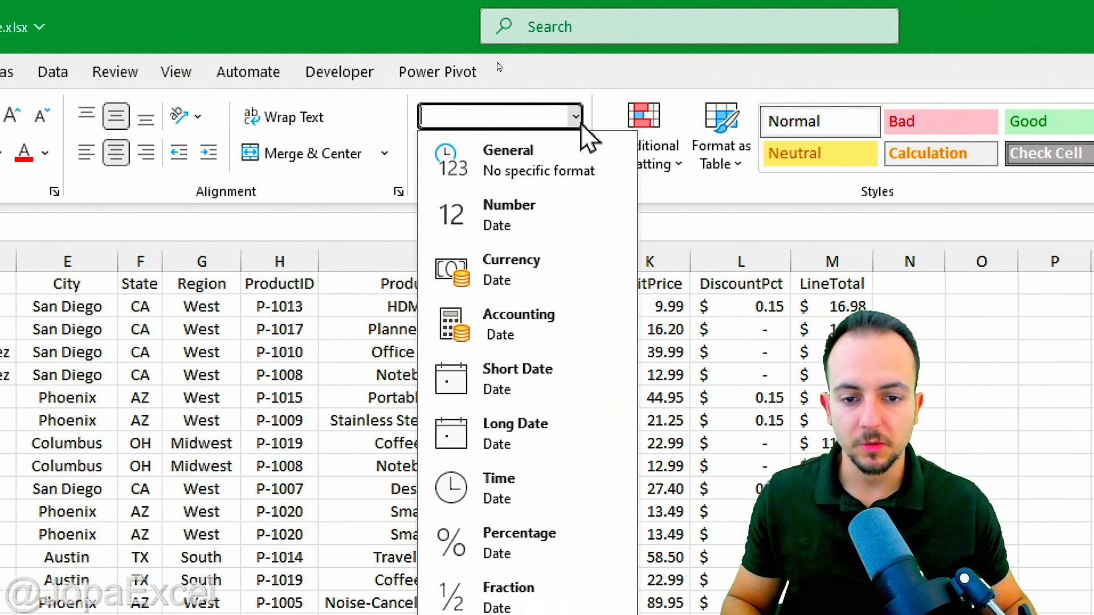
click(550, 390)
click(66, 284)
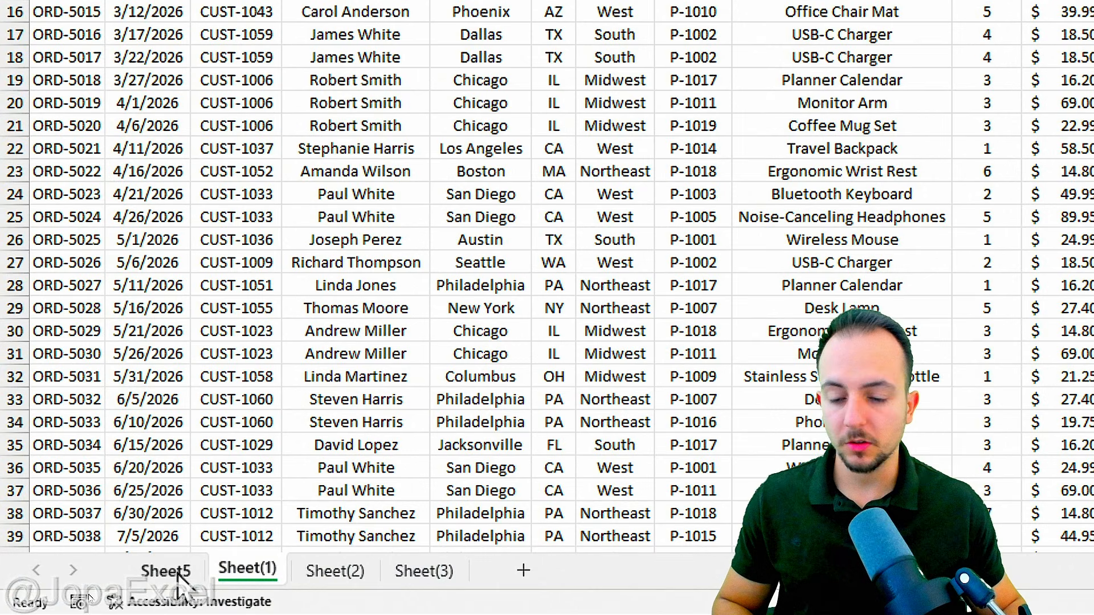
Step: Check the pivot table's date labels on Sheet5 and delete that worksheet
click(177, 573)
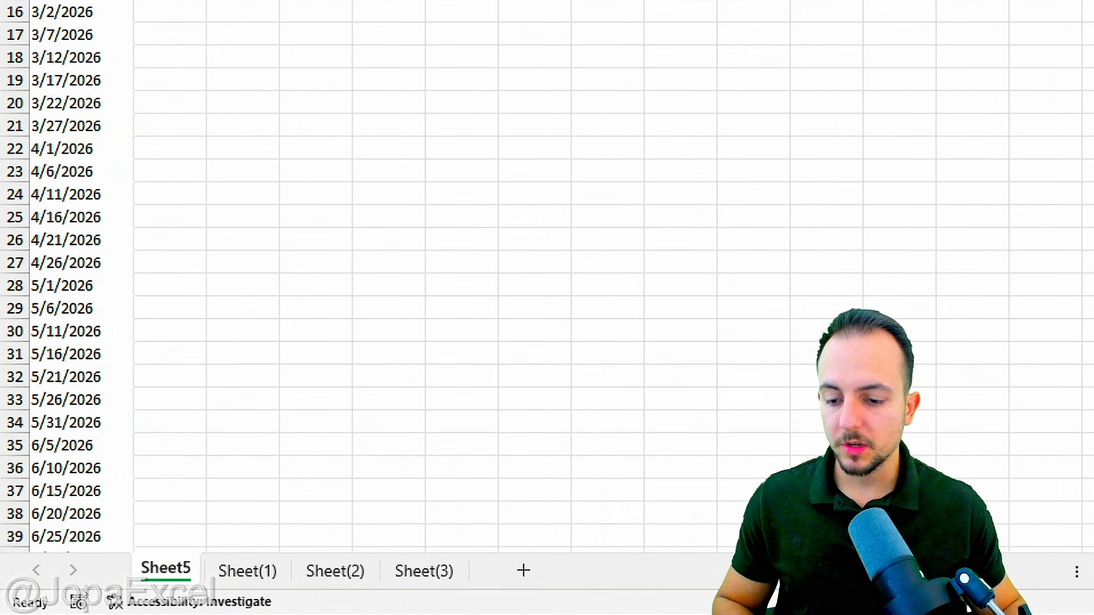
mouse_move(172, 543)
mouse_down()
mouse_move(118, 564)
mouse_move(154, 540)
mouse_up()
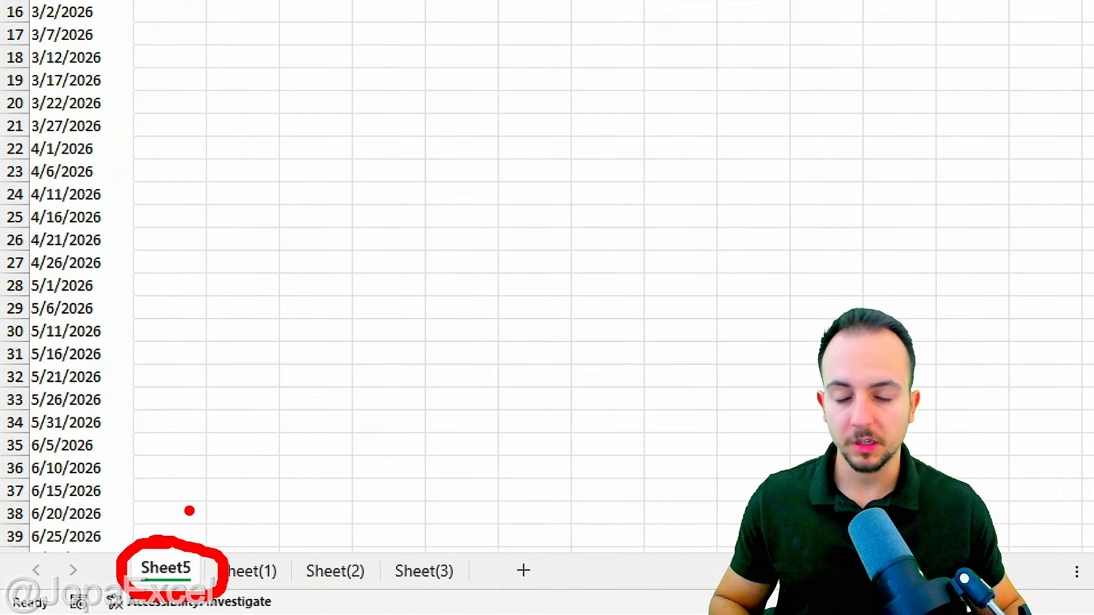
key(Escape)
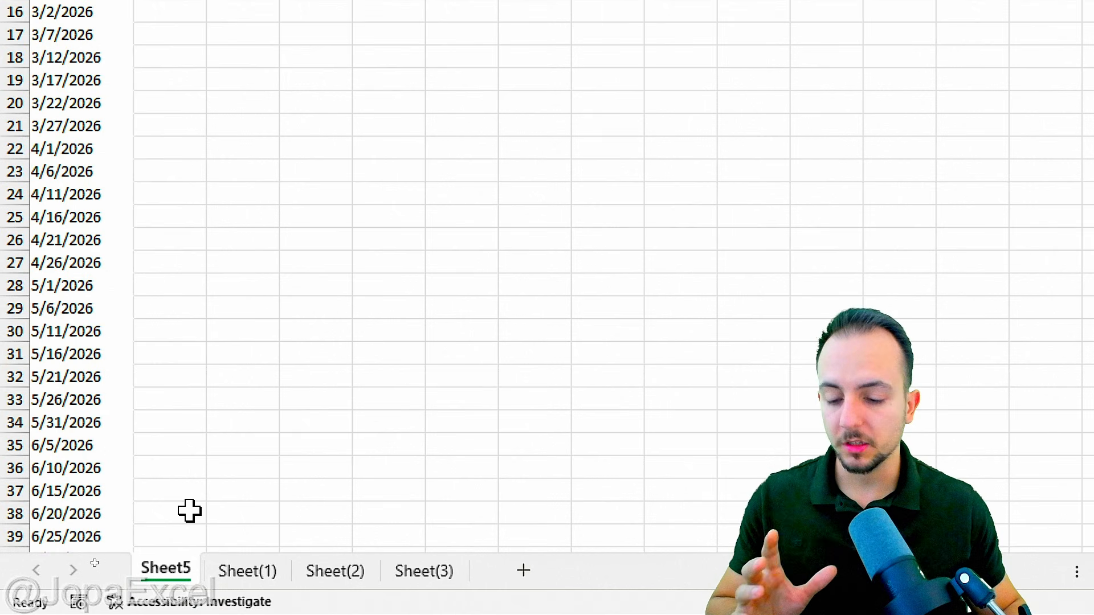
right_click(165, 570)
click(267, 247)
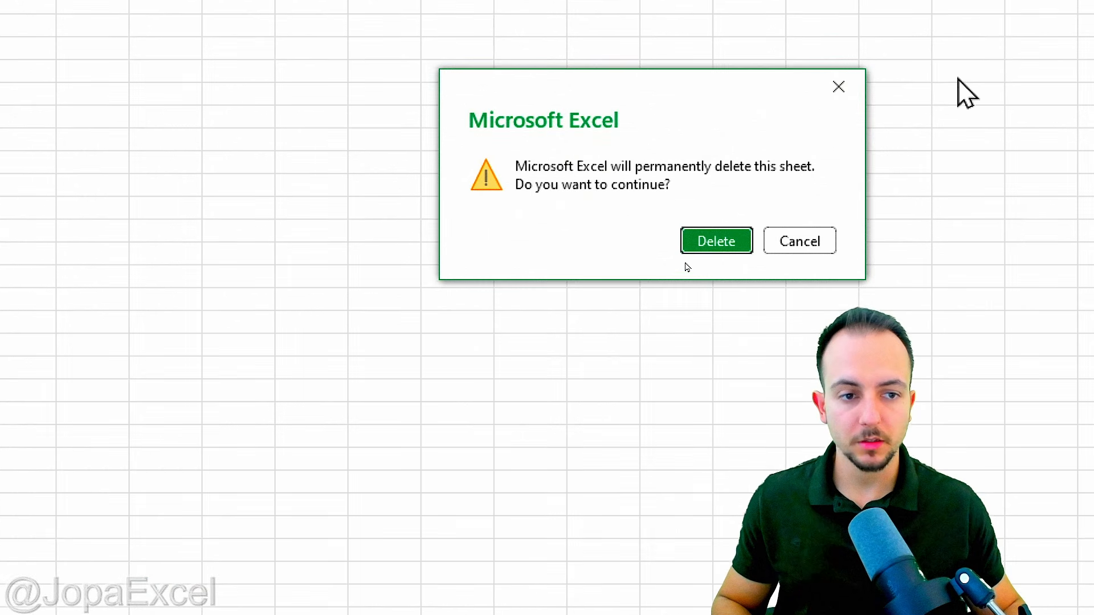
click(733, 239)
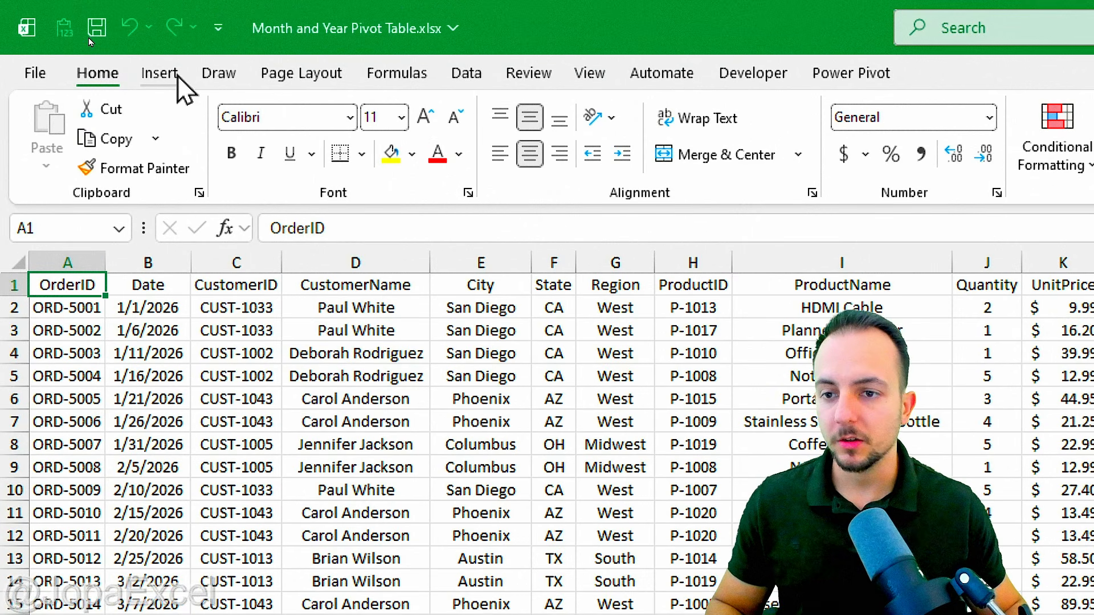
Step: Create a PivotTable on a new worksheet from Sheet(1) range A1:M74 and add Date to the Rows area
click(171, 57)
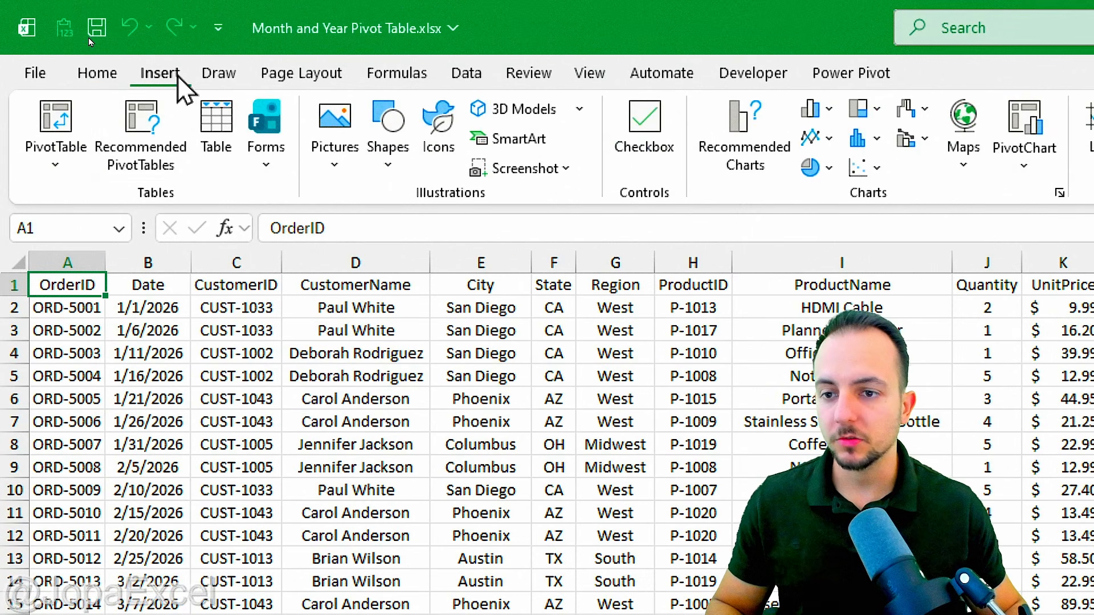
click(86, 125)
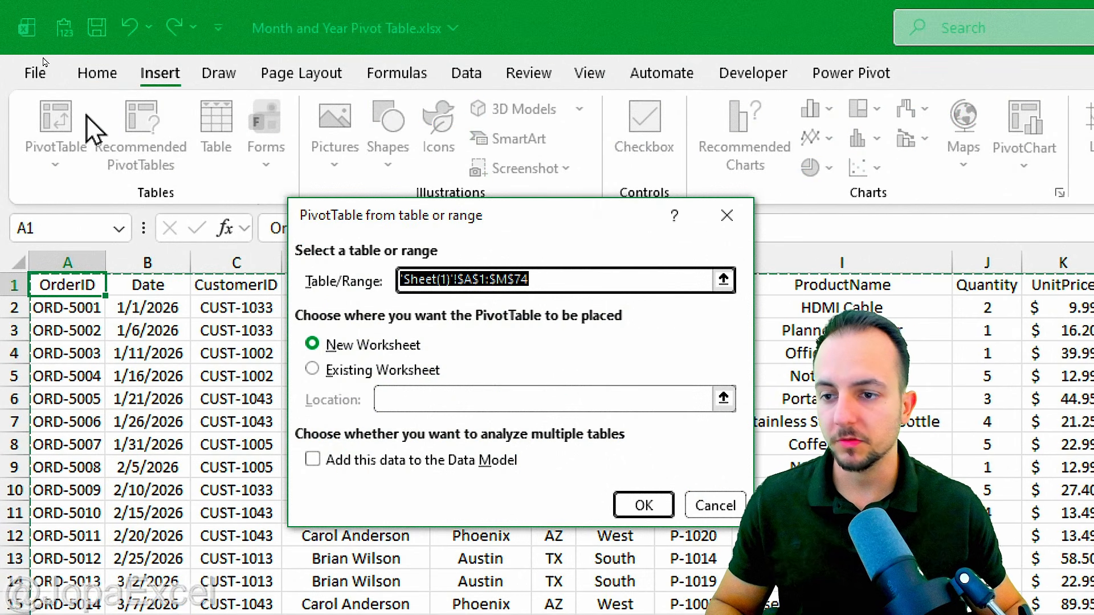
click(649, 506)
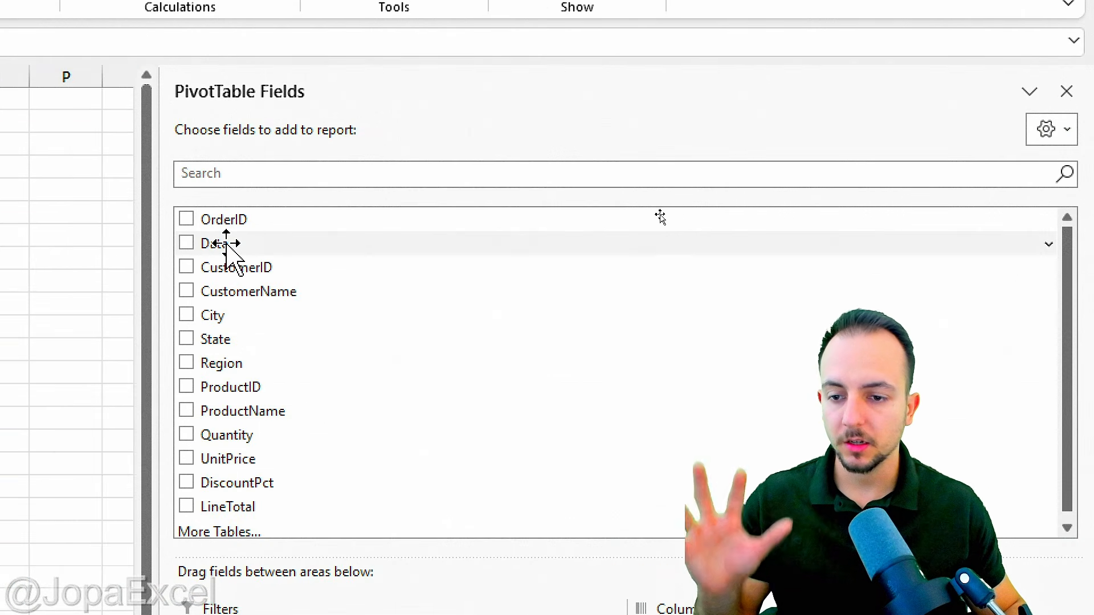
drag(227, 244, 288, 614)
drag(288, 558, 275, 605)
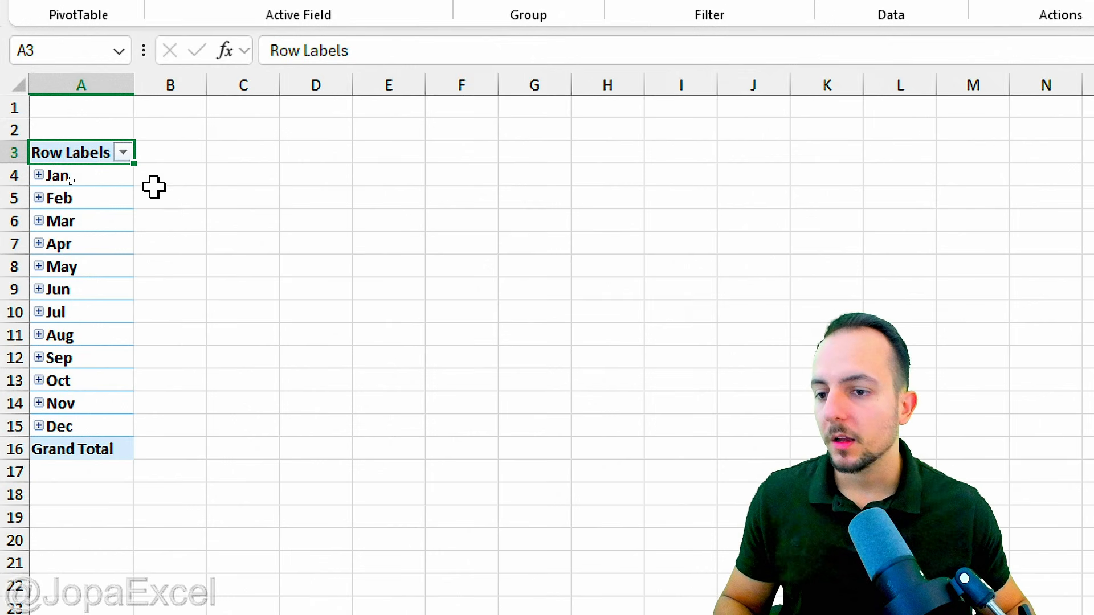
Step: Expand the Jan group and its 6-Jan entry in the PivotTable to examine the date levels
click(39, 177)
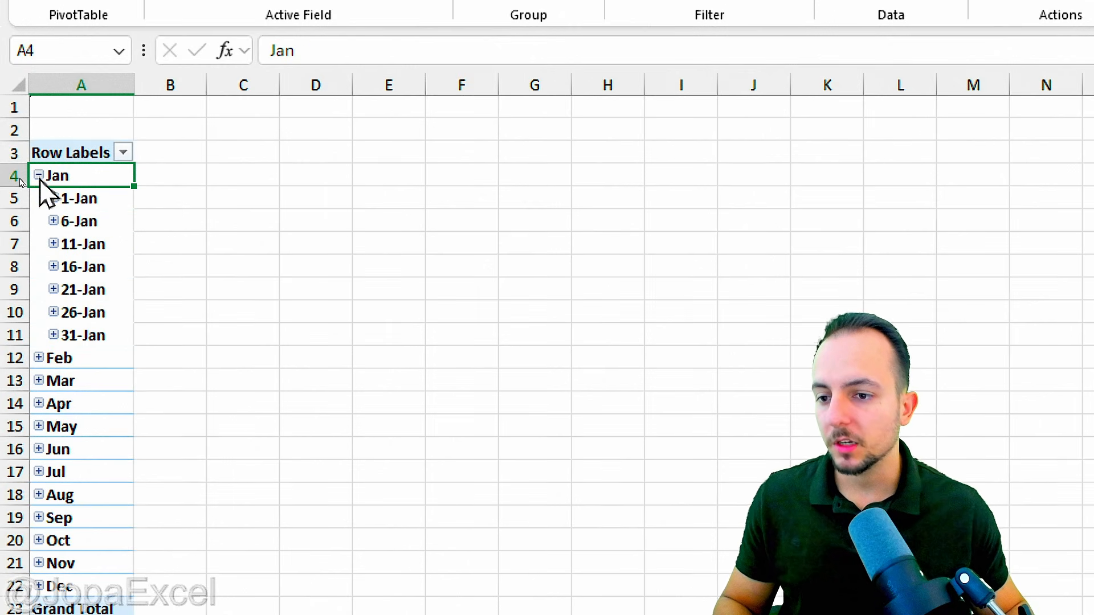
click(54, 223)
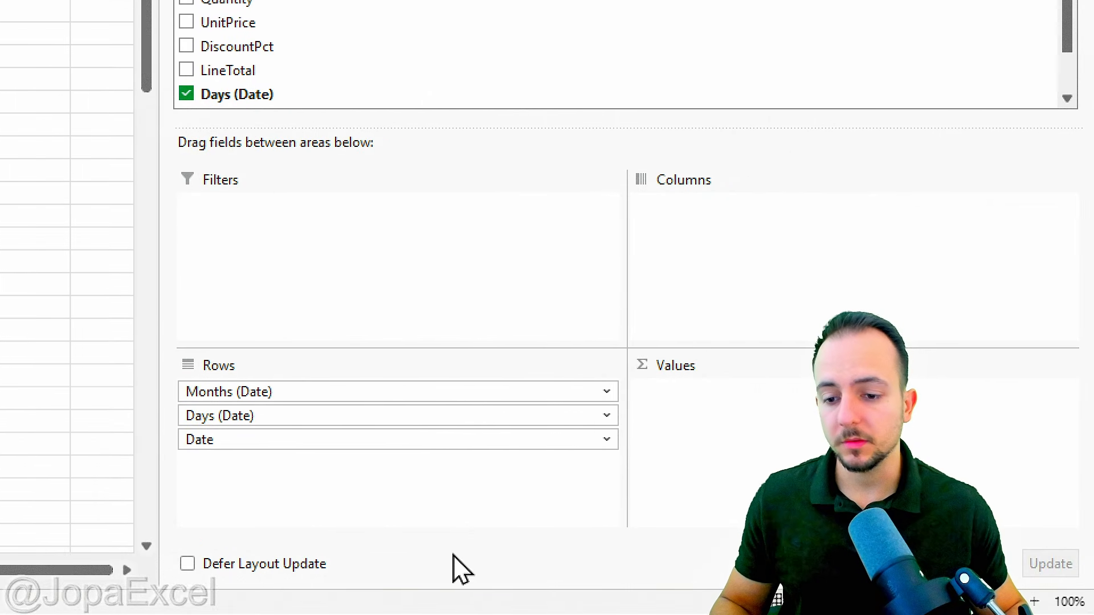
Step: Remove Date and Days (Date) from the Rows area, keeping Months (Date), and add Quantity to the Values area
click(246, 442)
click(283, 385)
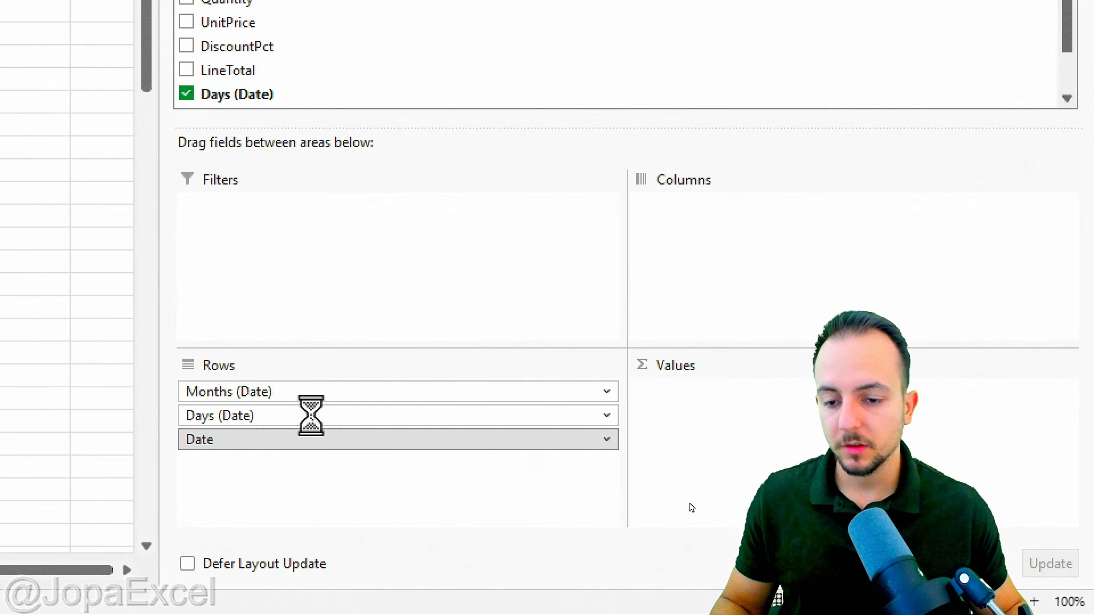
click(275, 416)
click(283, 364)
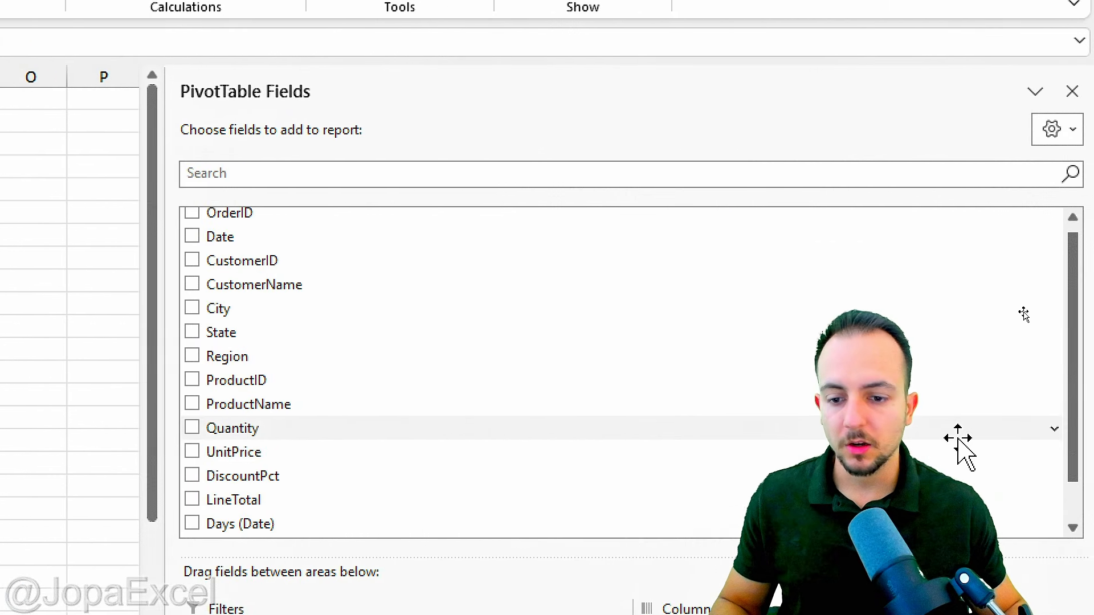
scroll(450, 322, down, 1)
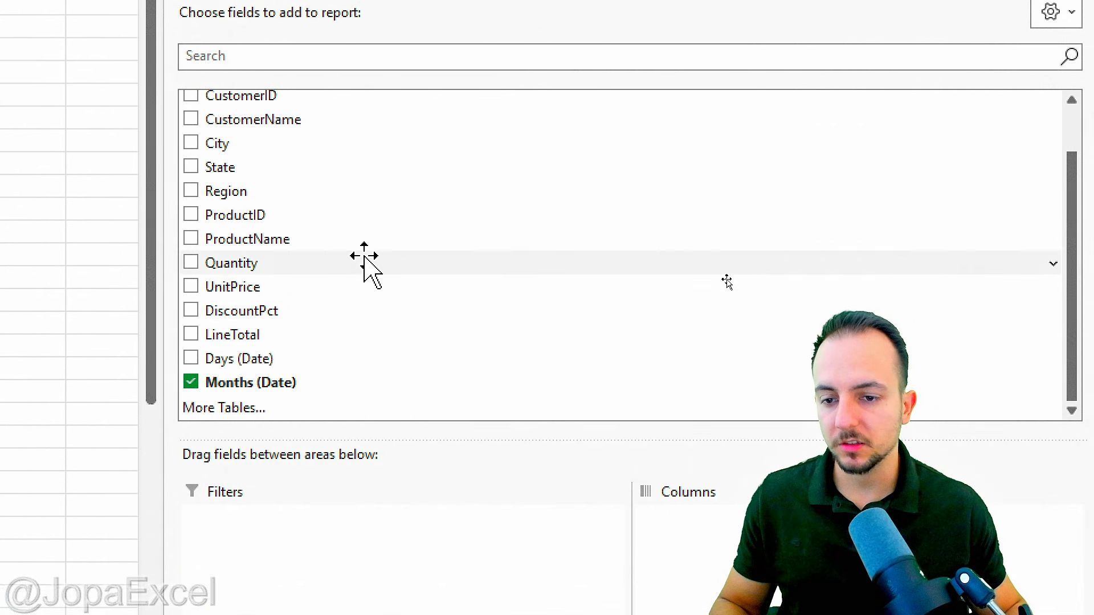
drag(262, 264, 769, 614)
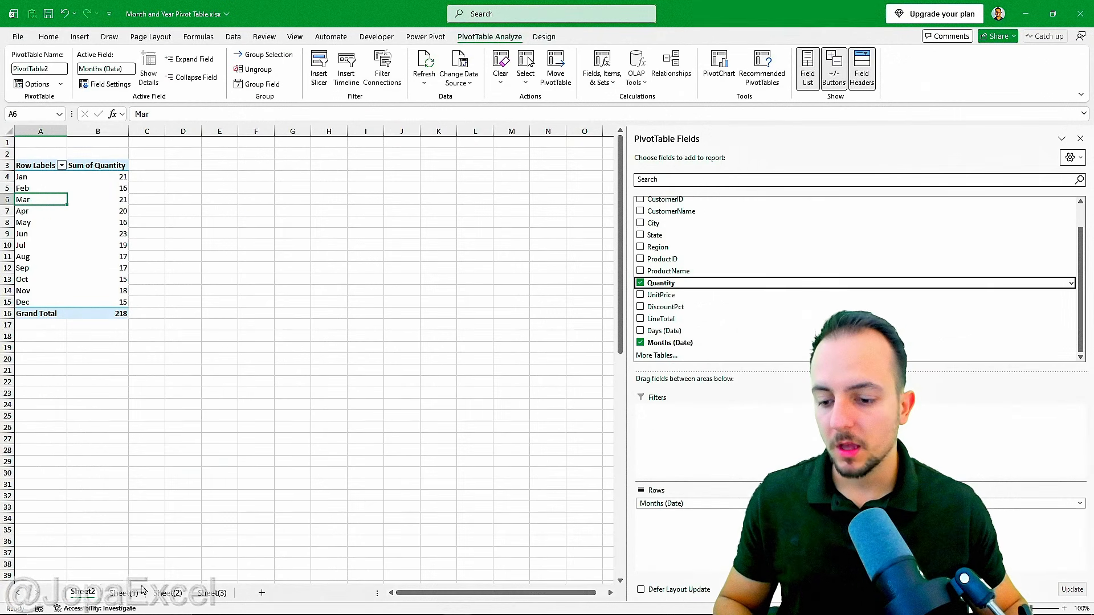
Step: Create a PivotTable on a new worksheet from Sheet(2) range A1:M74 and add Date to the Rows area
click(141, 593)
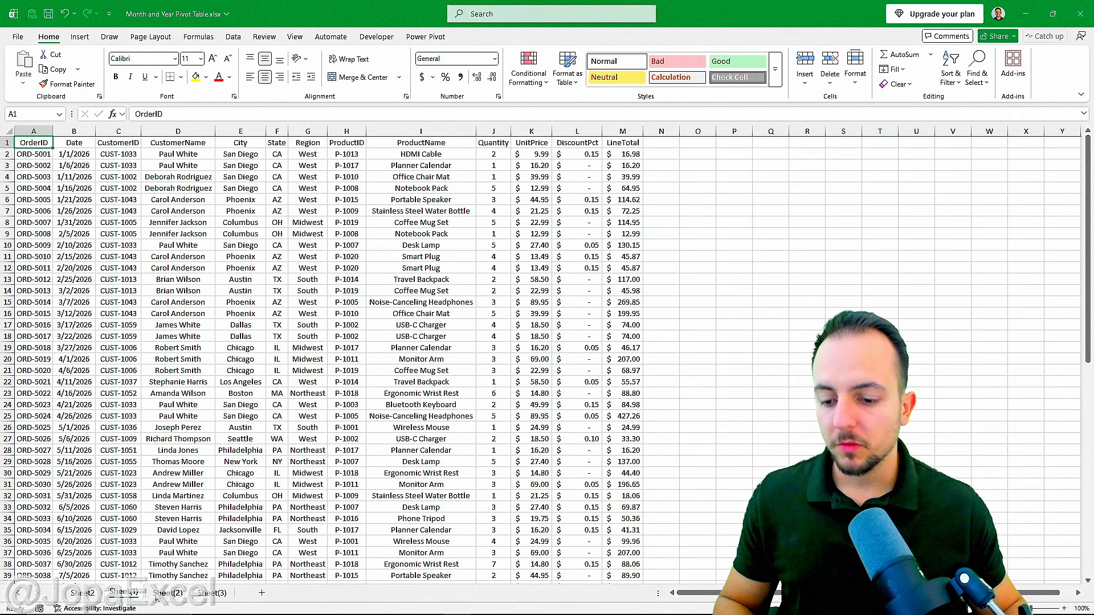
click(157, 596)
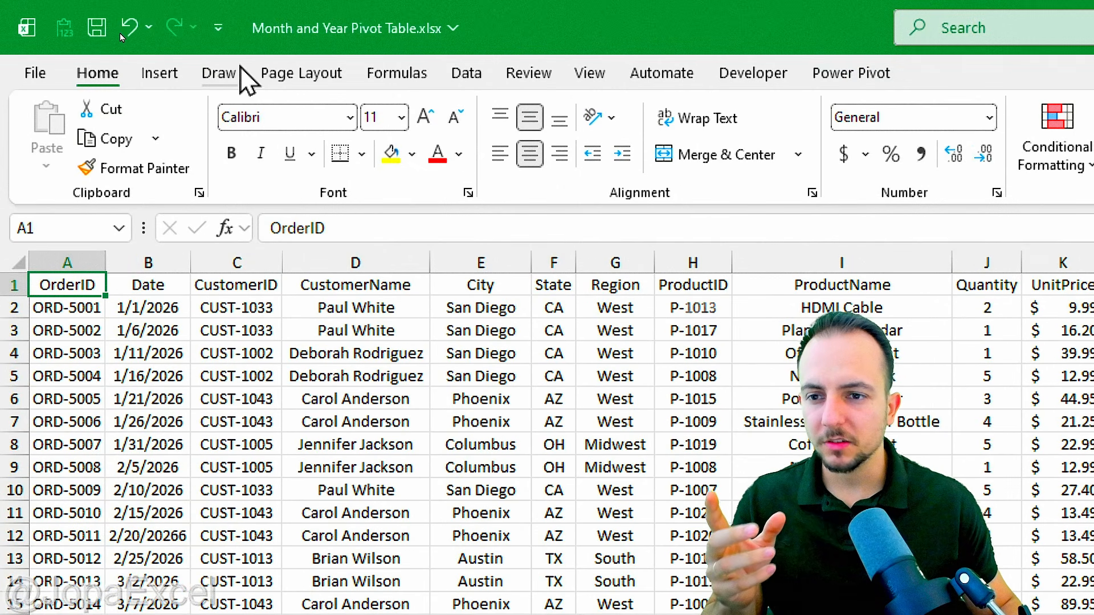
click(162, 74)
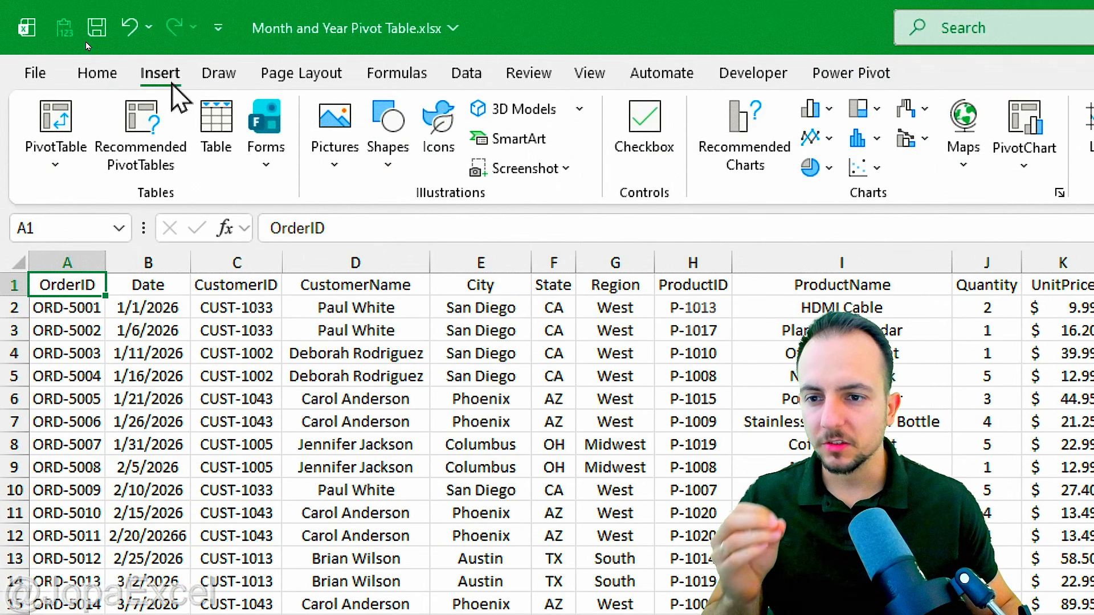
click(84, 122)
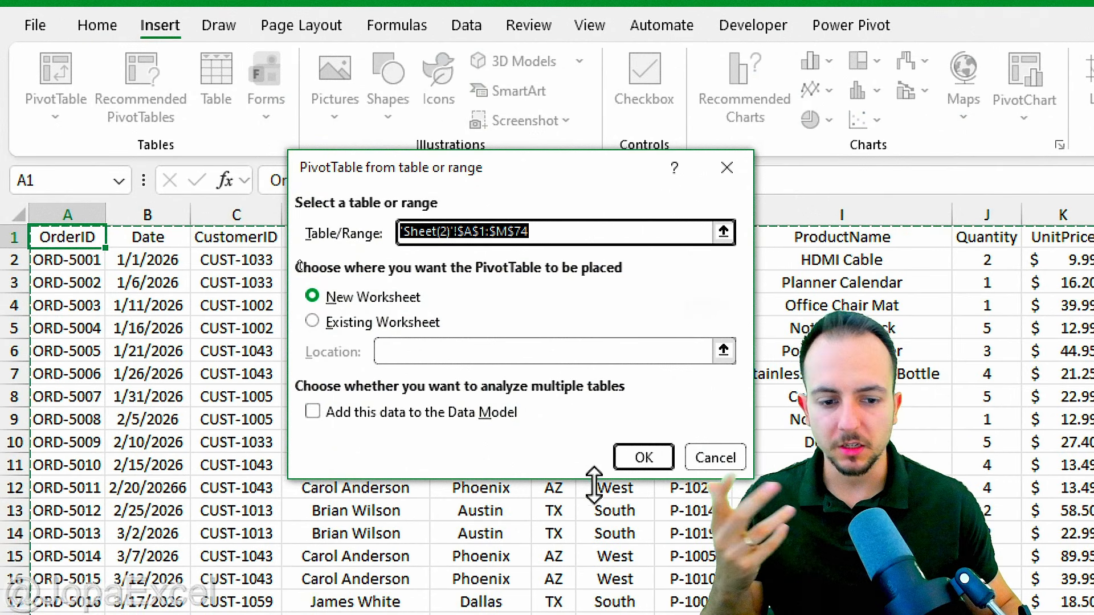
click(642, 459)
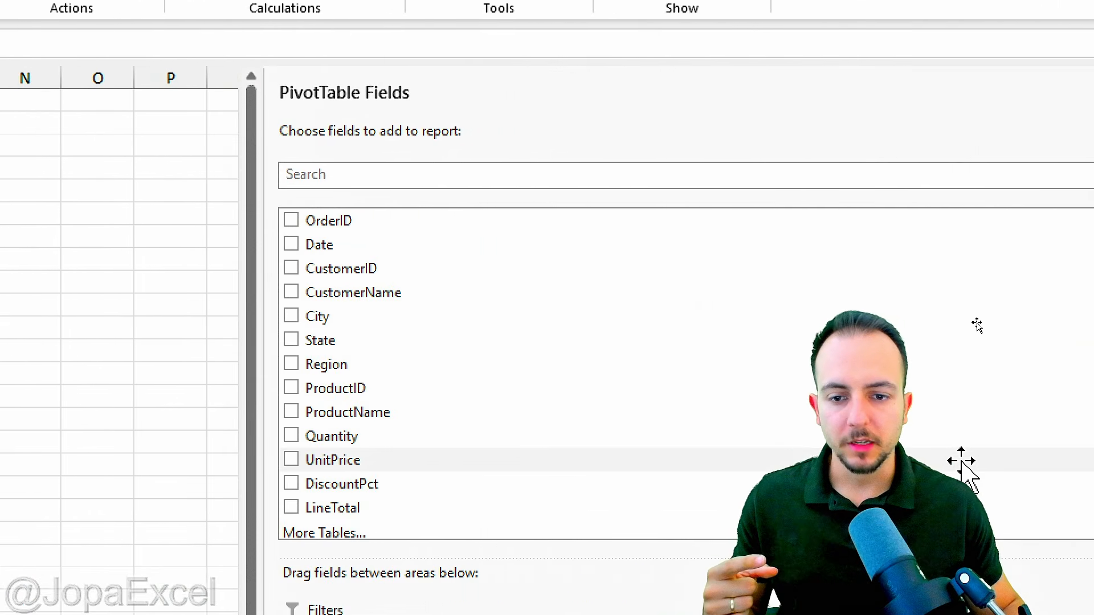
drag(278, 245, 362, 549)
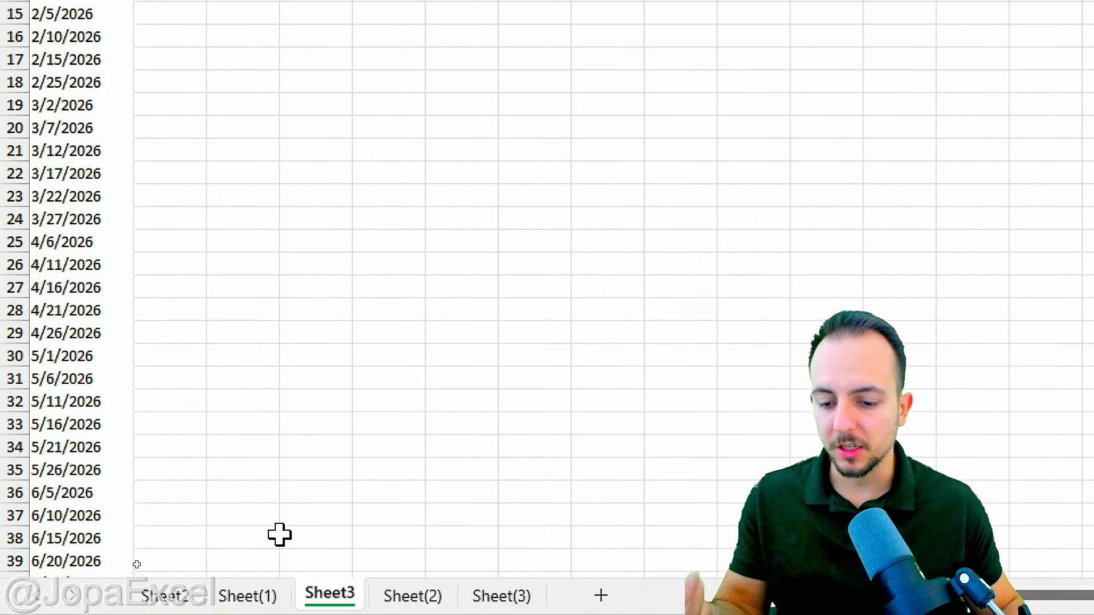
Step: Return to the source order data, select columns A through M, and turn on filters for the header row
click(256, 575)
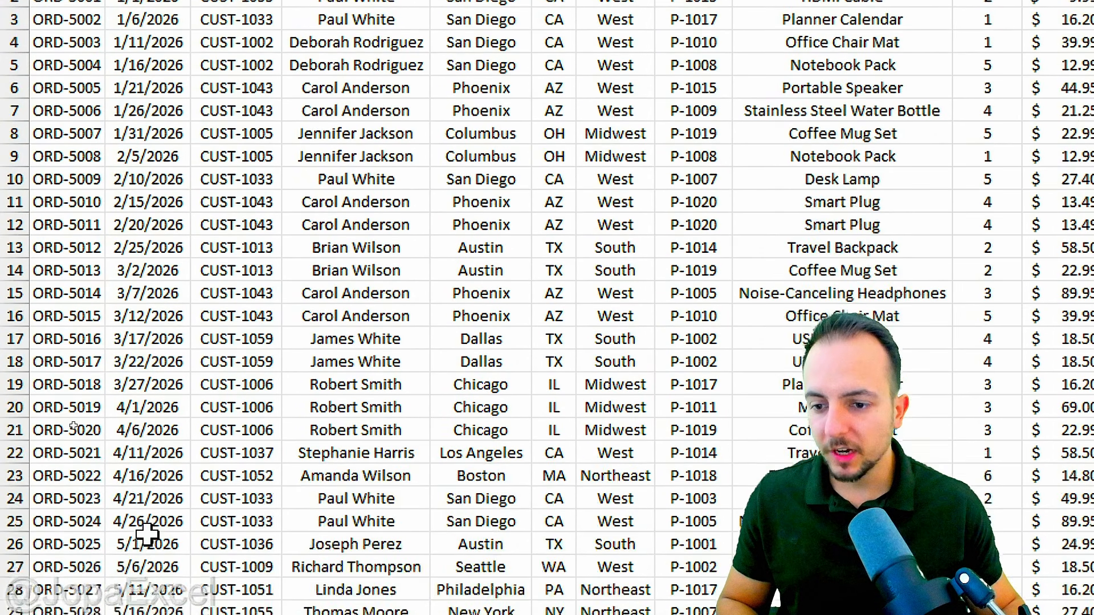
click(147, 115)
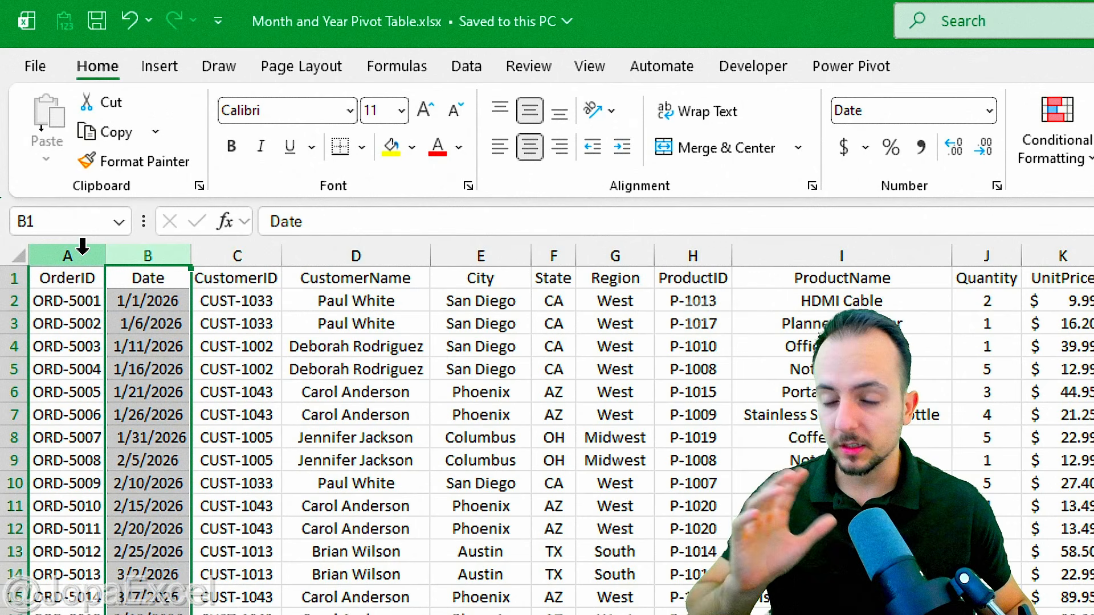
drag(82, 246, 1093, 279)
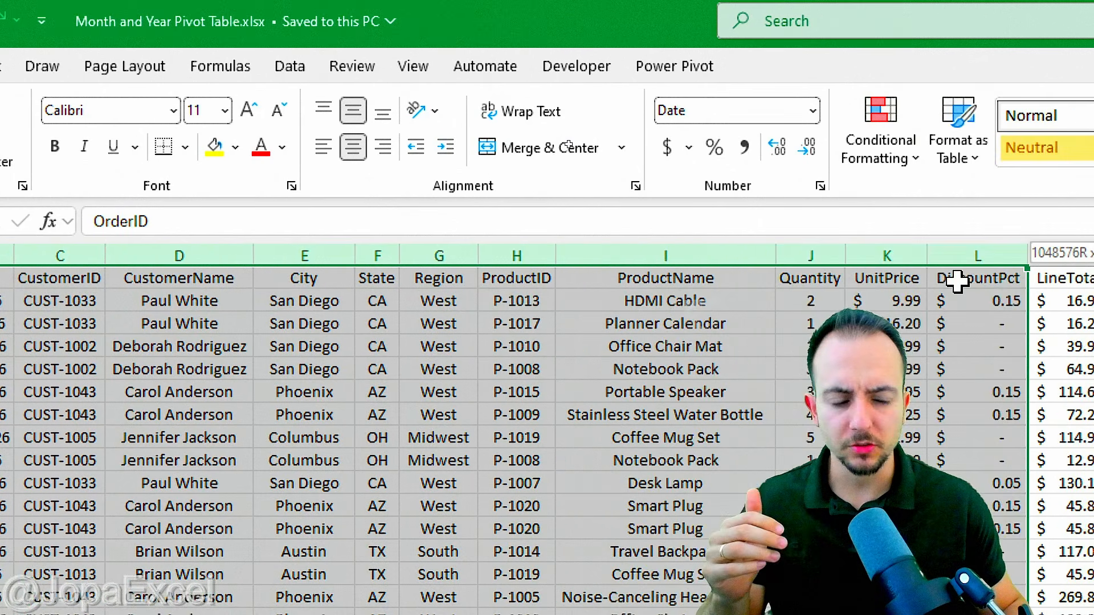
drag(957, 279, 1093, 285)
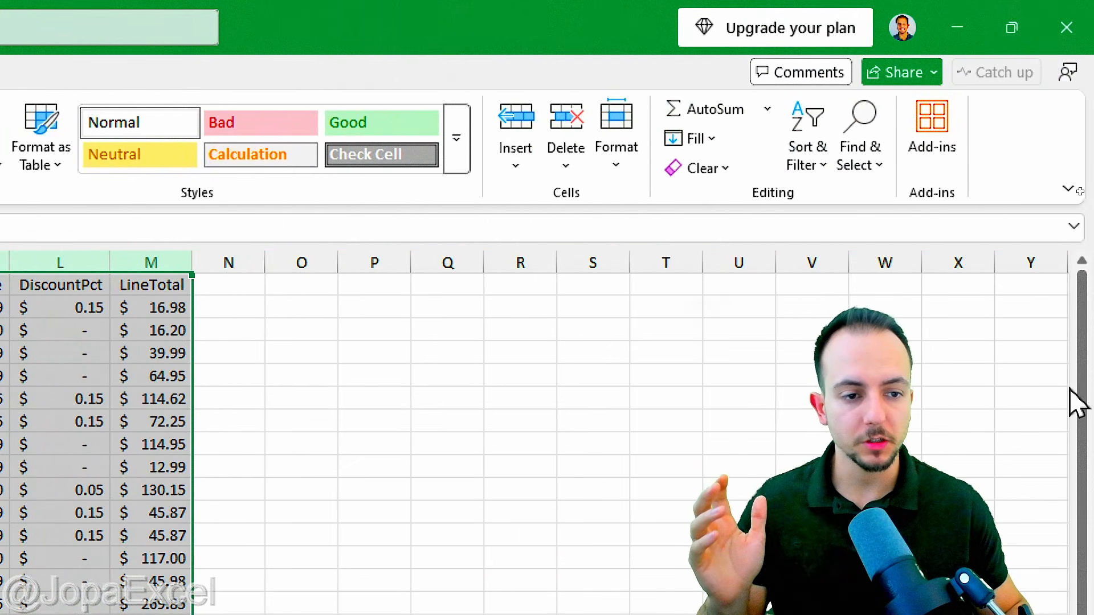
click(806, 153)
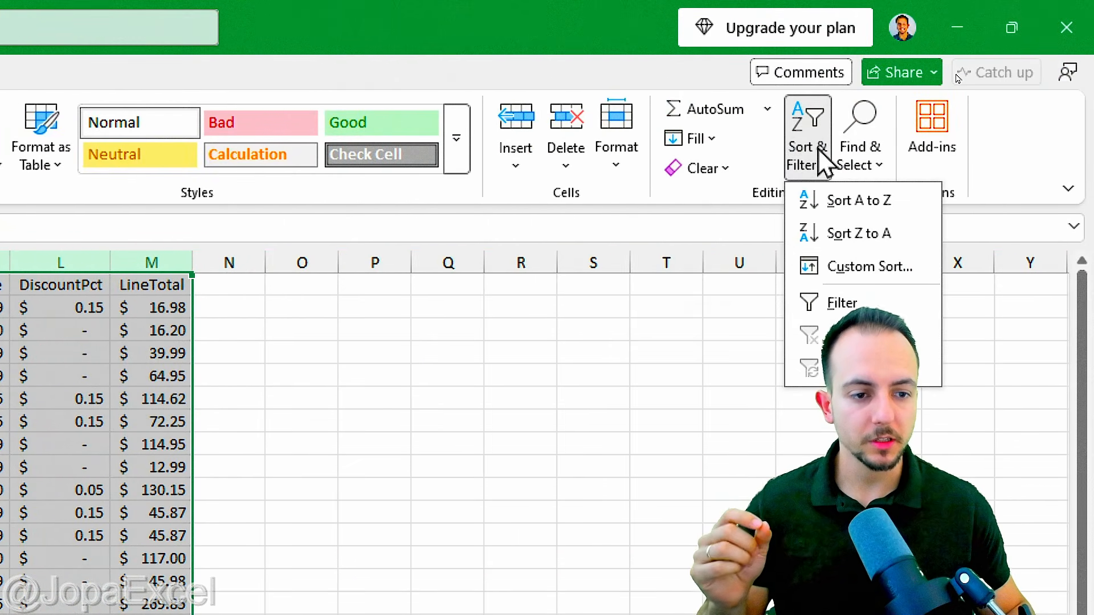
click(826, 313)
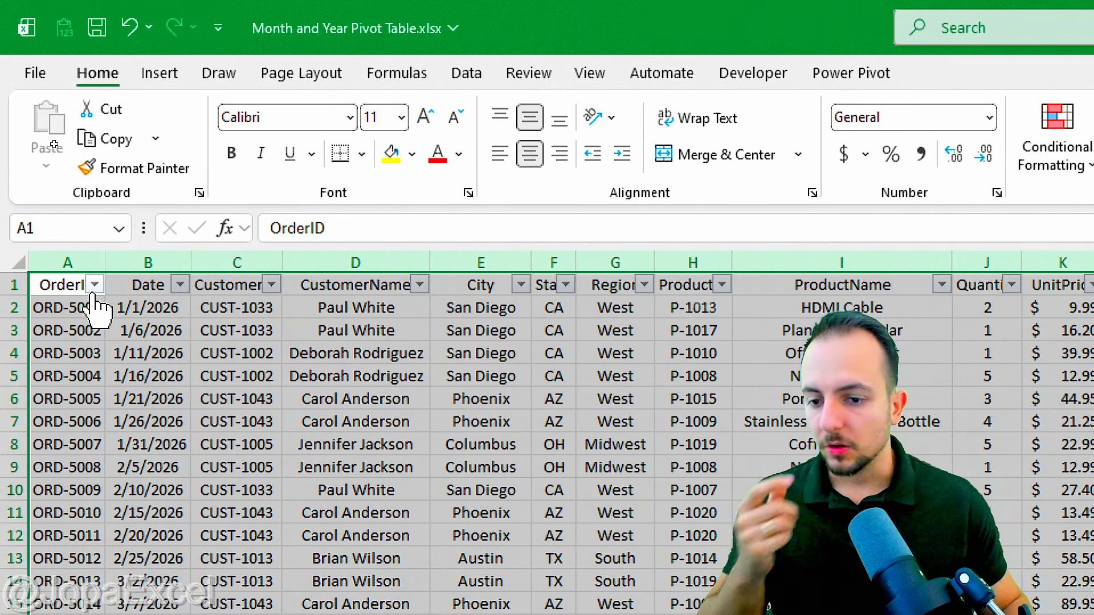
Step: Filter the Date column to exclude the 2026 group, keeping only the ungrouped dates 1/31/2026, 1/6/2026, 11/27/2026, 4/21/2026 and 7/5/2026
click(156, 291)
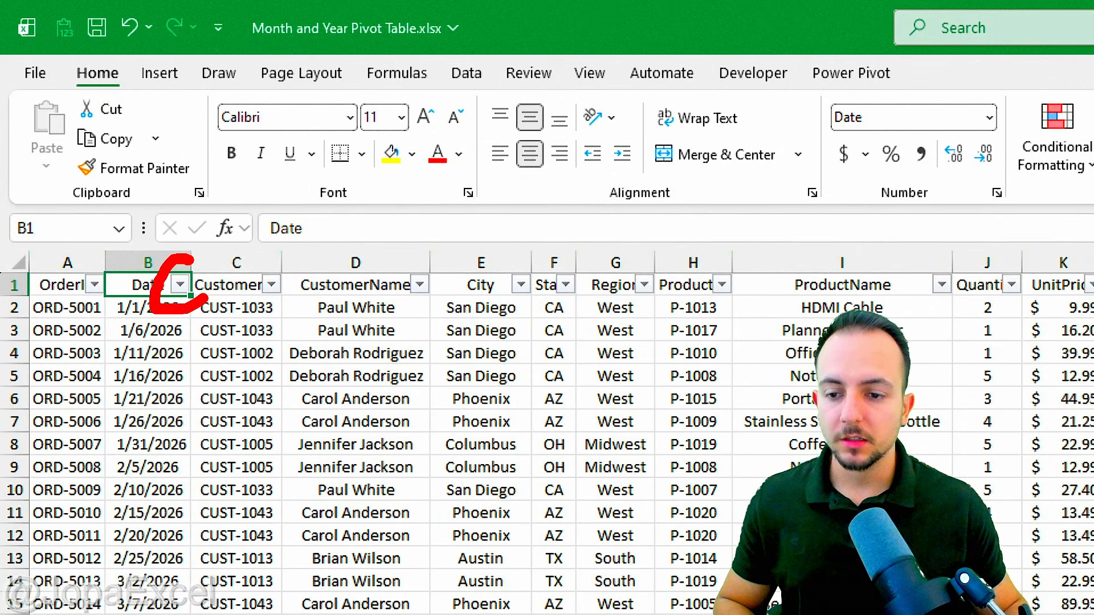
click(180, 285)
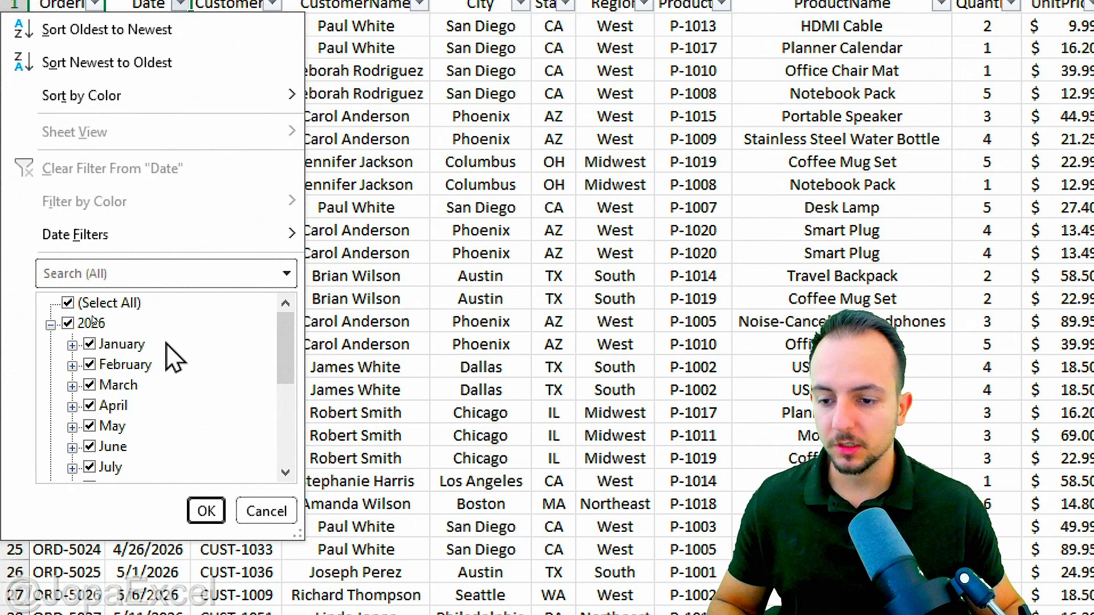
drag(292, 342, 279, 442)
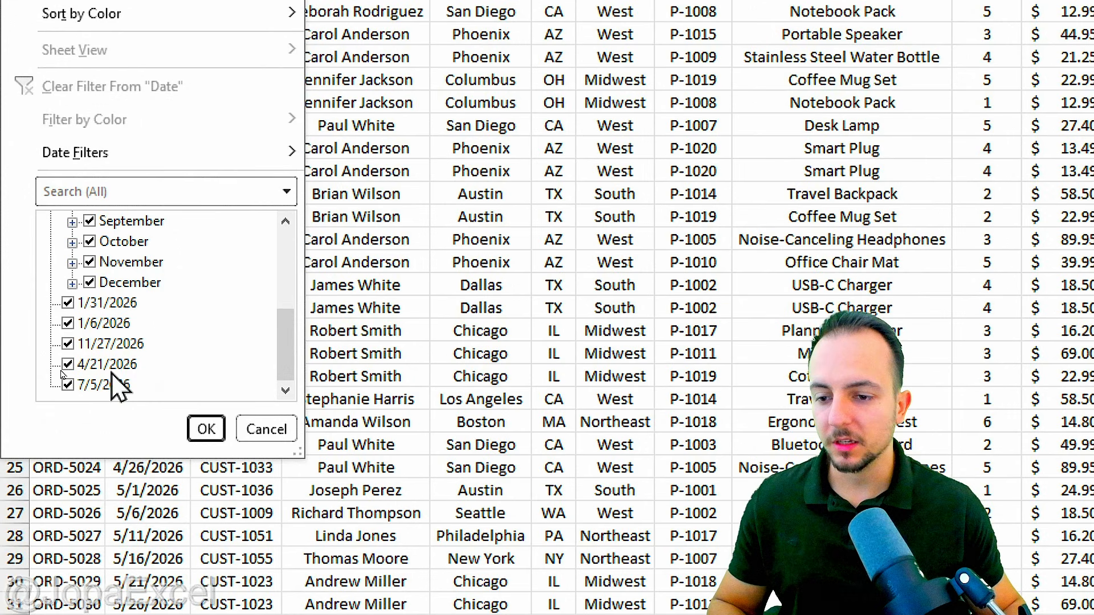
drag(283, 351, 279, 216)
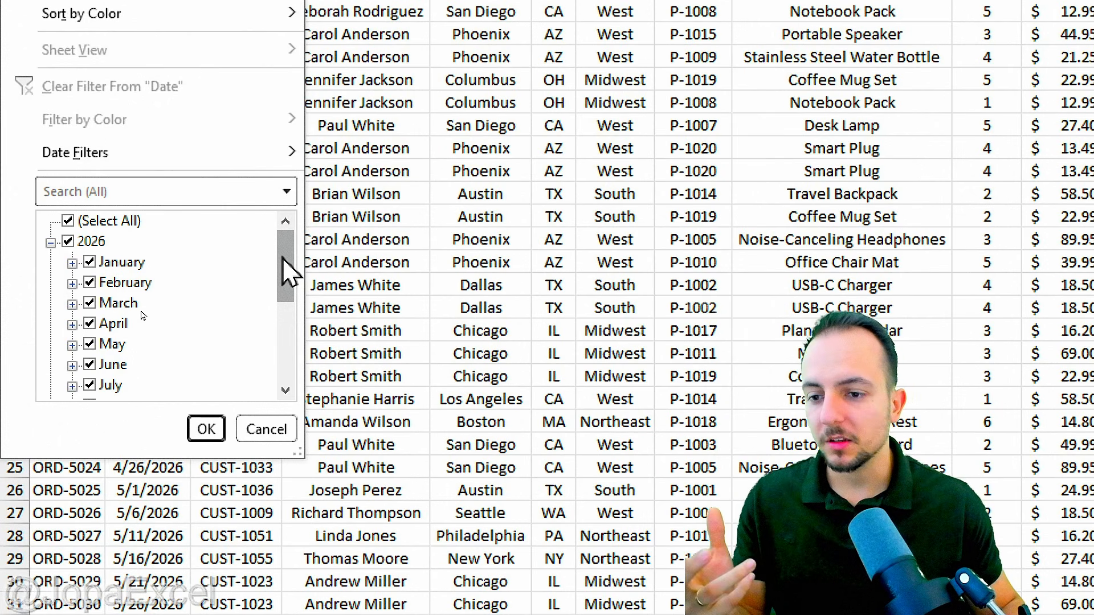
drag(288, 271, 283, 242)
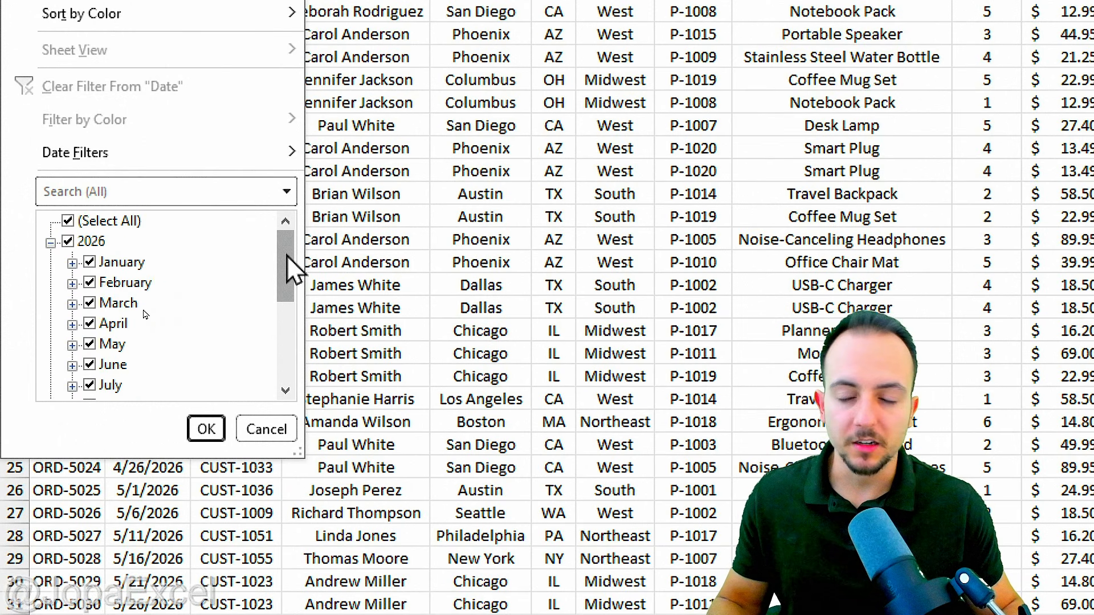
click(68, 242)
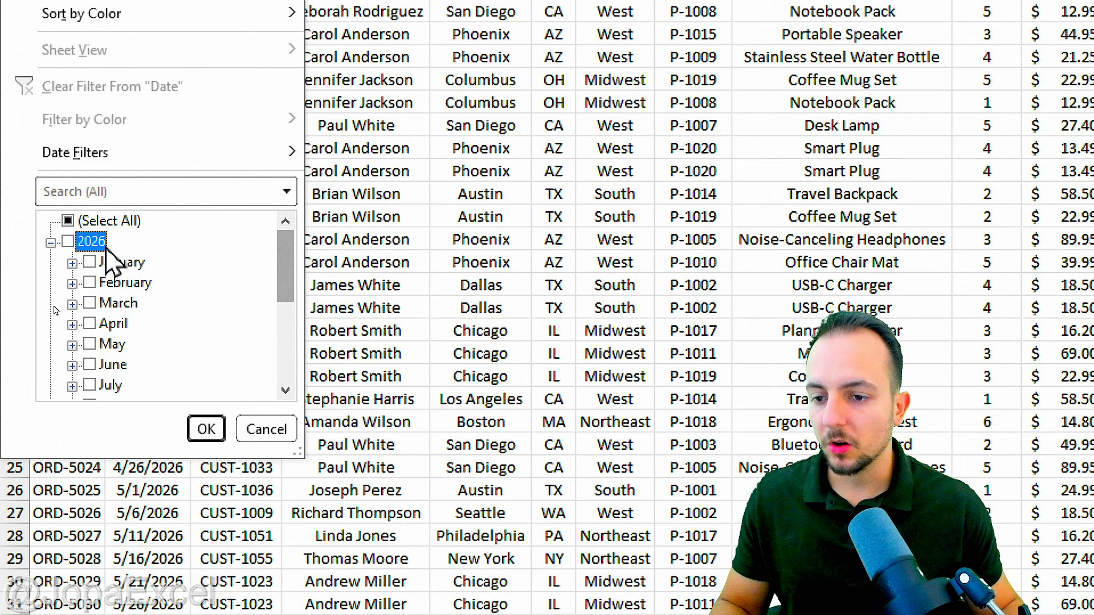
click(50, 242)
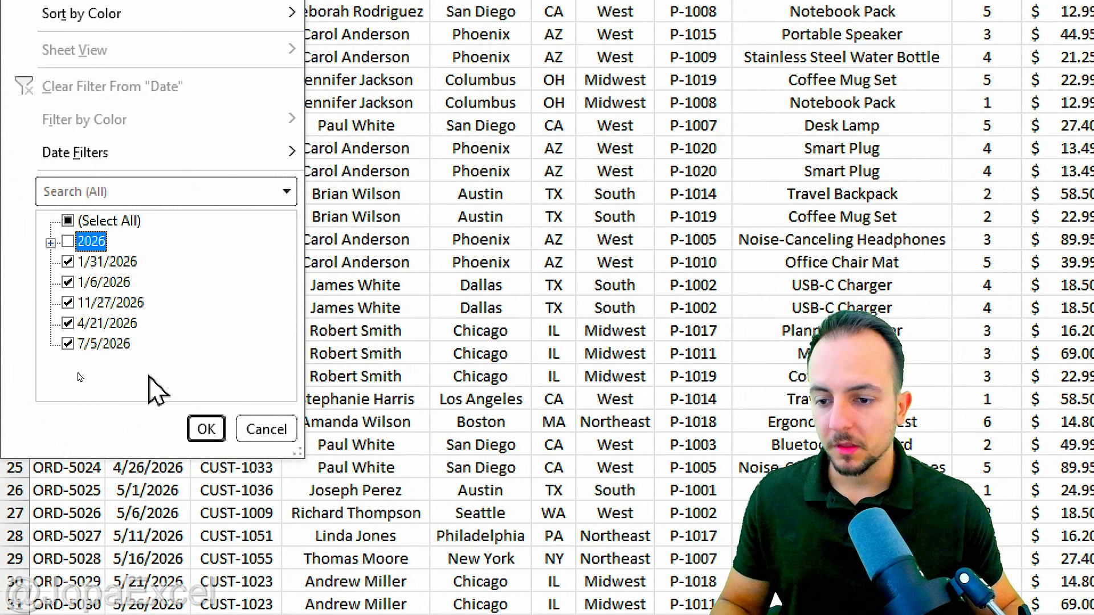
click(203, 433)
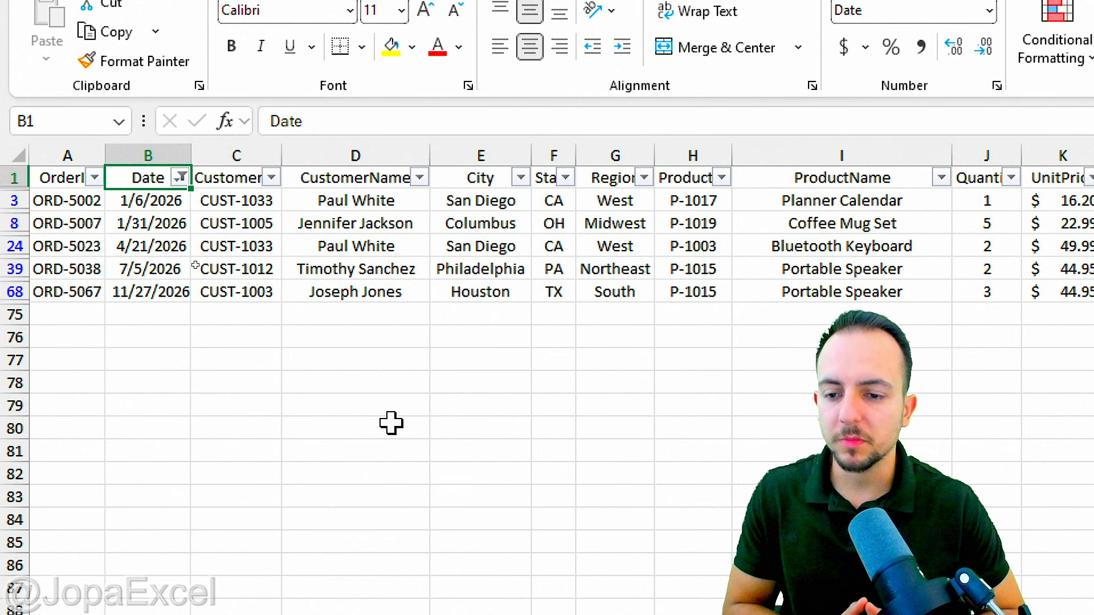
Step: Change the date in cell B39 to 7/5/20266
double_click(142, 269)
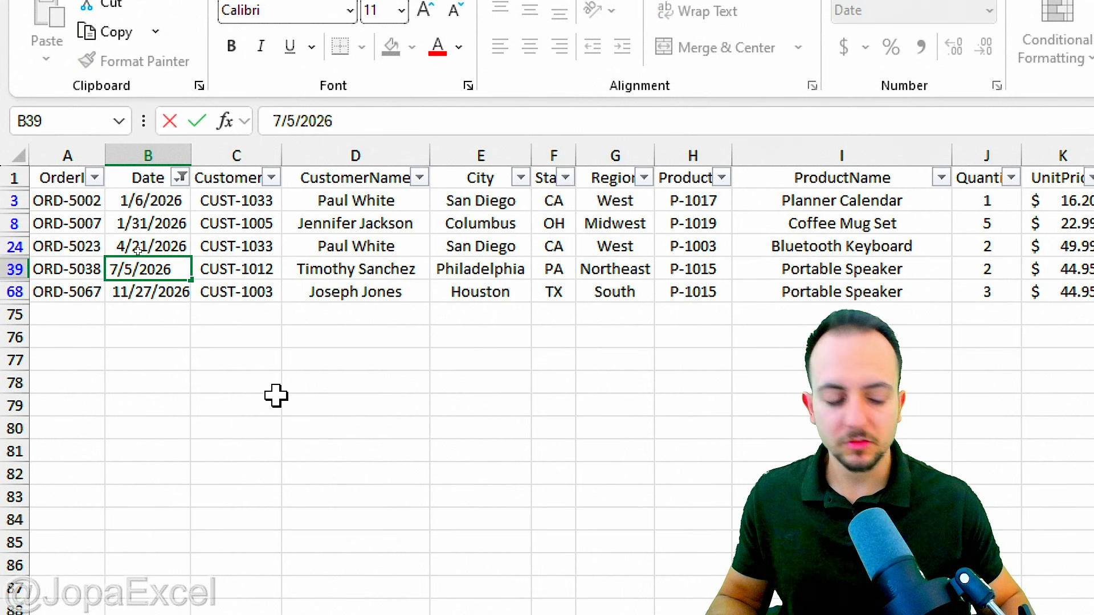
key(Return)
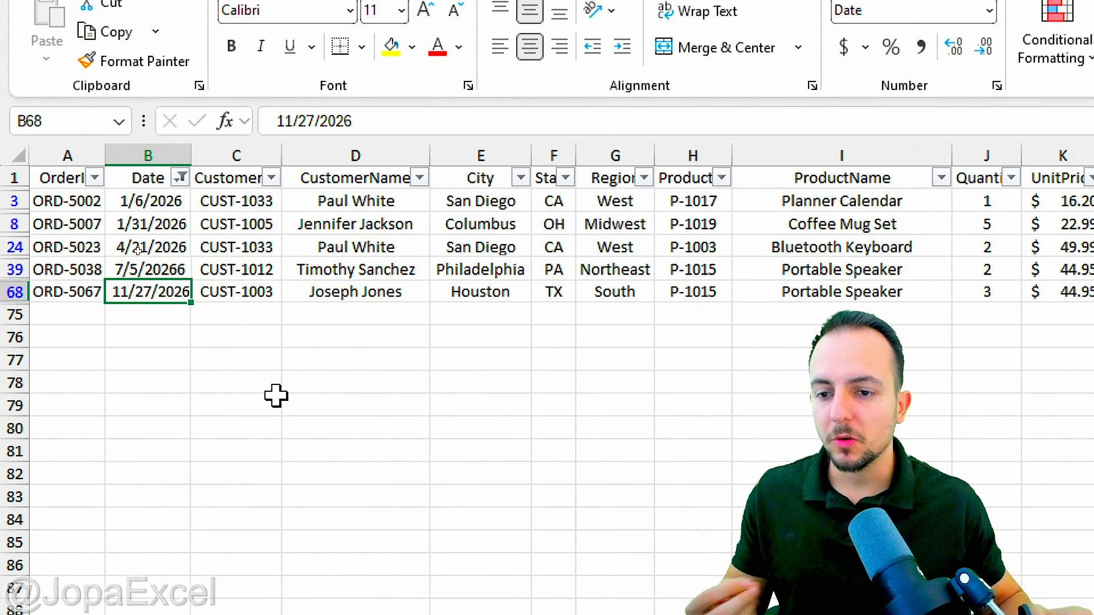
Step: Remove the leading space before the date 1/6/2026 in cell B3
click(165, 195)
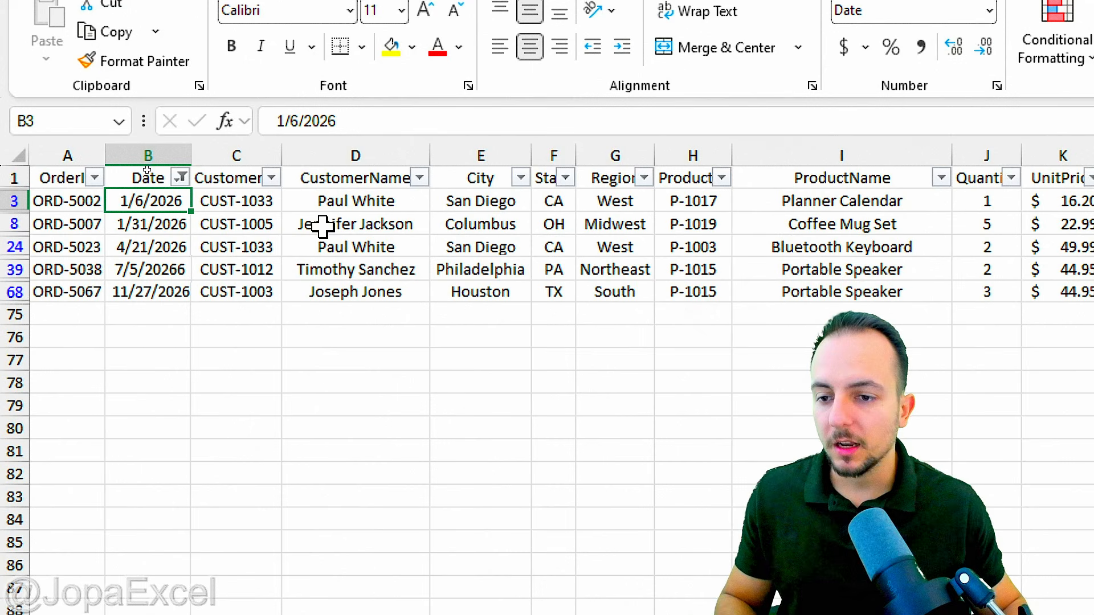
double_click(142, 201)
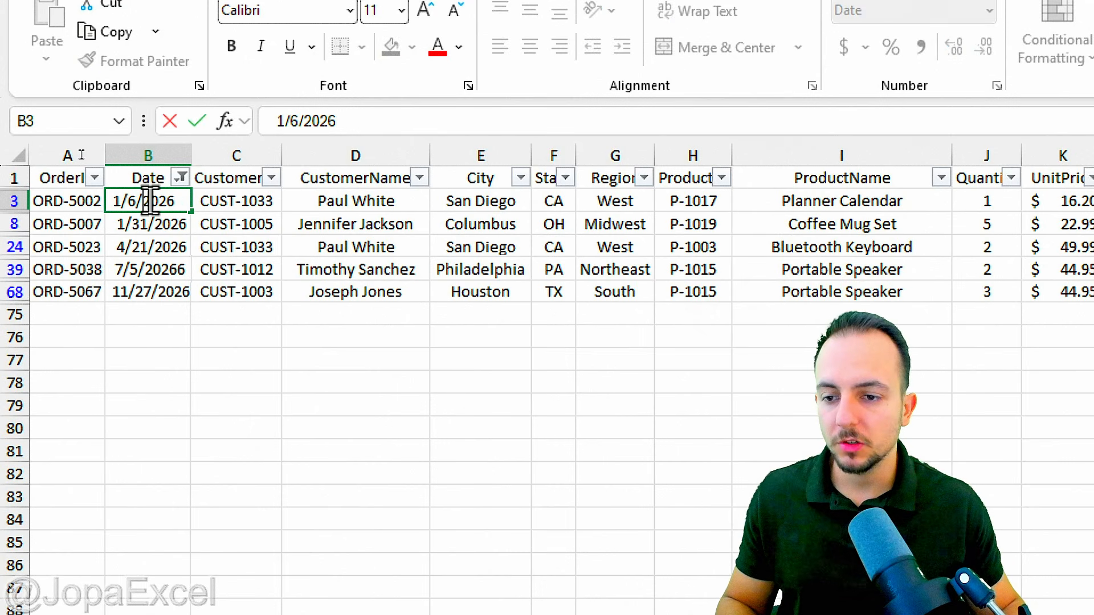
double_click(188, 202)
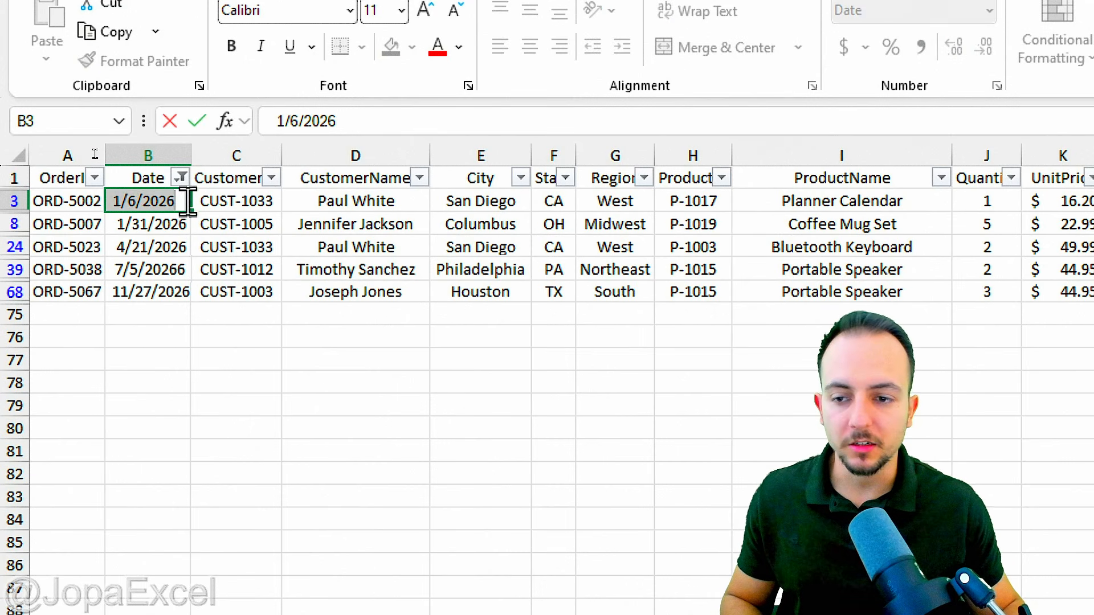
drag(190, 200, 115, 200)
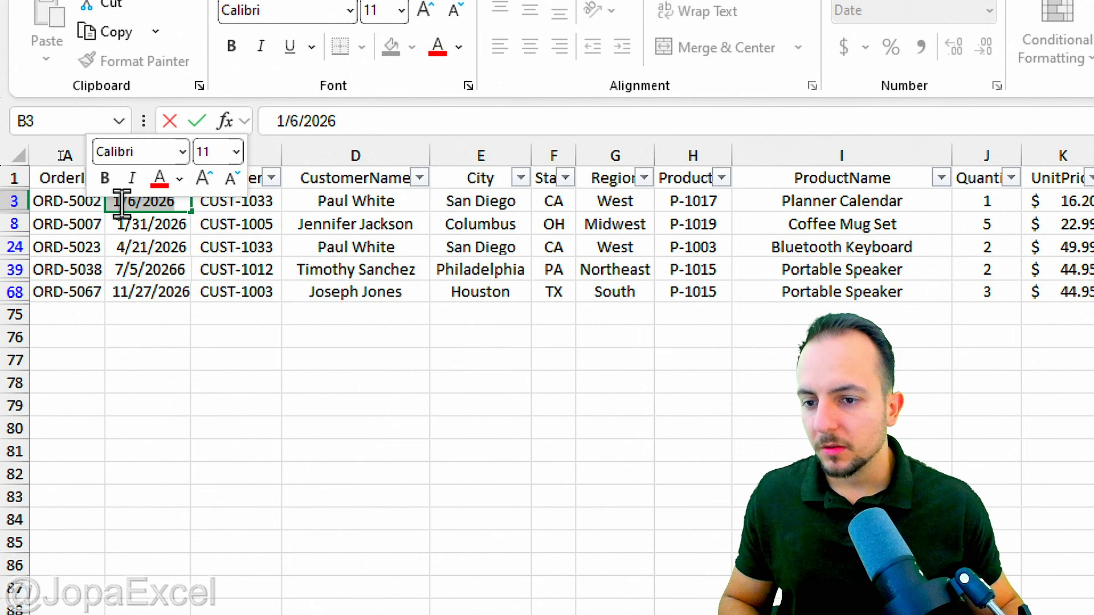
click(115, 203)
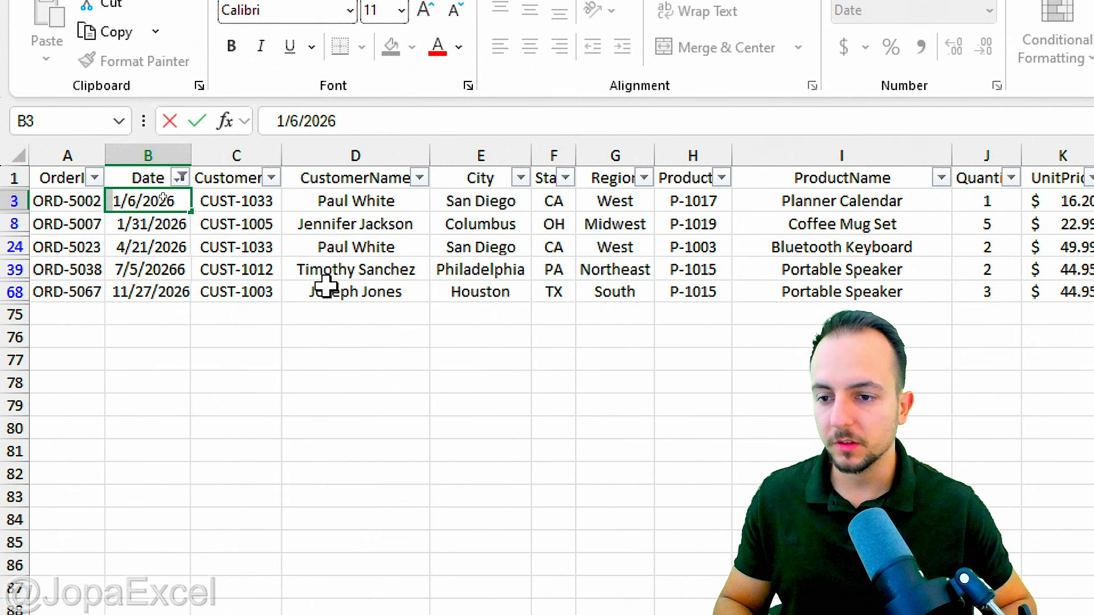
key(Return)
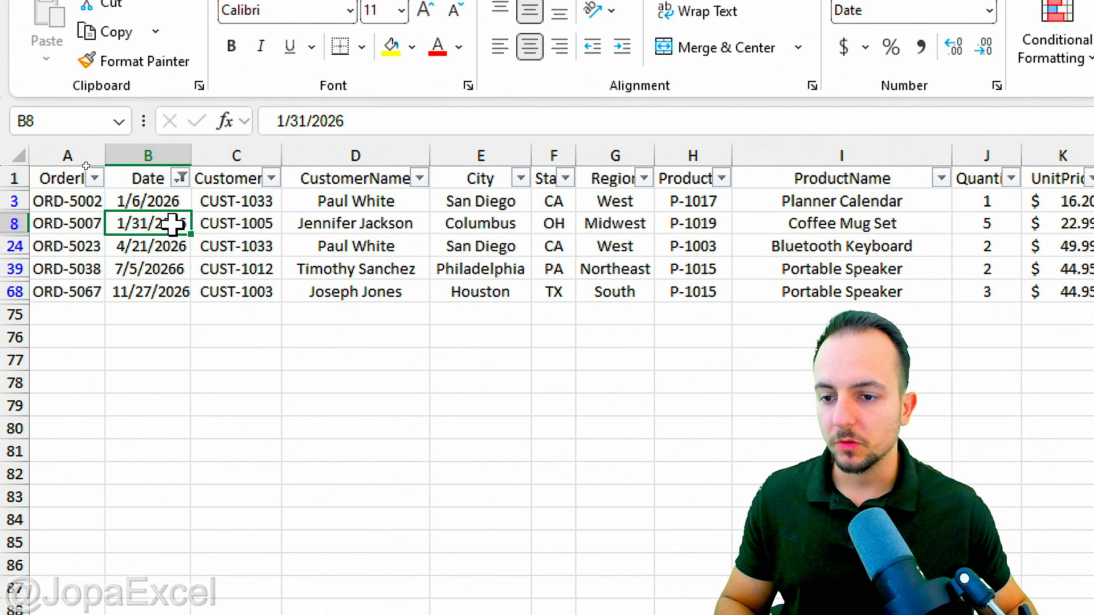
Step: Remove the leading space before the date 1/31/2026 in cell B8
double_click(172, 224)
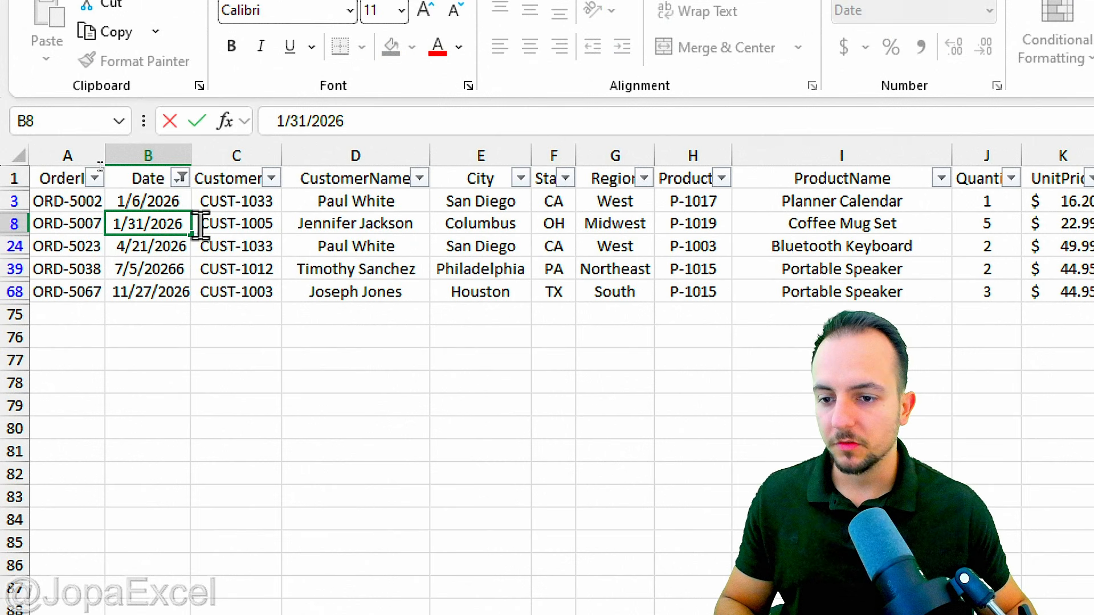
key(Left)
key(Left)
key(Left)
key(Left)
key(Left)
key(Left)
key(Left)
key(Left)
key(Left)
drag(103, 220, 96, 220)
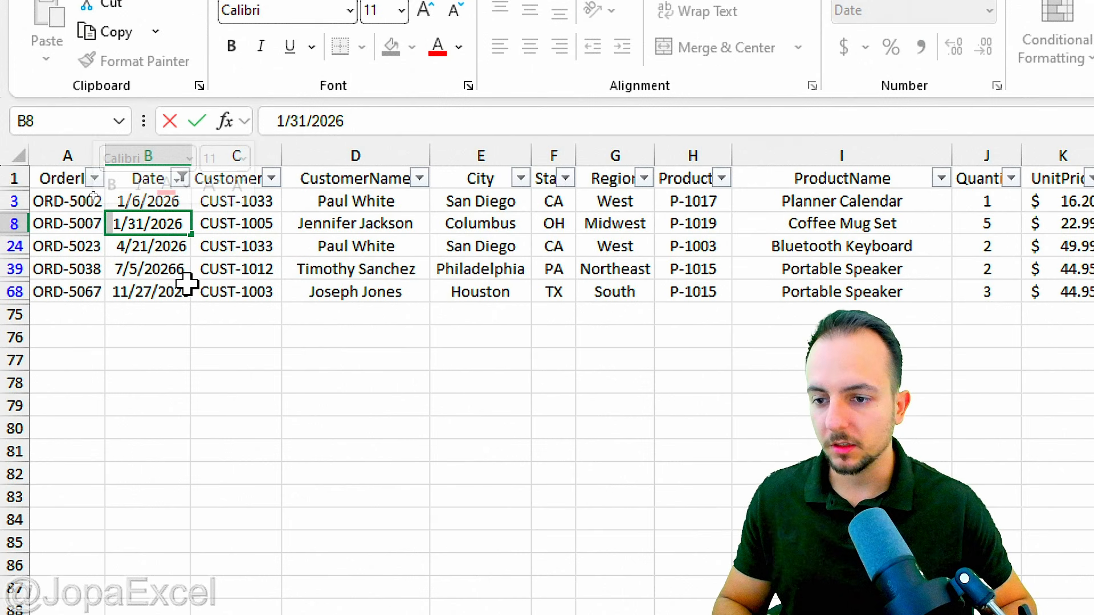
key(Return)
Step: Check the Date column's filter list for entries still outside the 2026 group, leaving the filter as it is
drag(148, 200, 155, 218)
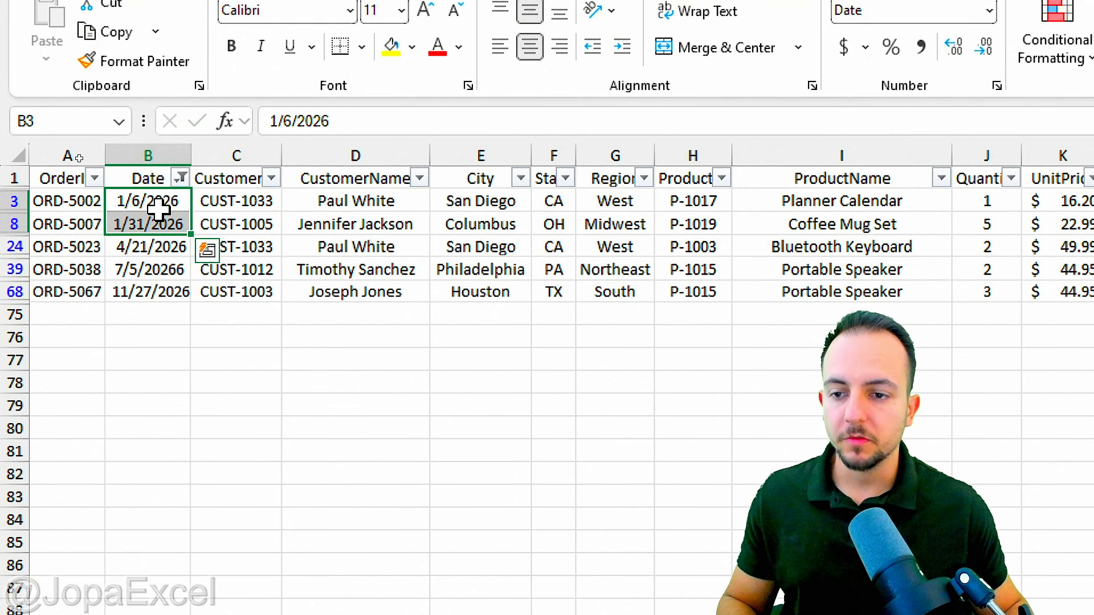
click(159, 206)
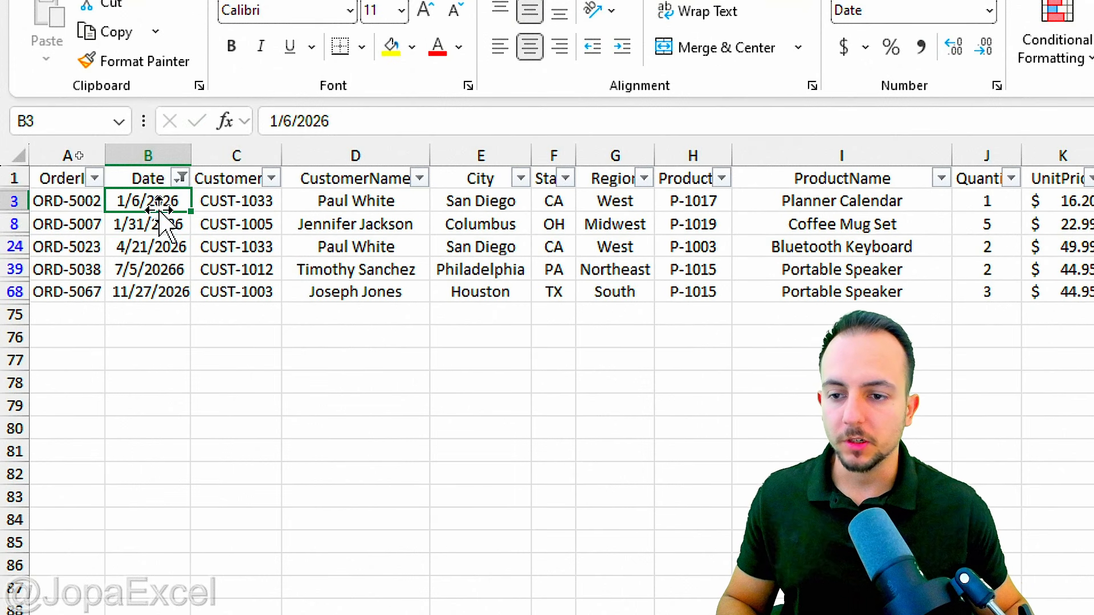
click(181, 178)
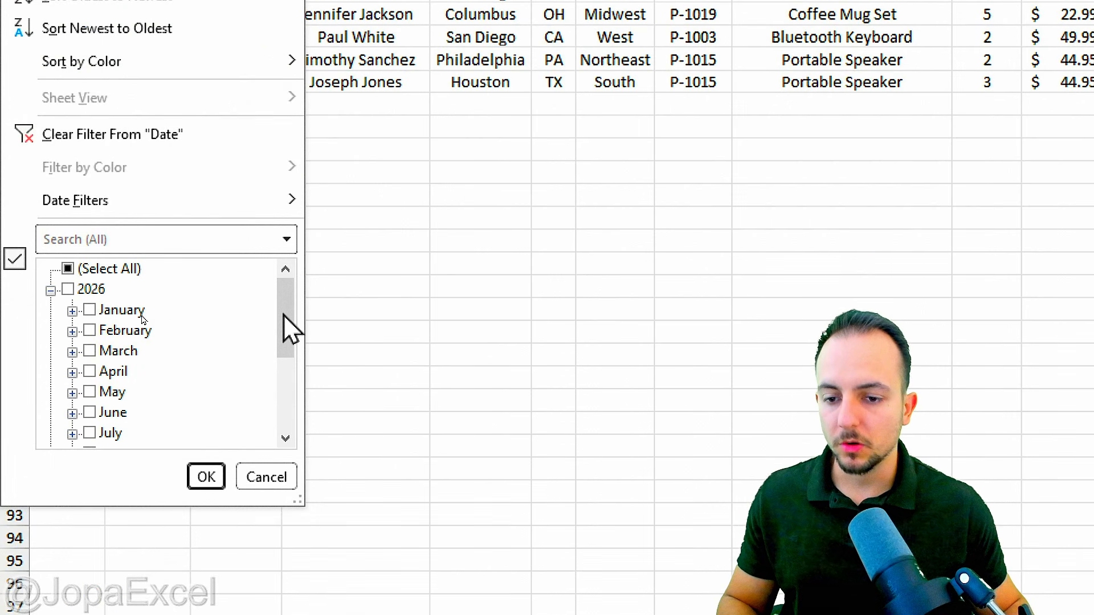
drag(291, 328, 283, 409)
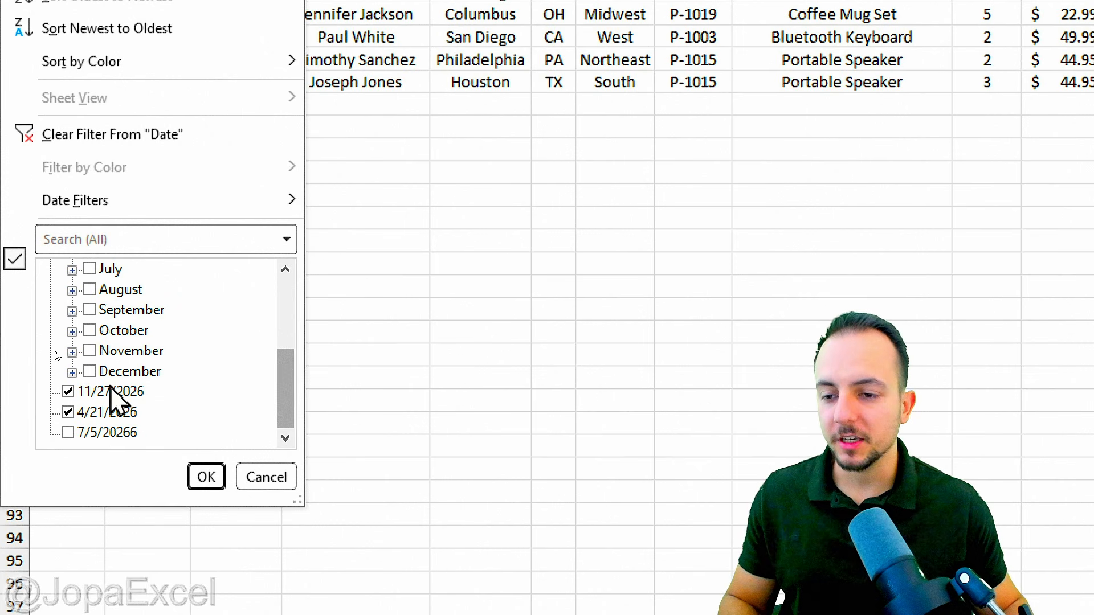
scroll(110, 386, up, 3)
scroll(111, 386, down, 3)
click(269, 477)
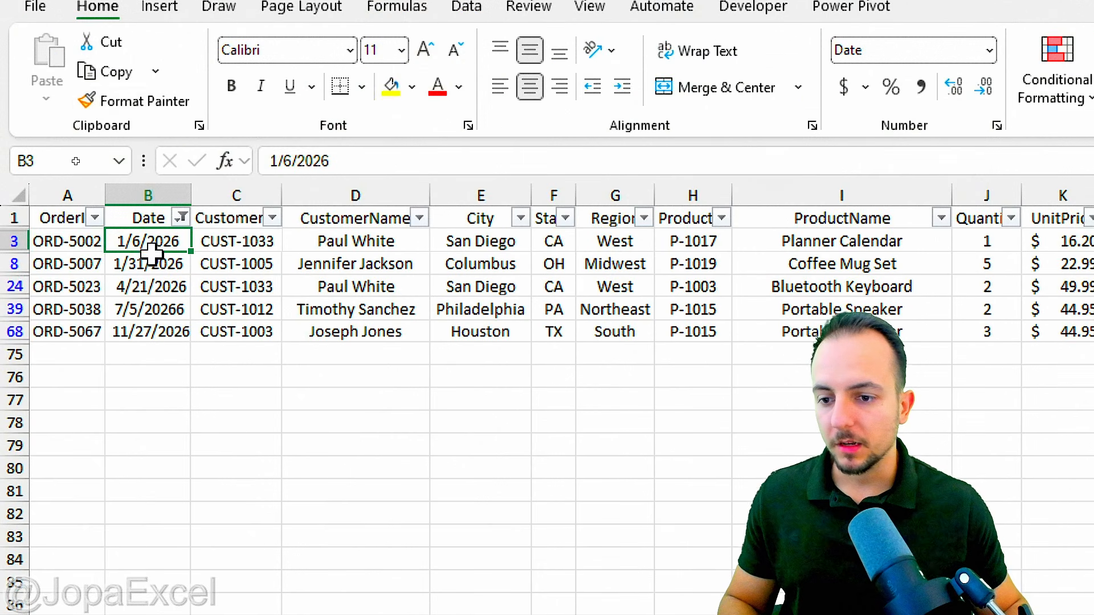
Step: Remove the leading space before the date 4/21/2026 in cell B24
key(Down)
key(Down)
key(F2)
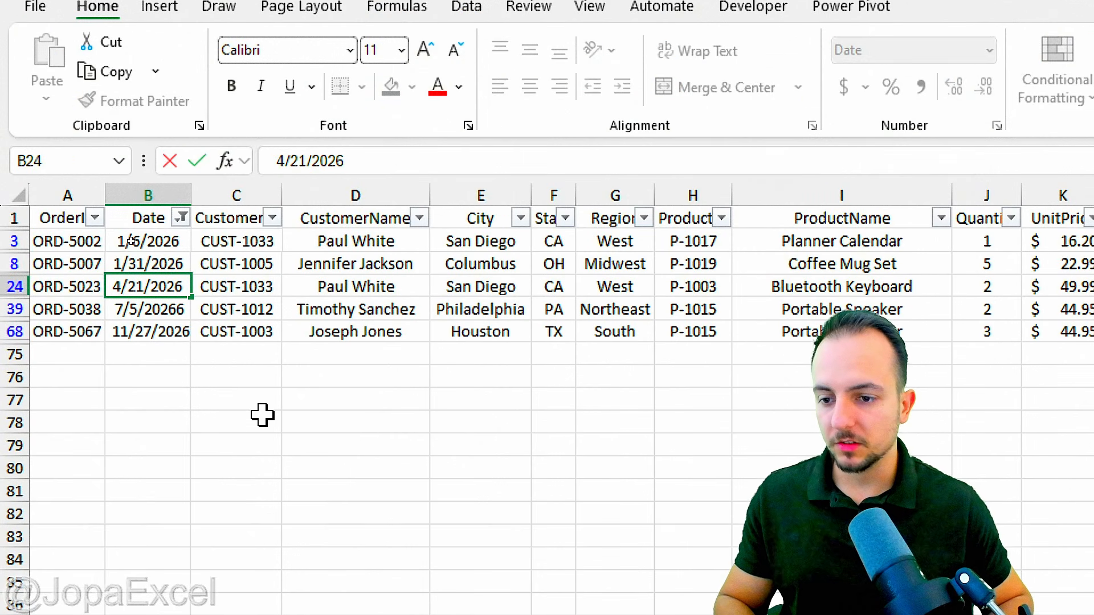
key(Home)
key(Delete)
key(Delete)
key(Return)
Step: Correct the date in cell B39 to 7/5/2026 with no leading space or extra year digit
key(F2)
key(Home)
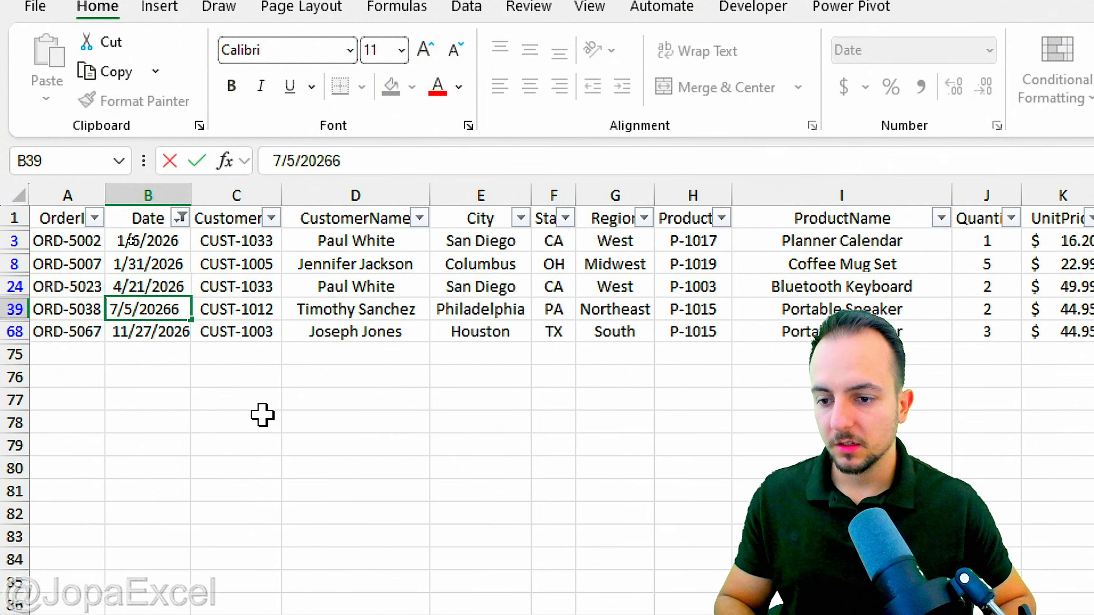
key(Delete)
key(Delete)
key(Return)
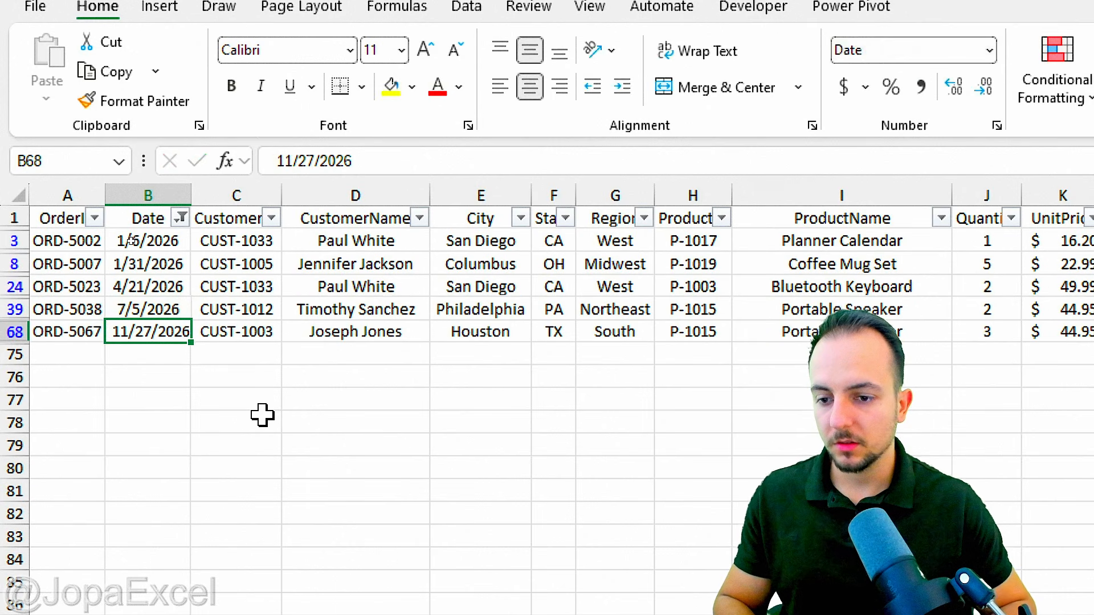
Step: Remove the leading space before the date 11/27/2026 in cell B68
key(F2)
key(Home)
key(Delete)
key(Delete)
key(Return)
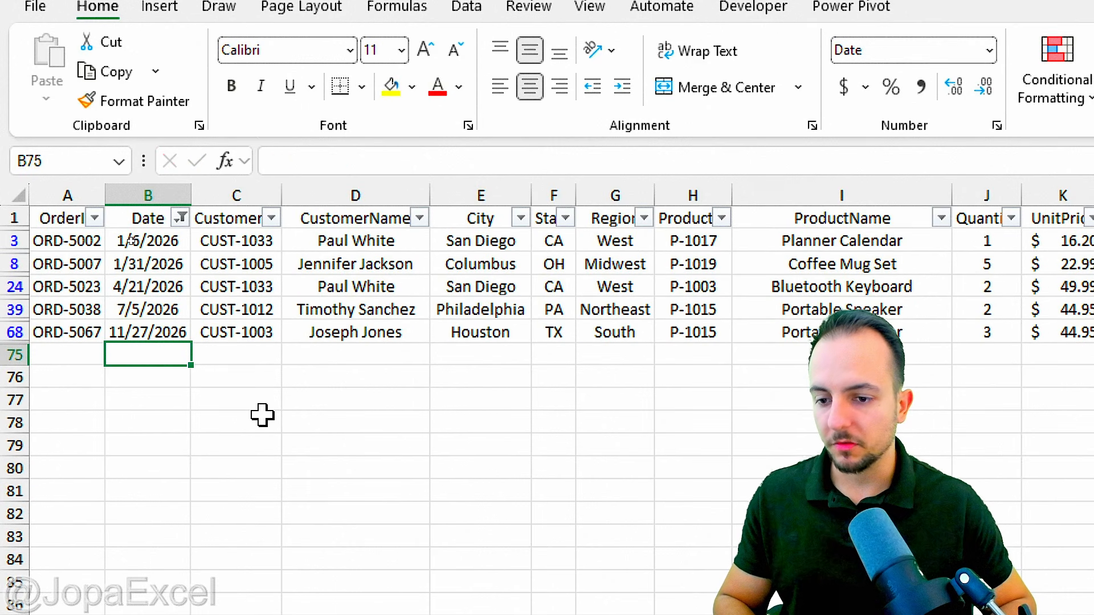
Step: Clear the filter from the Date column and check its filter list for dates outside the 2026 group
click(181, 217)
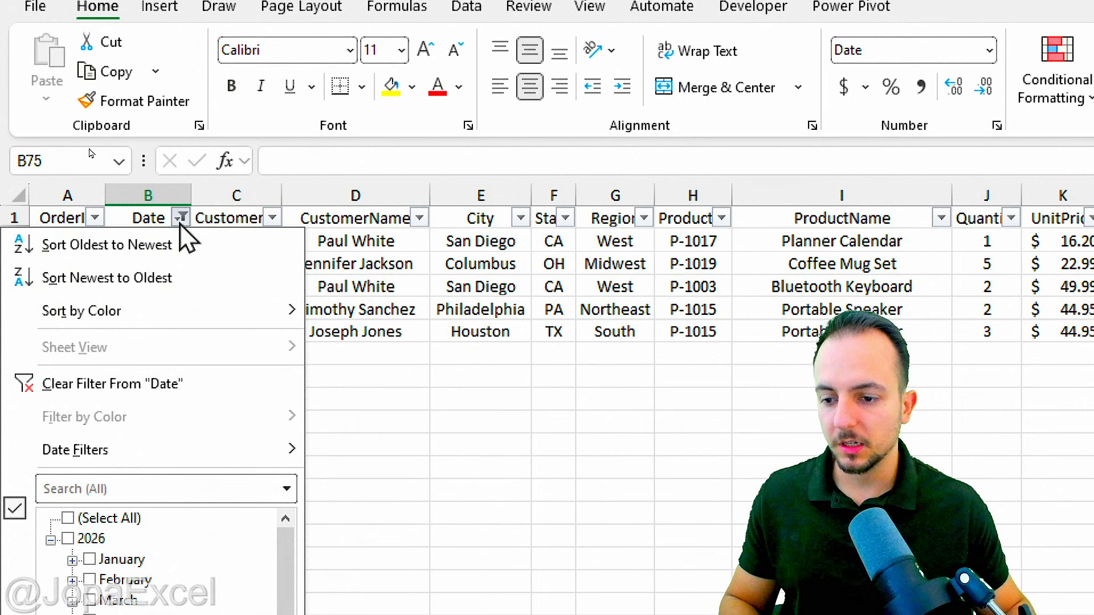
click(132, 386)
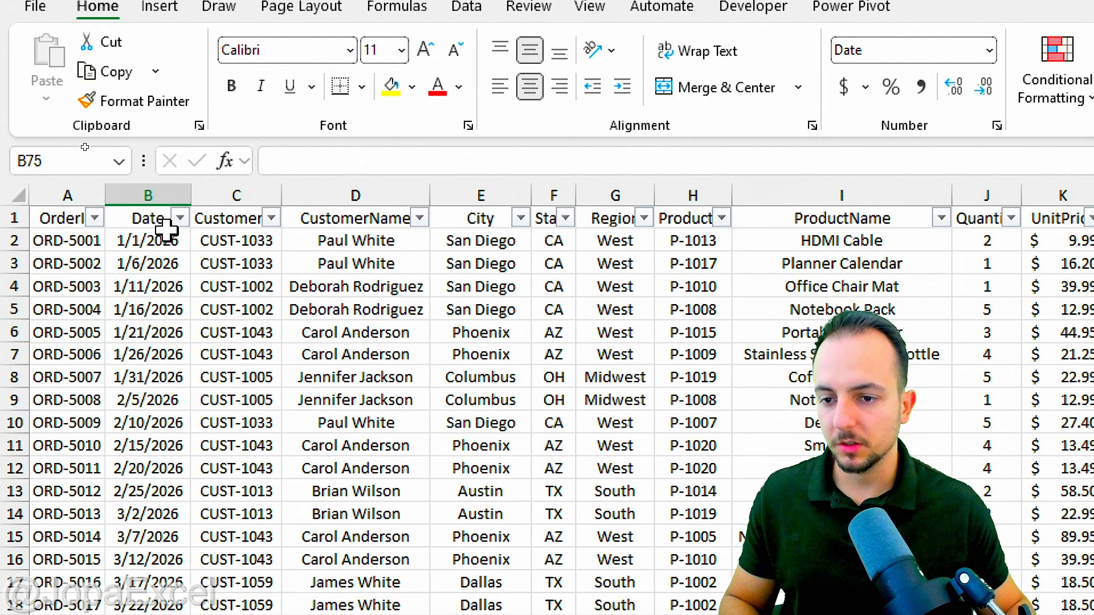
click(180, 218)
drag(283, 296, 293, 269)
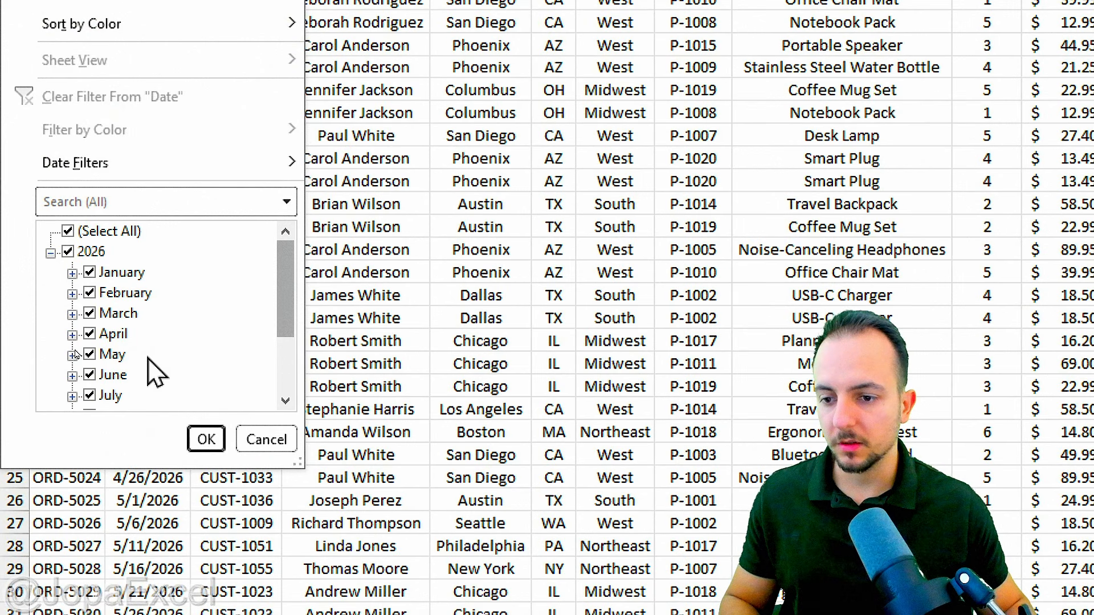
key(Escape)
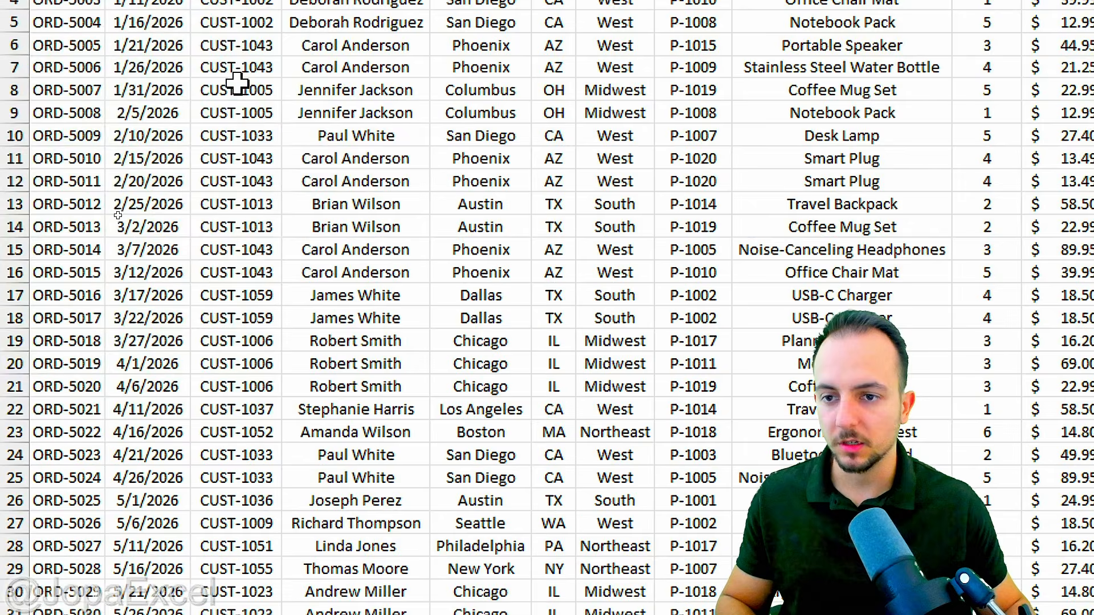
Step: Create a PivotTable on a new worksheet from the corrected Sheet(2) range A1:M74 and add Date to the Rows area
click(159, 73)
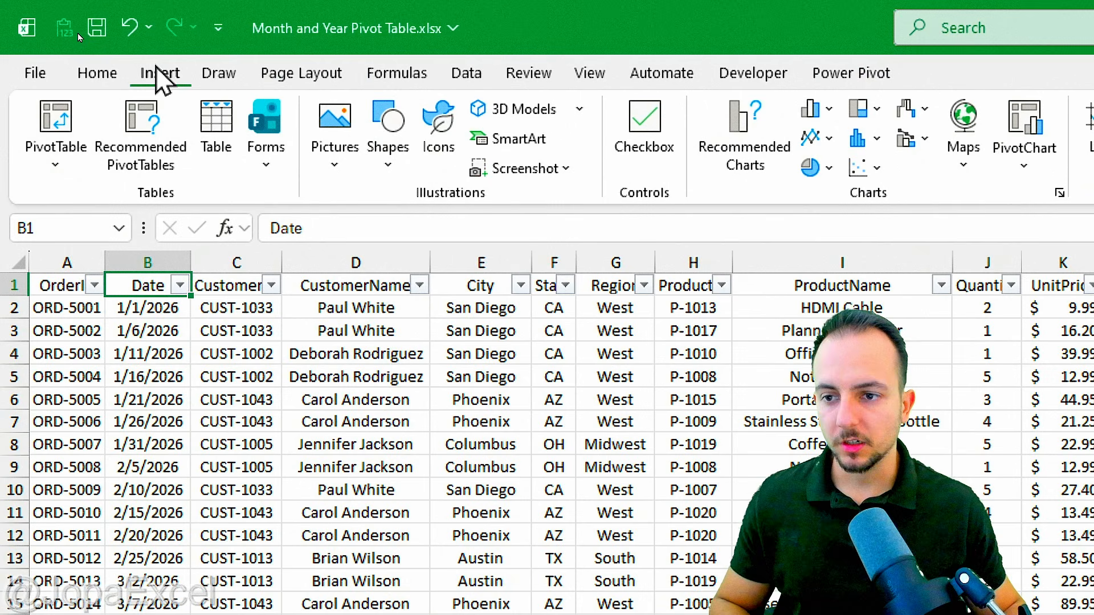
click(59, 114)
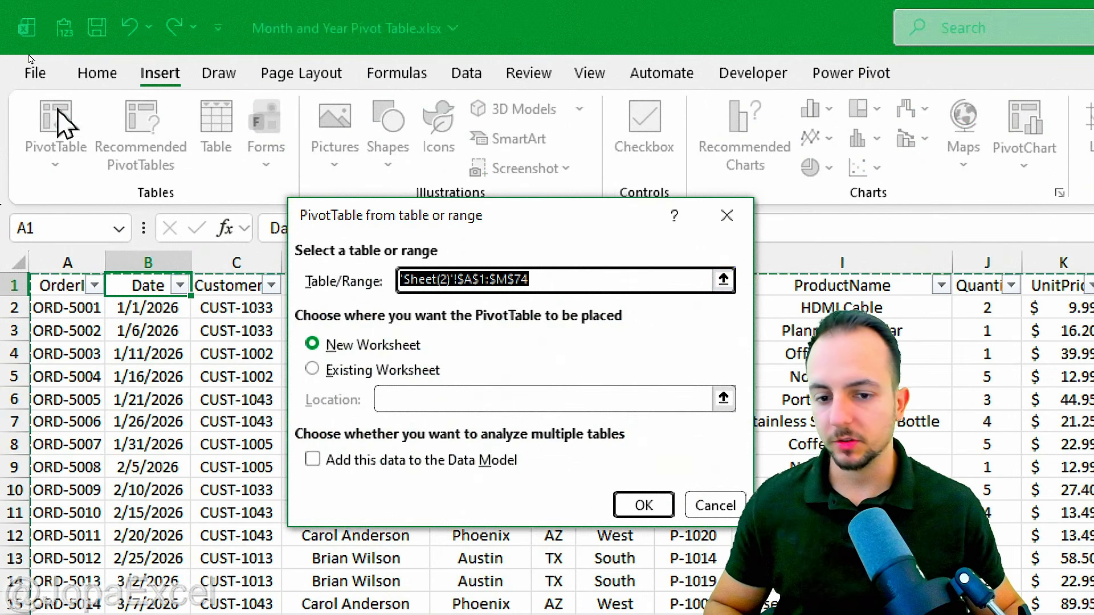
click(647, 506)
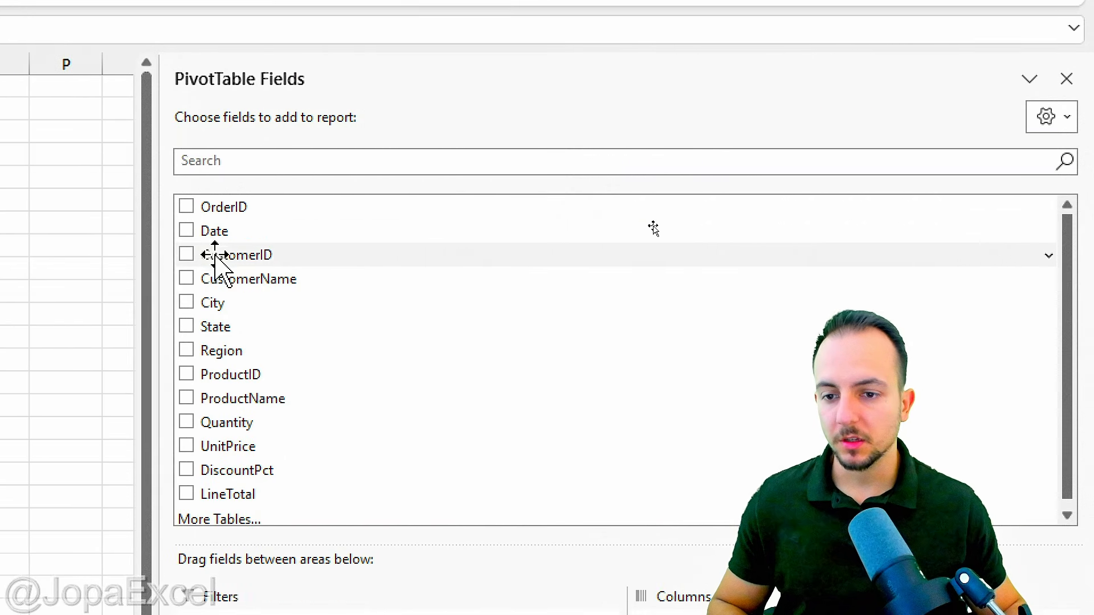
drag(215, 232, 263, 555)
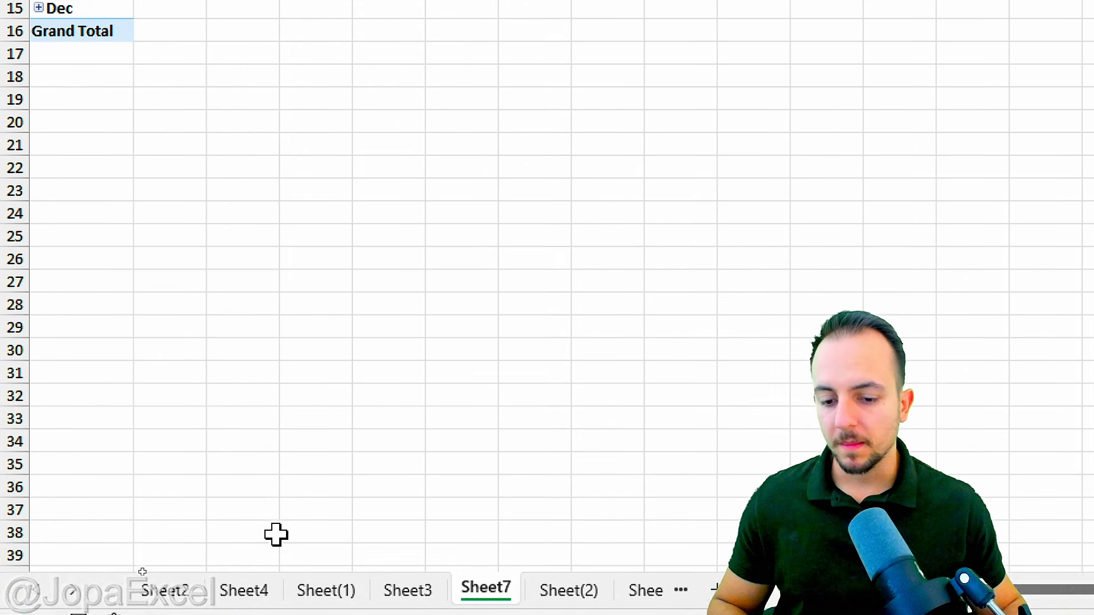
Step: Create a PivotTable on a new worksheet from Sheet(3) range A1:M74 and add Date to the Rows area
click(573, 590)
click(649, 592)
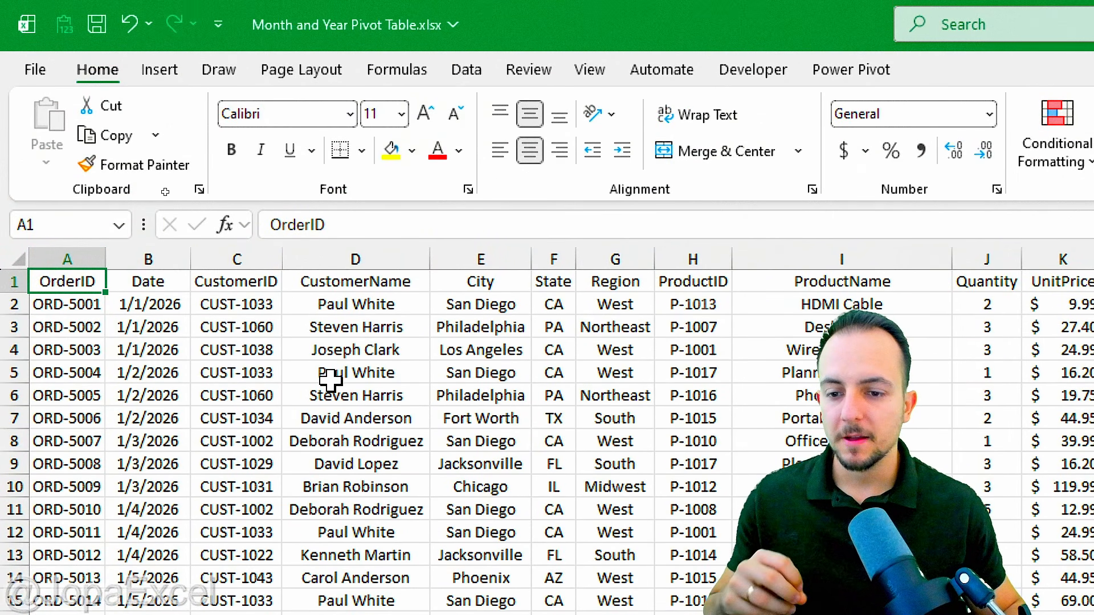
scroll(281, 512, down, 6)
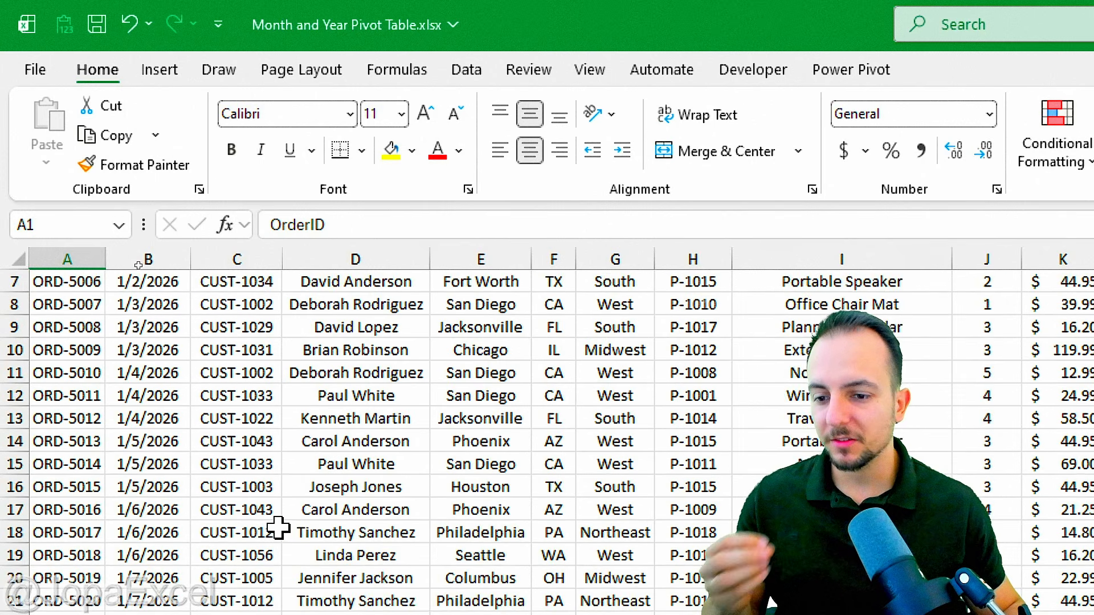
scroll(262, 520, up, 6)
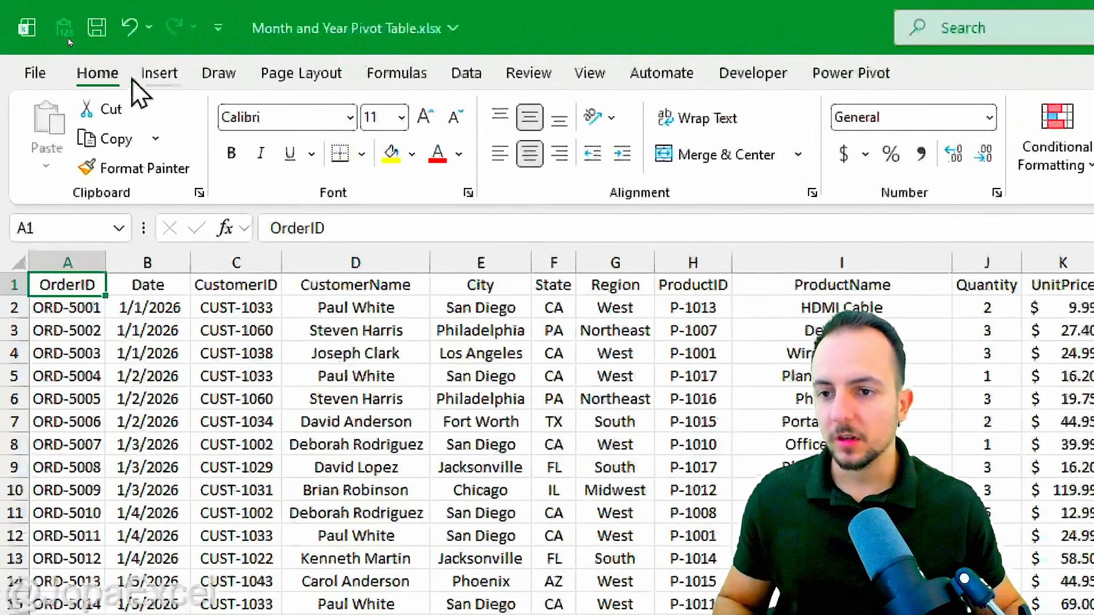
click(128, 18)
click(84, 123)
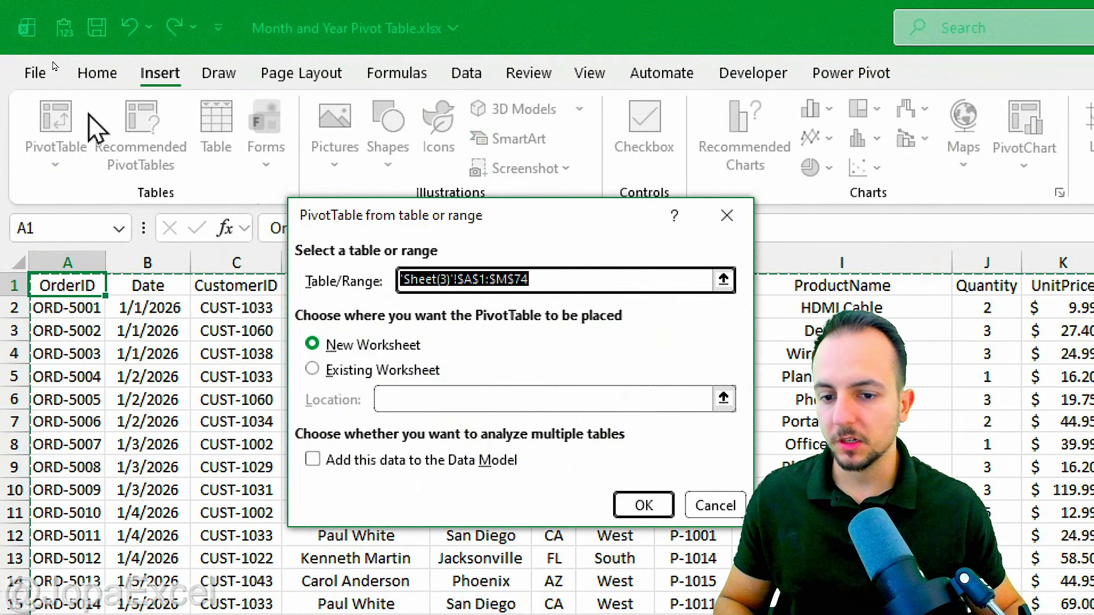
click(643, 502)
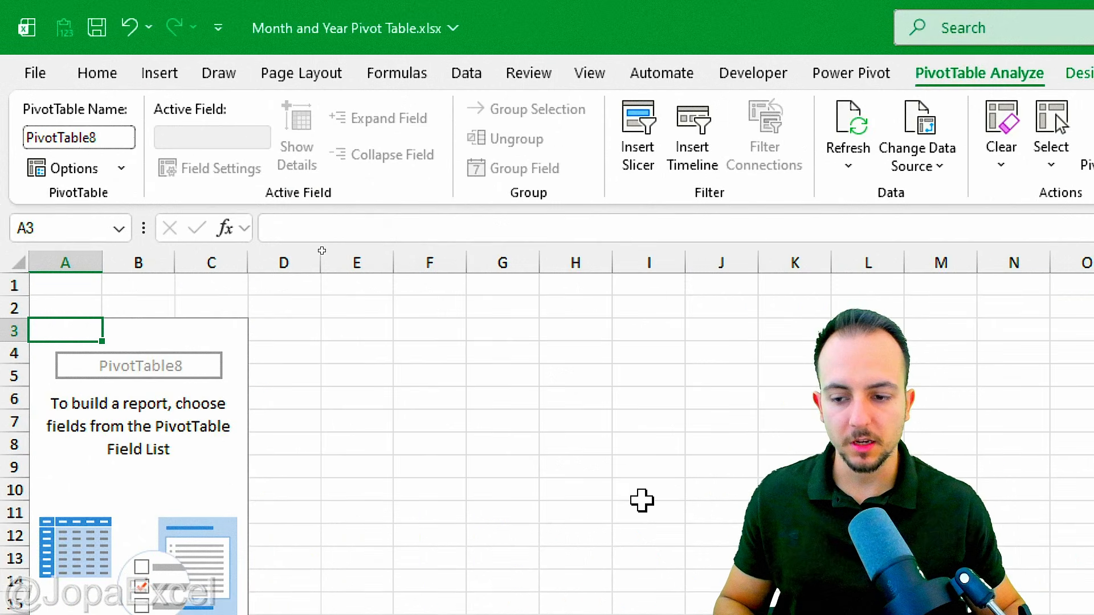
drag(293, 430, 326, 614)
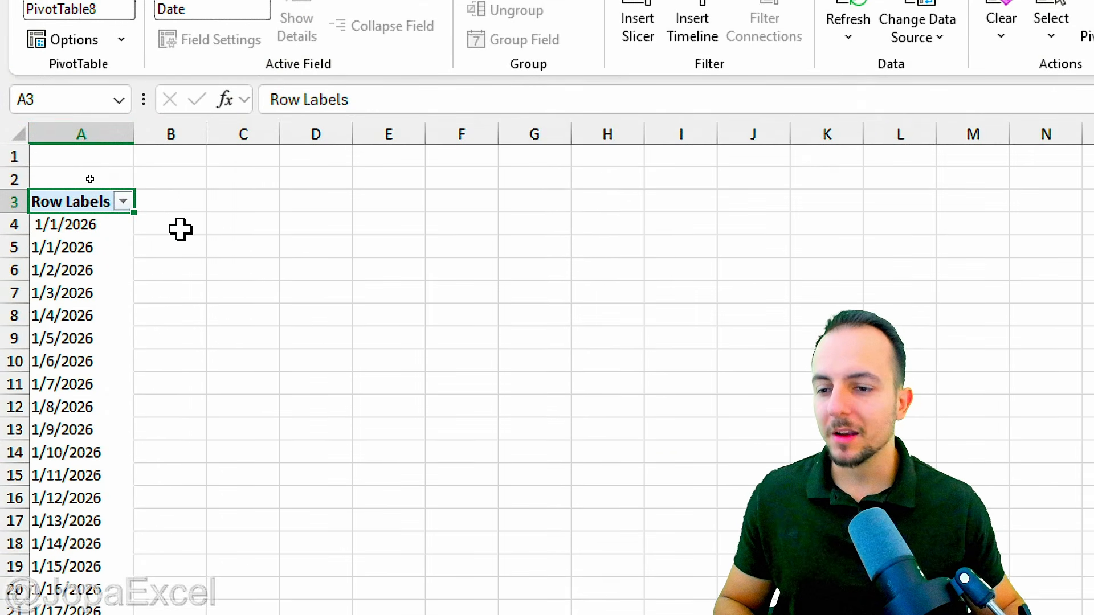
Step: Turn on filtering for columns A to M of the Sheet(3) source data
click(118, 216)
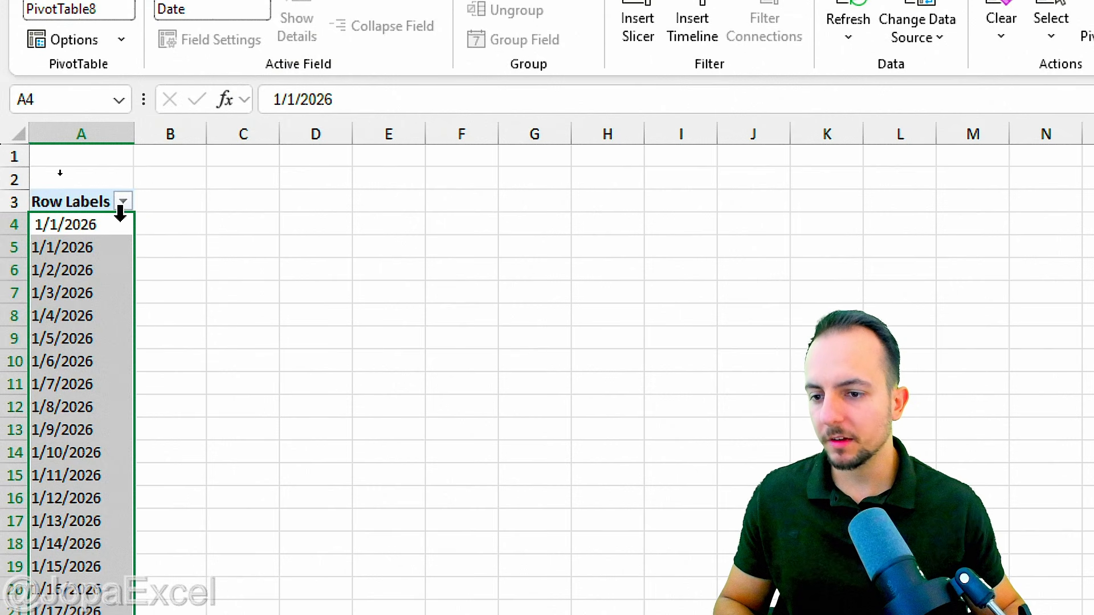
click(269, 298)
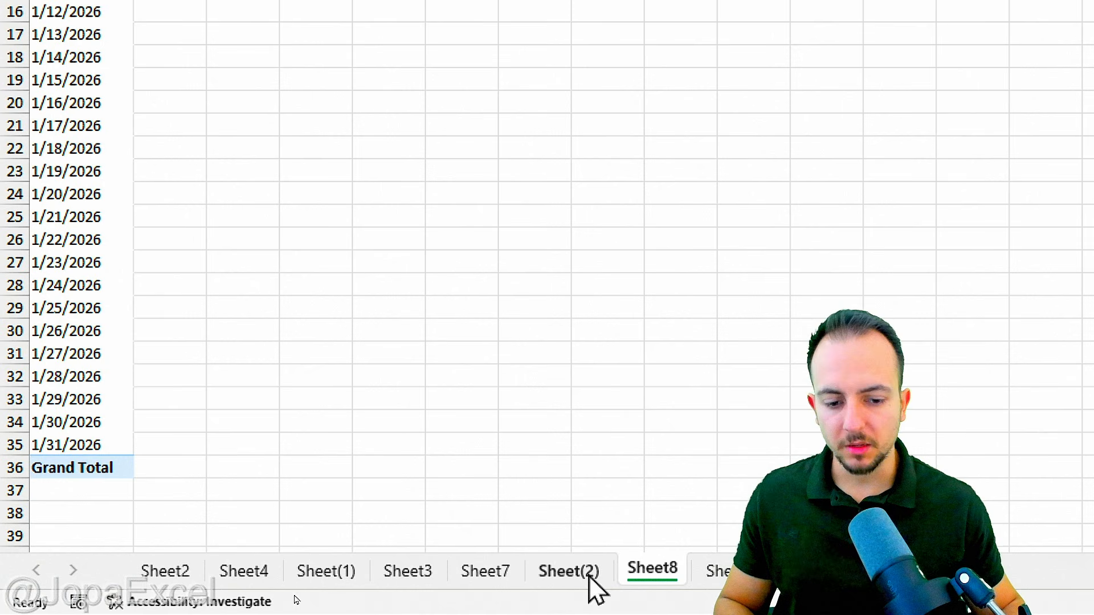
click(719, 575)
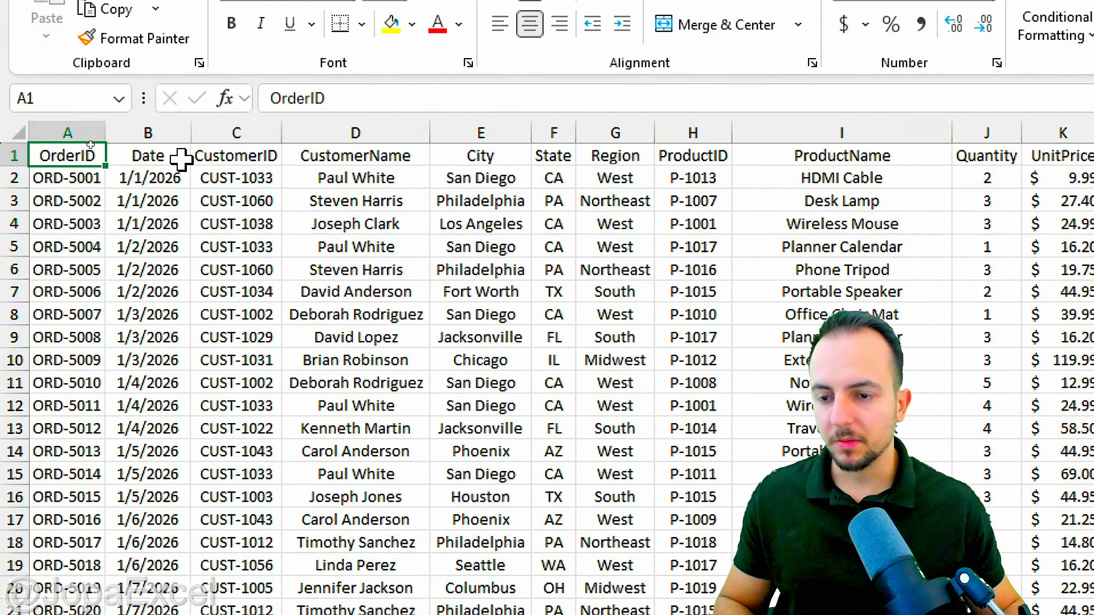
drag(66, 132, 1001, 154)
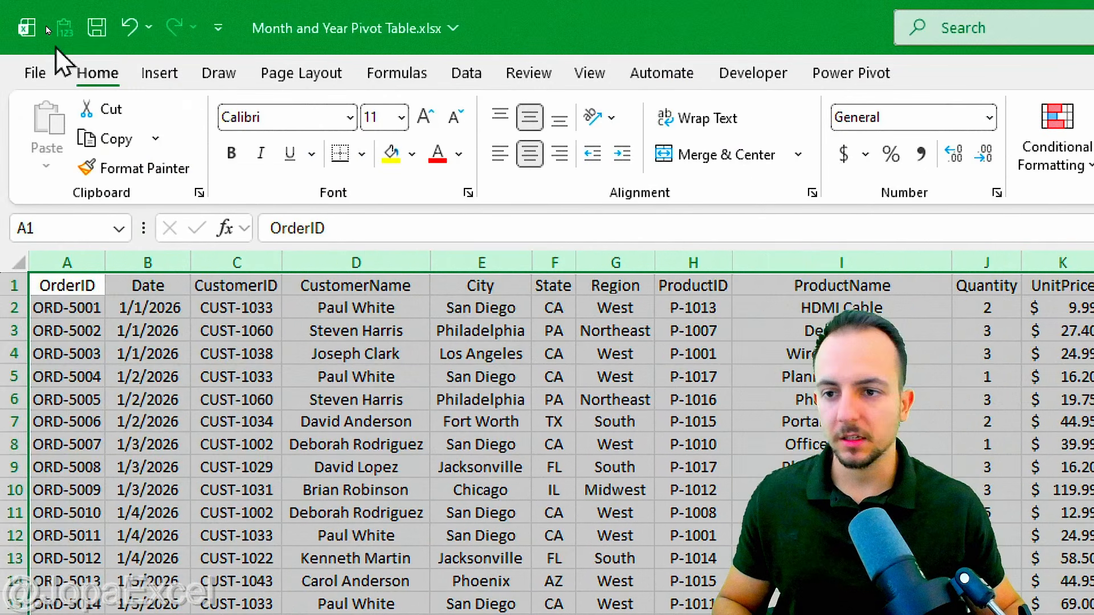
click(149, 74)
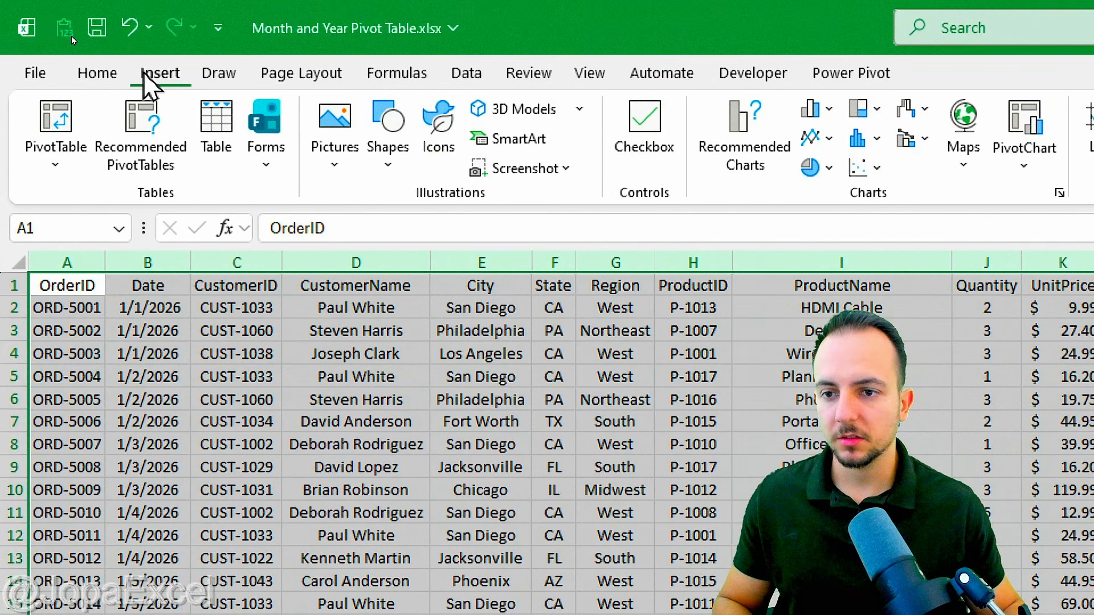
click(91, 76)
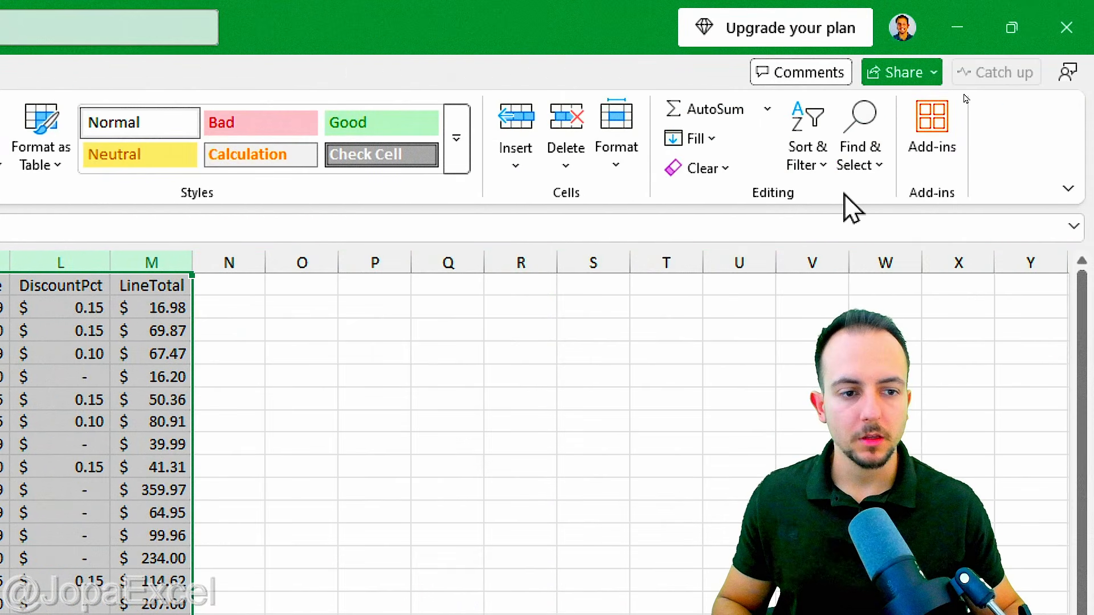
click(812, 159)
click(844, 300)
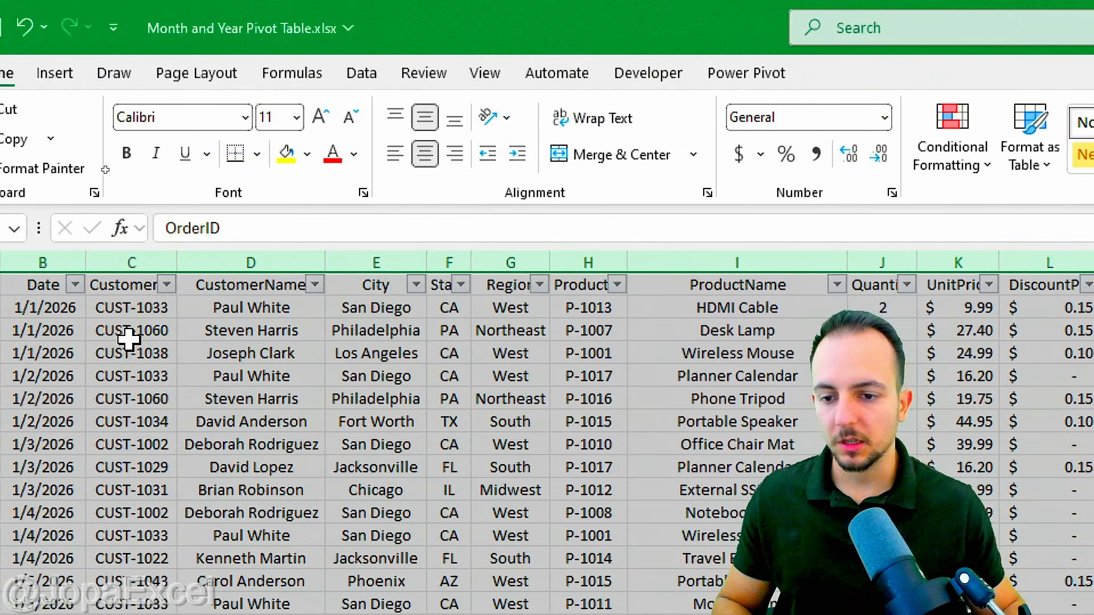
Step: Filter the Date column to the ungrouped 1/1/2026 entry by excluding the 2026 group
click(147, 354)
click(180, 284)
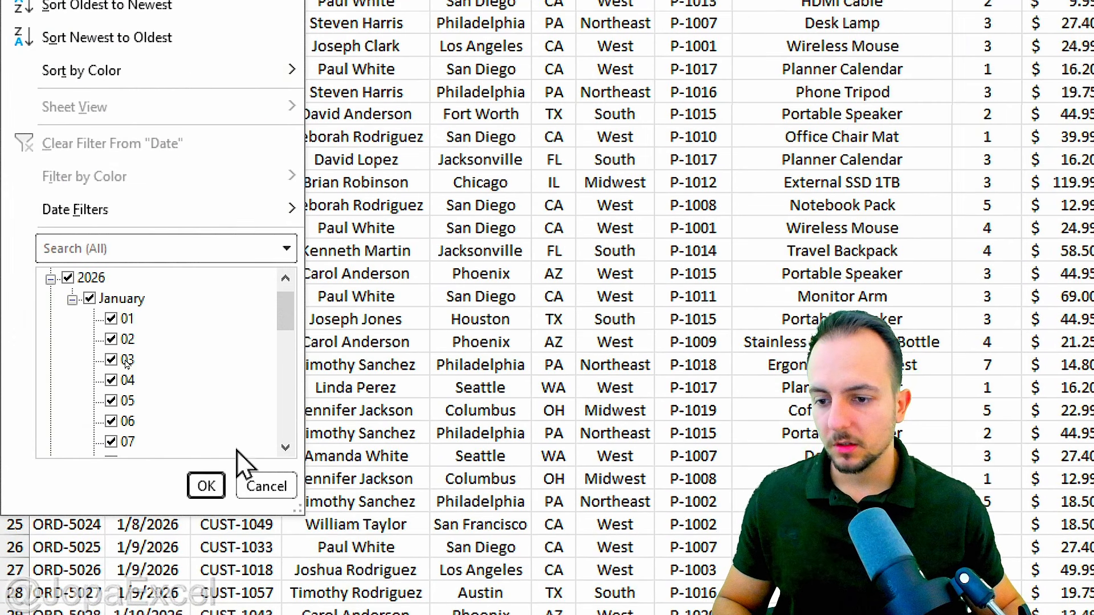
click(72, 300)
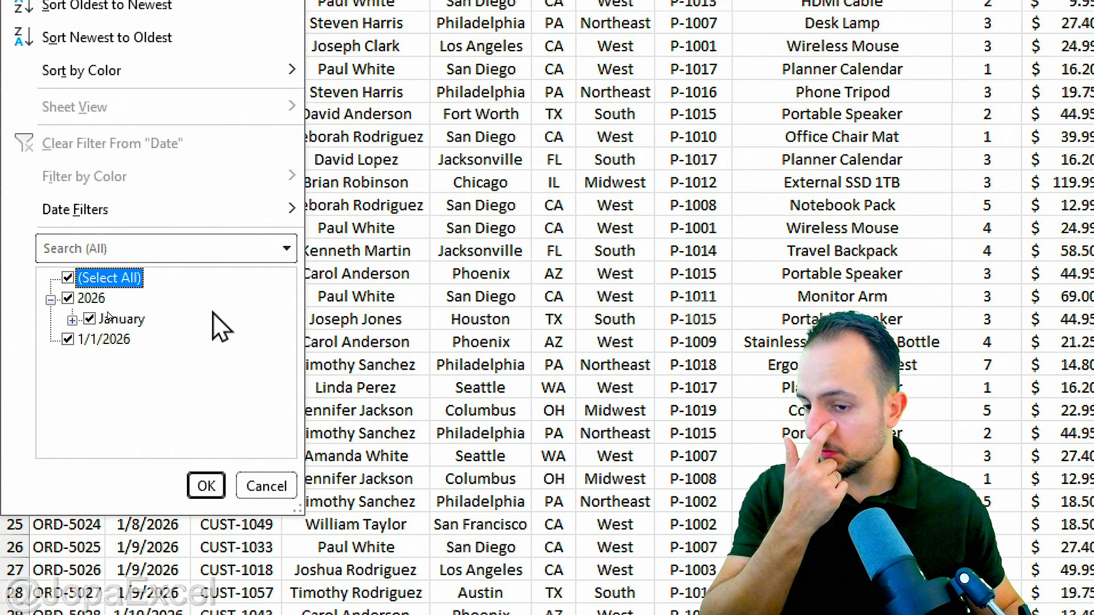
click(68, 298)
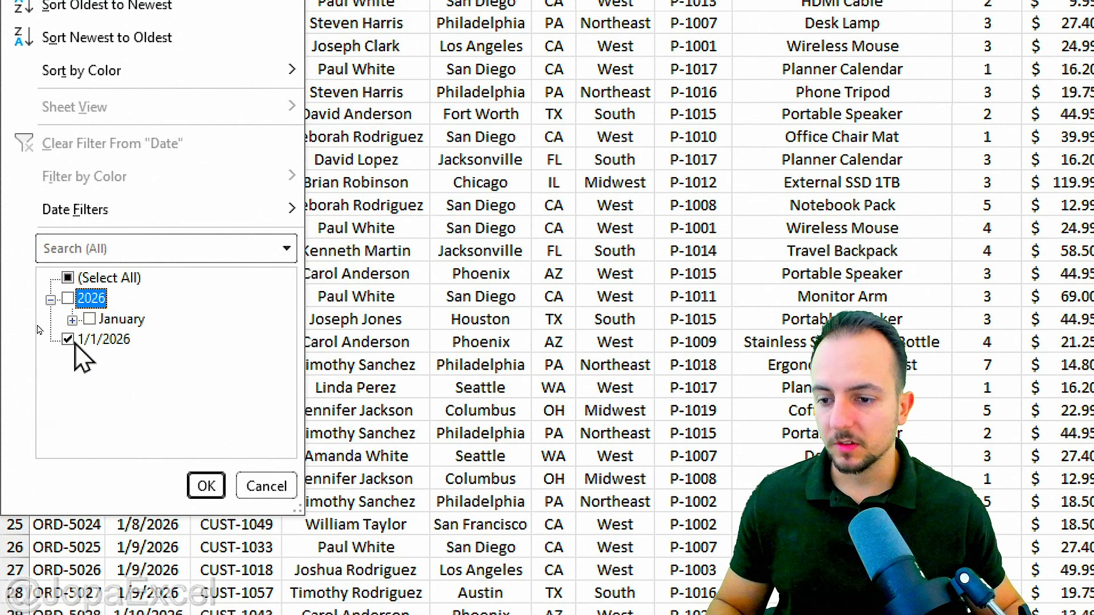
click(206, 486)
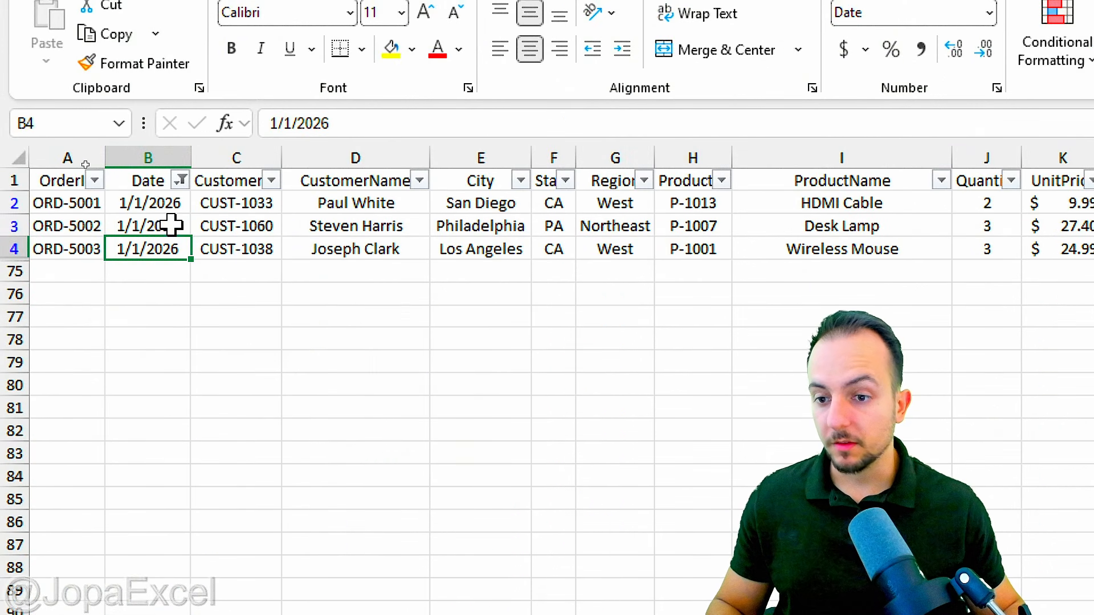
Step: Remove the leading space before the date 1/1/2026 in cell B2
drag(168, 203, 153, 242)
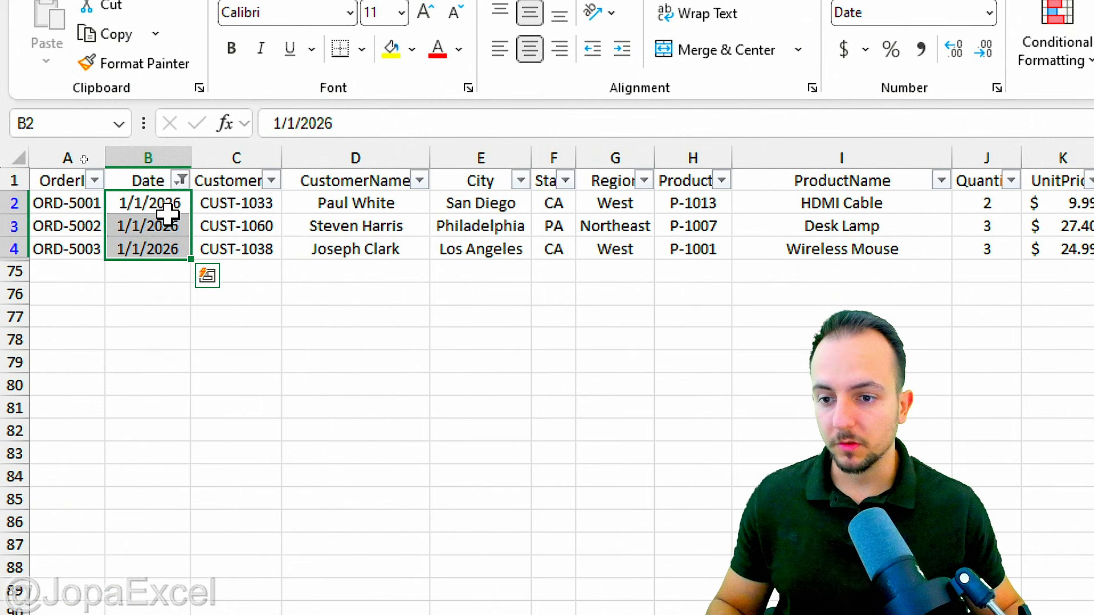
click(172, 242)
double_click(171, 198)
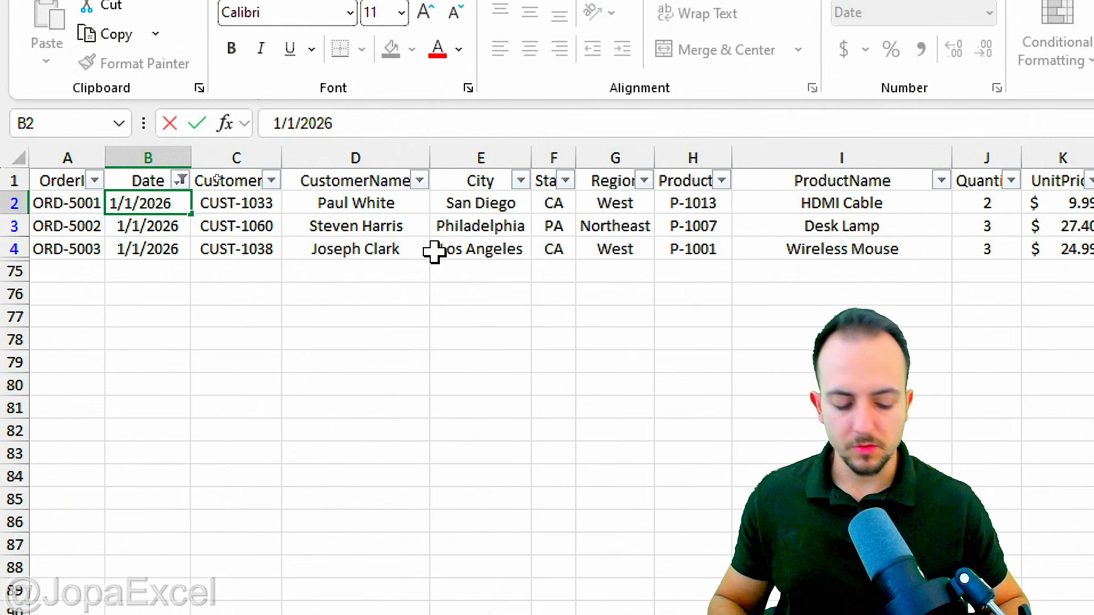
key(Home)
key(Delete)
text(1)
key(Return)
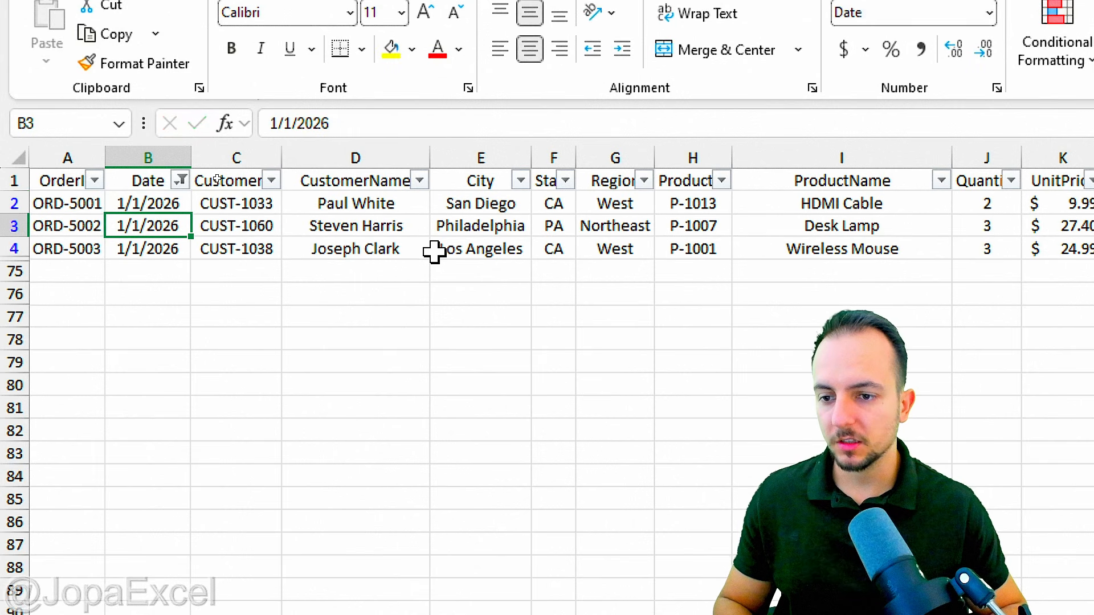
Step: Check the dates in cells B3 and B4 for leading spaces
double_click(154, 217)
drag(159, 224, 82, 222)
key(Return)
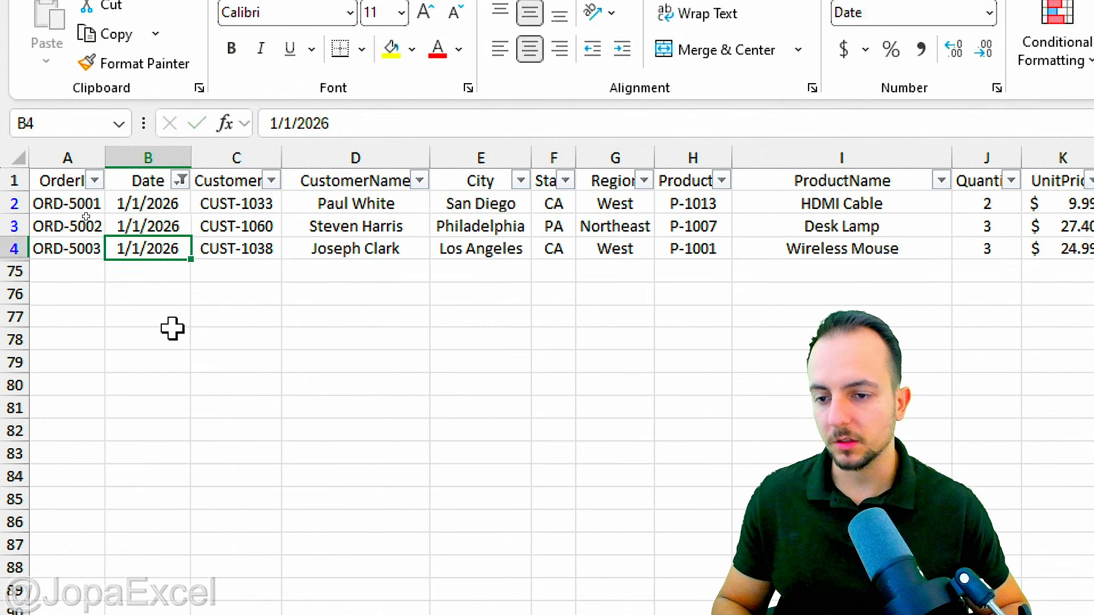
double_click(166, 246)
drag(181, 247, 75, 247)
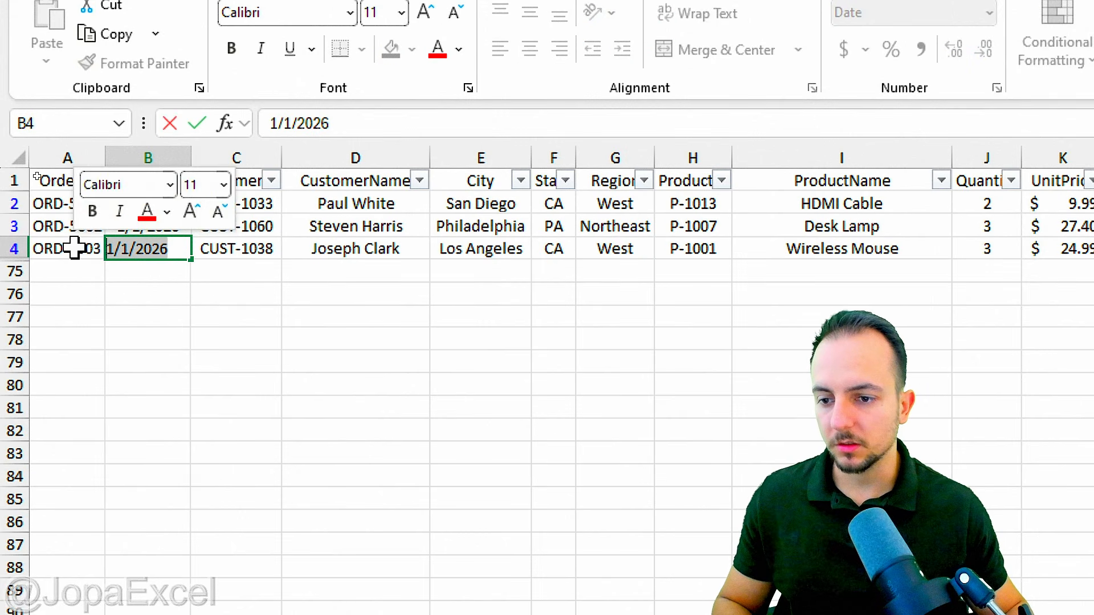
key(Return)
click(166, 224)
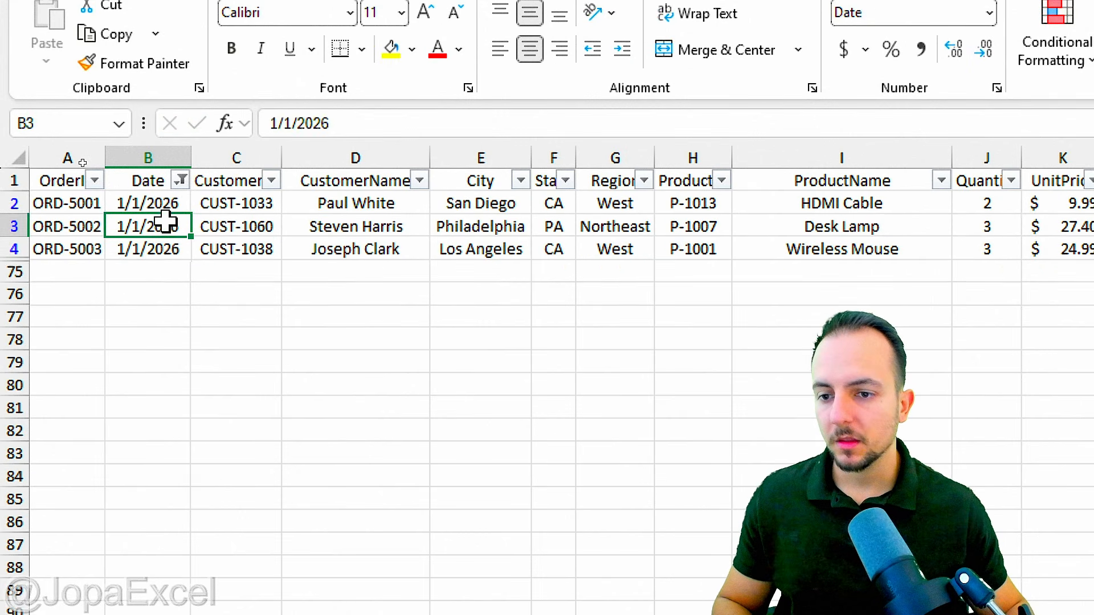
Step: Clear the Date column's filter and check its filter list for entries outside the 2026 group
click(180, 180)
click(164, 348)
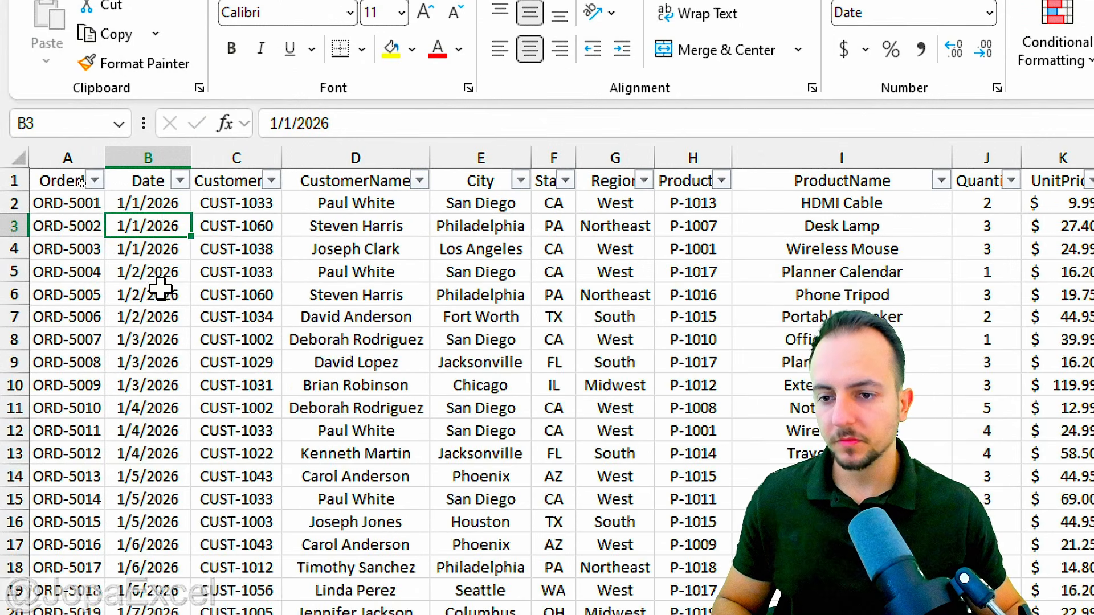
click(182, 181)
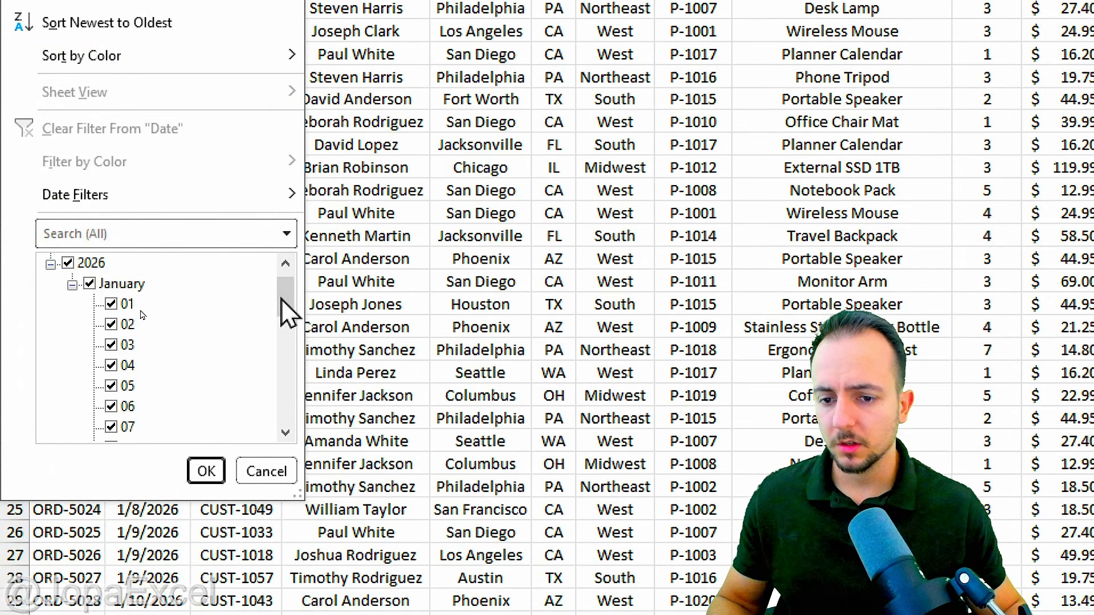
drag(283, 517, 284, 573)
drag(283, 356, 298, 288)
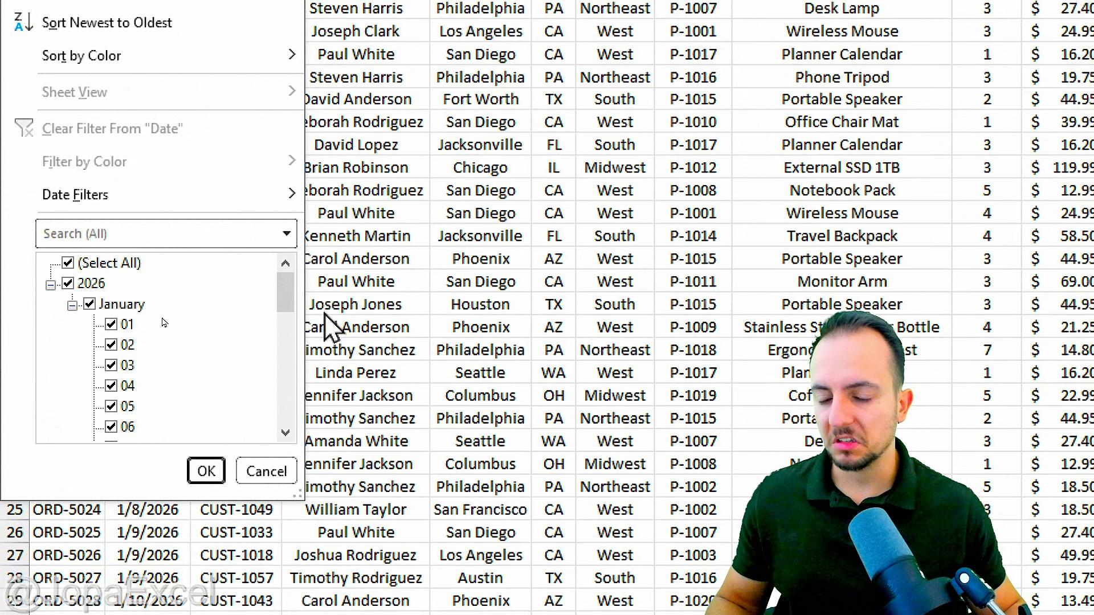
click(266, 473)
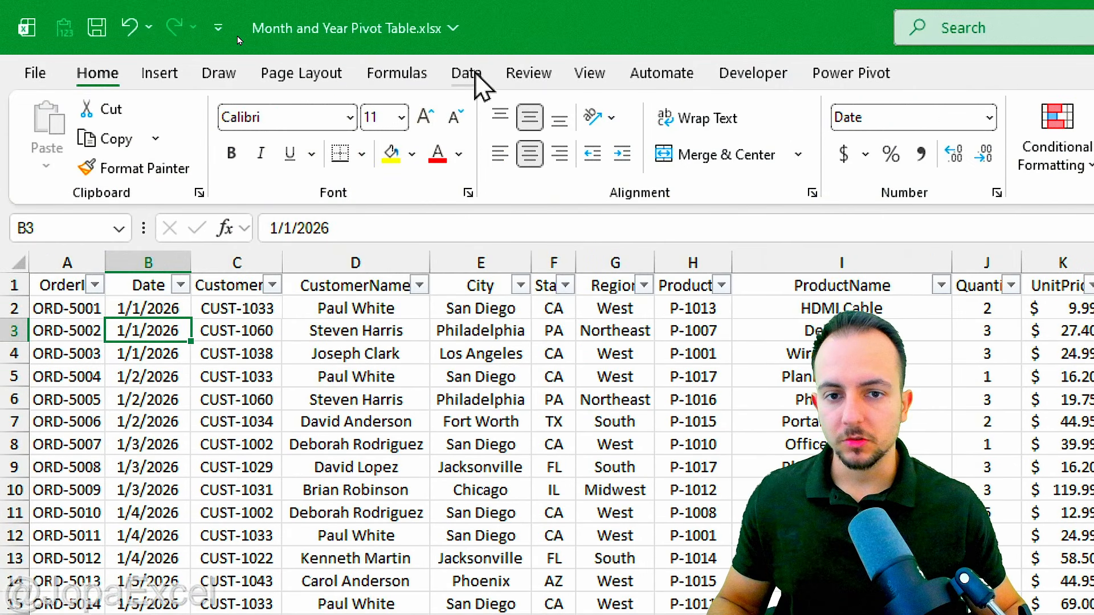
Step: Refresh all data in the workbook so the PivotTables use the corrected dates
click(477, 74)
click(436, 166)
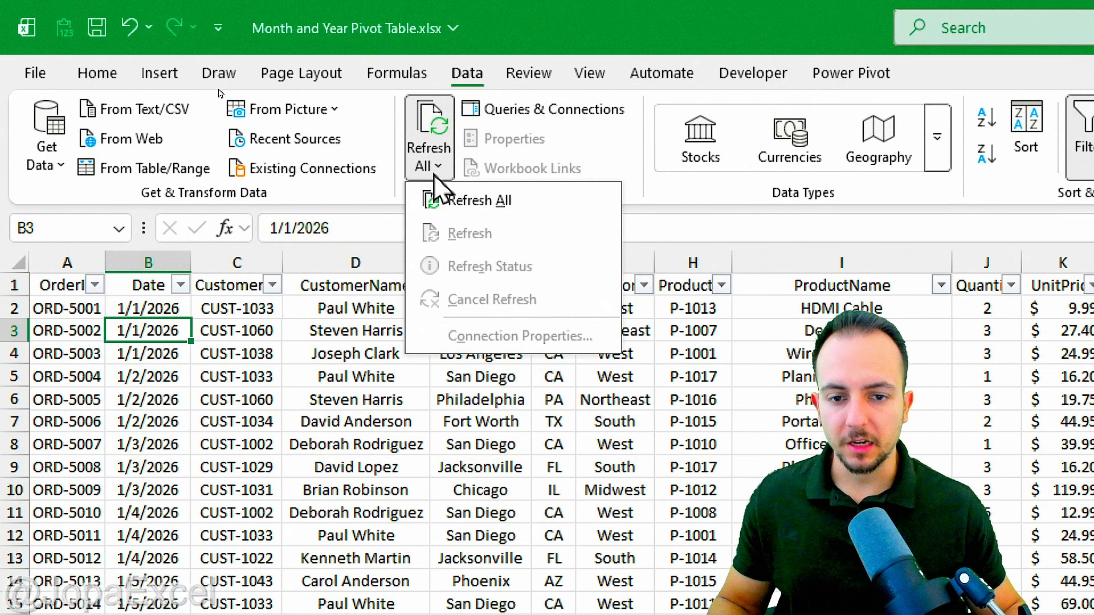
click(456, 200)
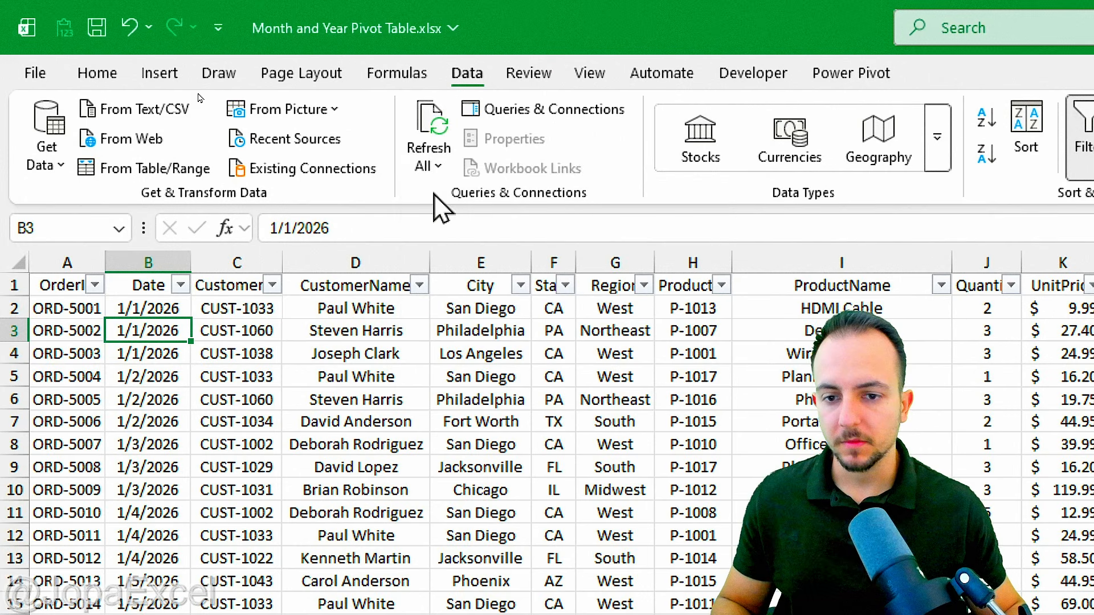
Step: Create a PivotTable on a new worksheet from the corrected Sheet(3) range A1:M74 and add Date to the Rows area
click(160, 74)
click(68, 119)
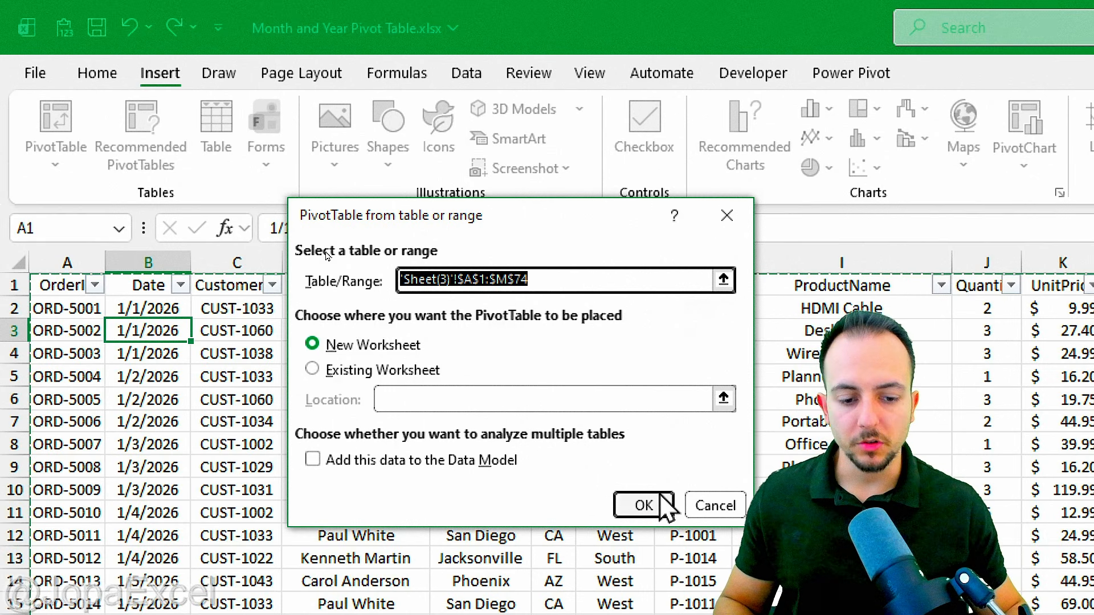
click(644, 505)
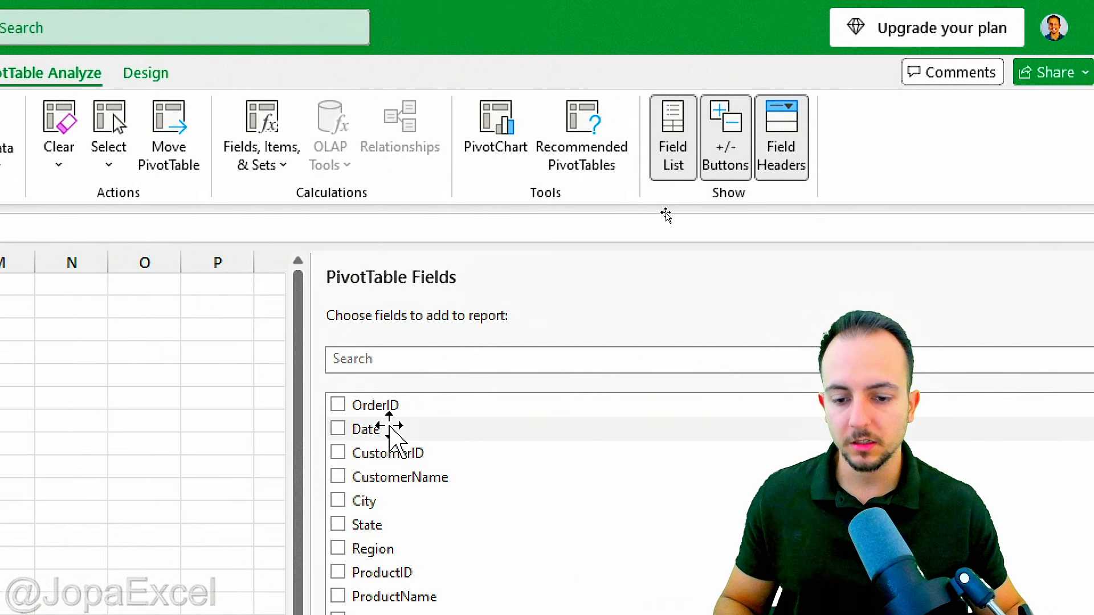
drag(487, 432, 557, 614)
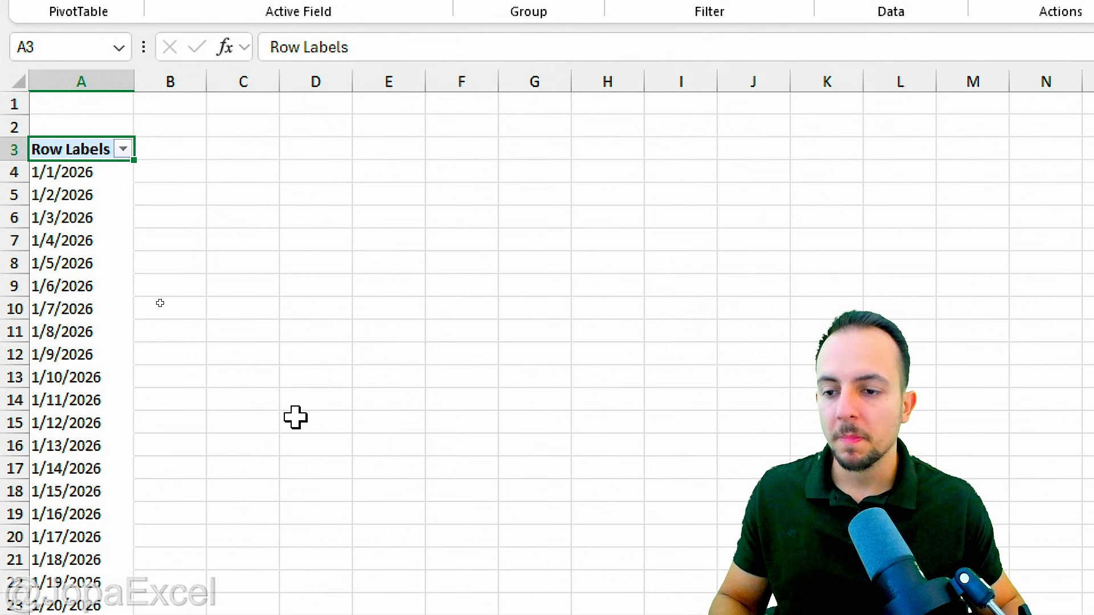
Step: Return to Sheet(3) and set the date in B64 to 2/1/2026 and in B65 to 3/1/2026
click(653, 573)
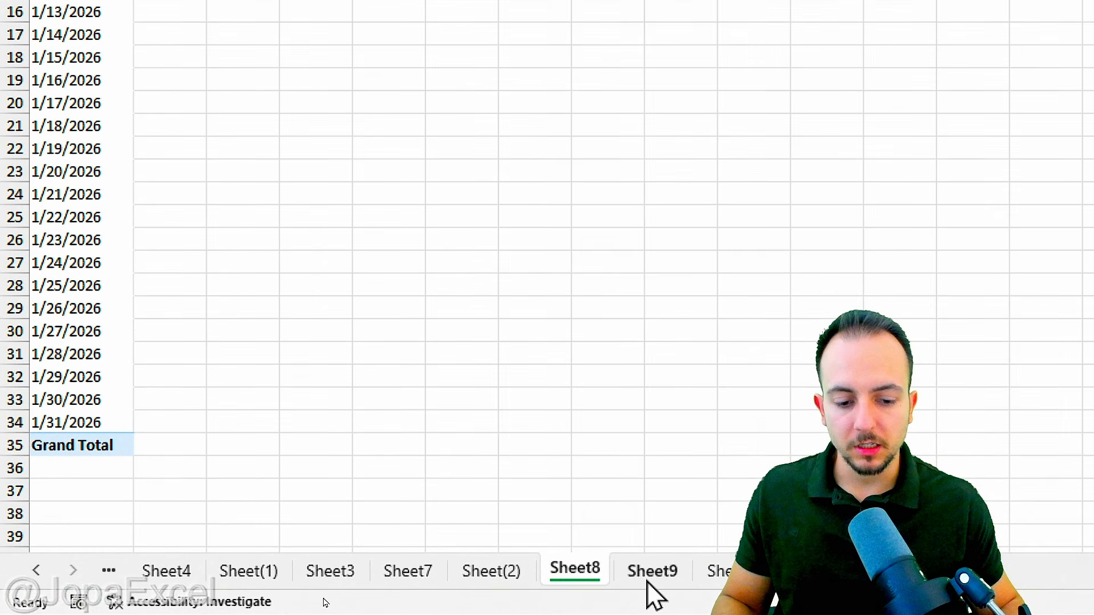
click(650, 574)
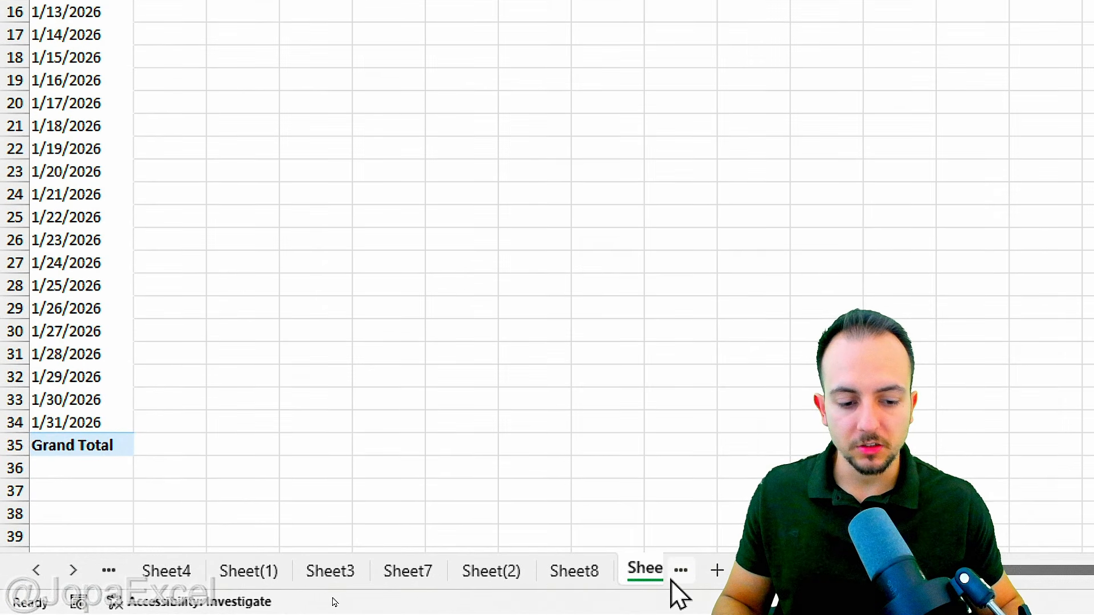
key(ctrl+Page_Down)
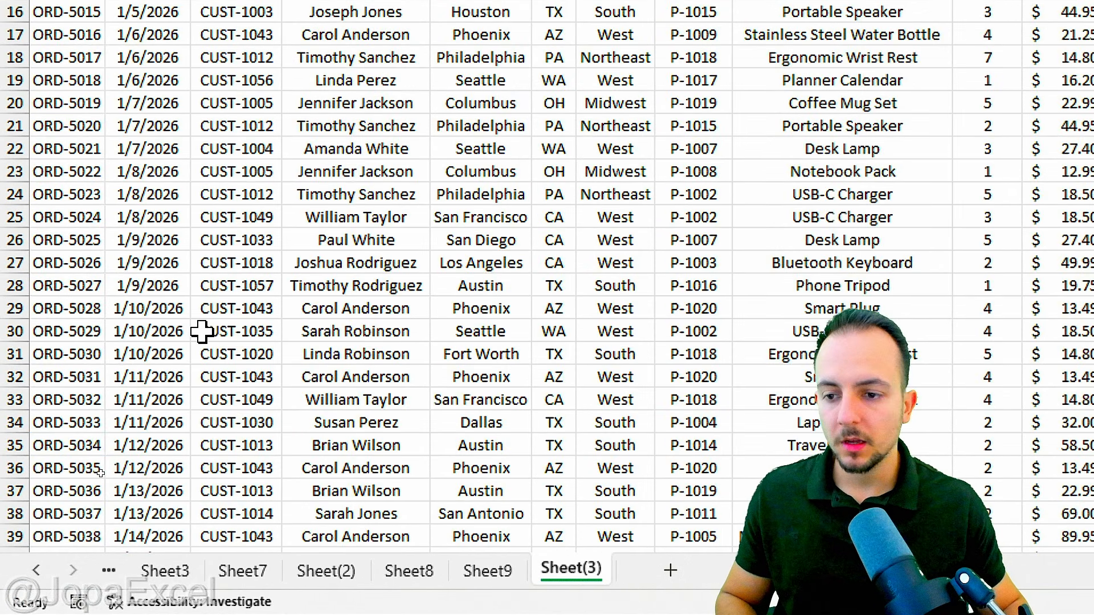
scroll(202, 331, down, 16)
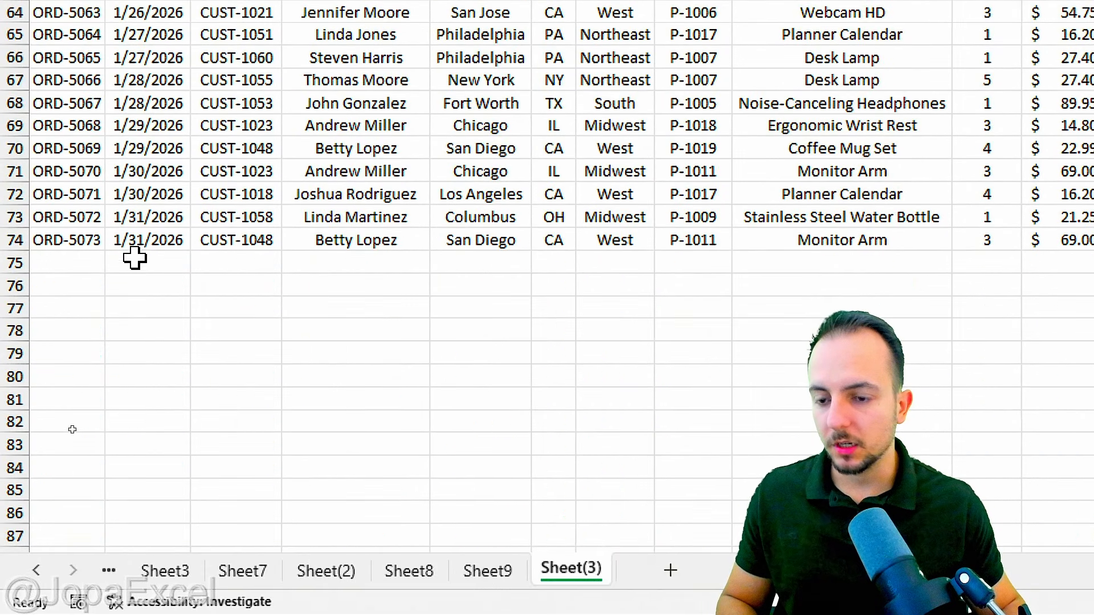
drag(14, 262, 14, 377)
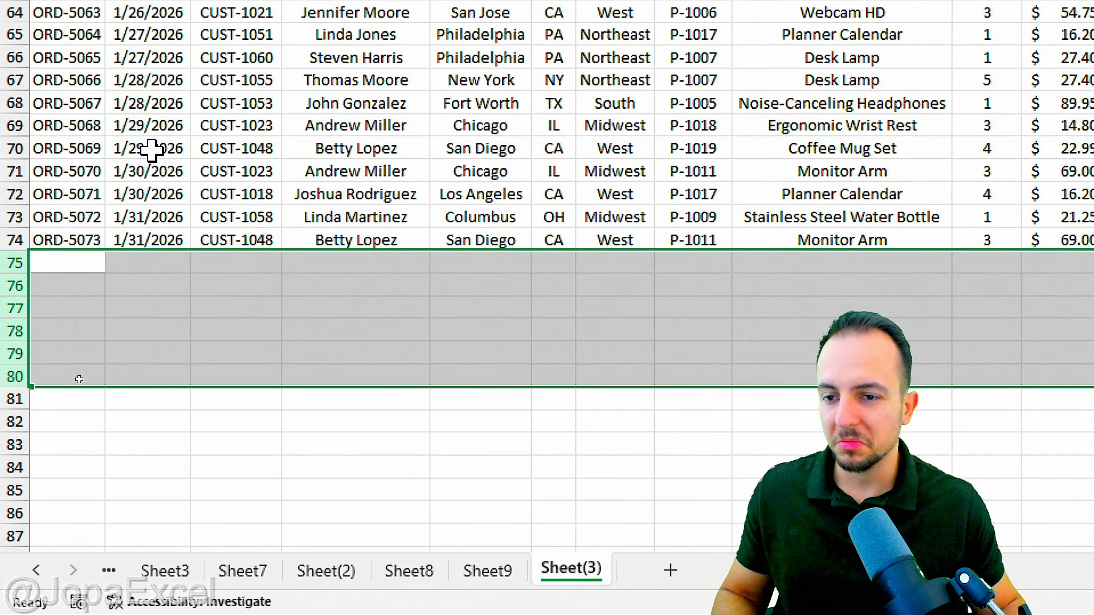
scroll(172, 107, up, 2)
click(128, 149)
scroll(195, 71, up, 2)
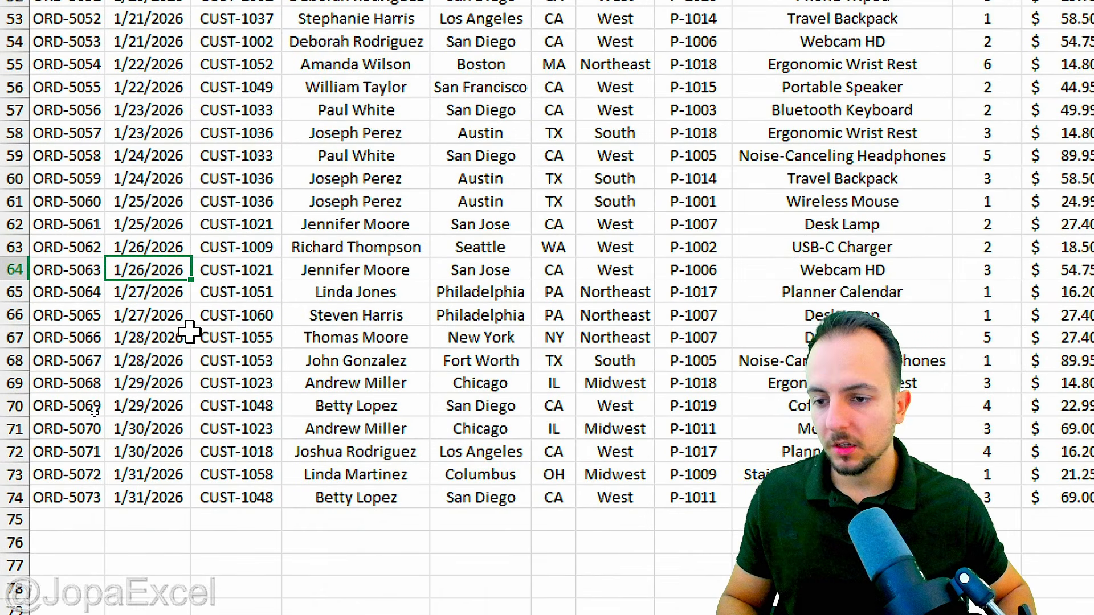
text(02/0)
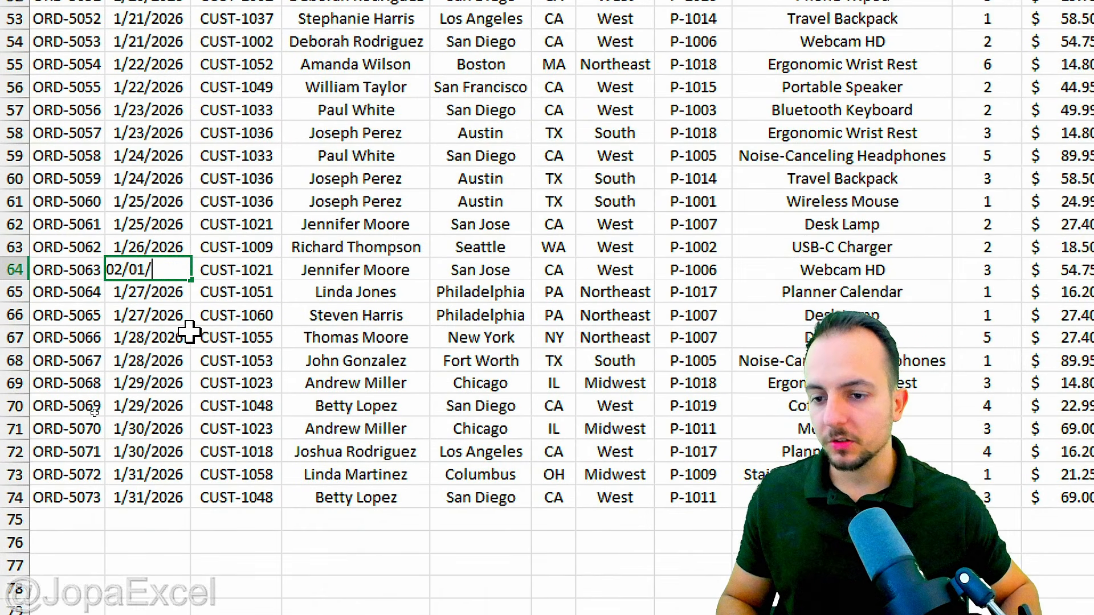
key(Return)
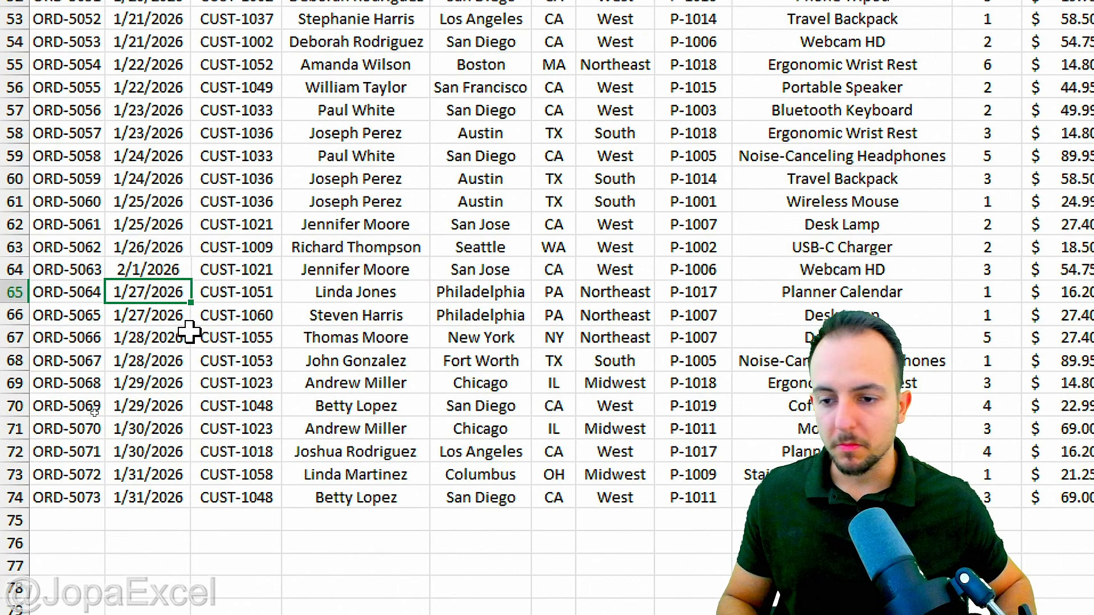
text(03/0)
key(Return)
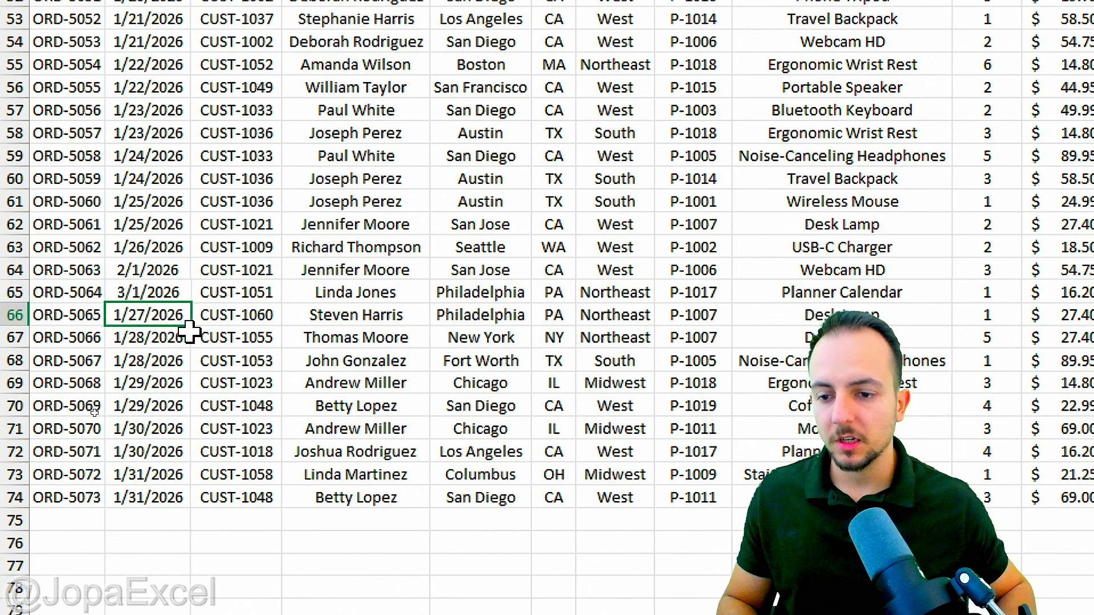
Step: Set the date in B66 of Sheet(3) to 4/1/2026
text(04/0)
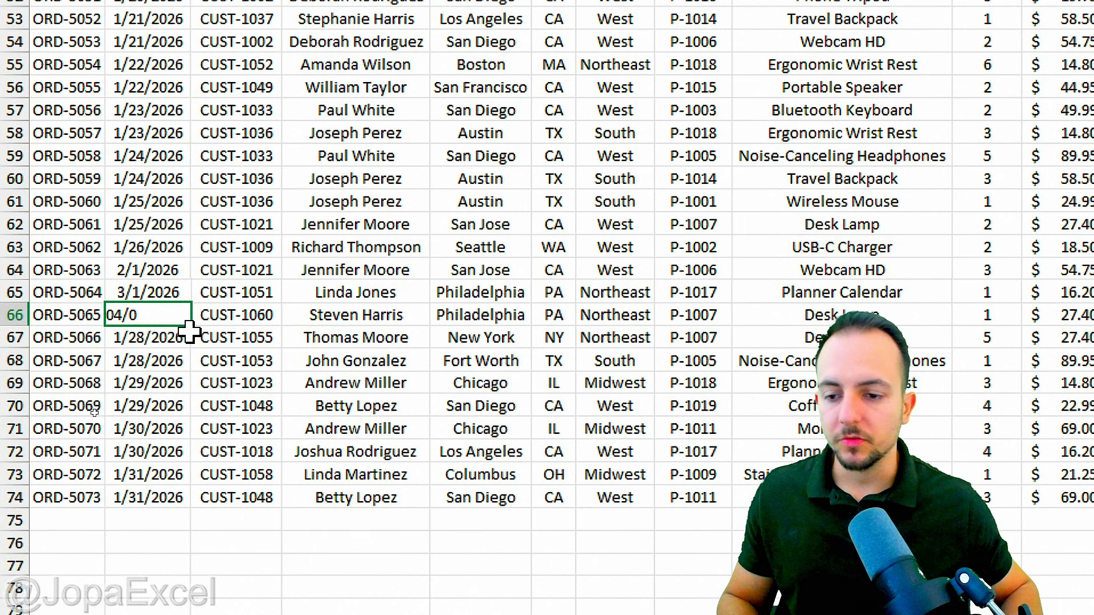
text(1/2026)
key(Return)
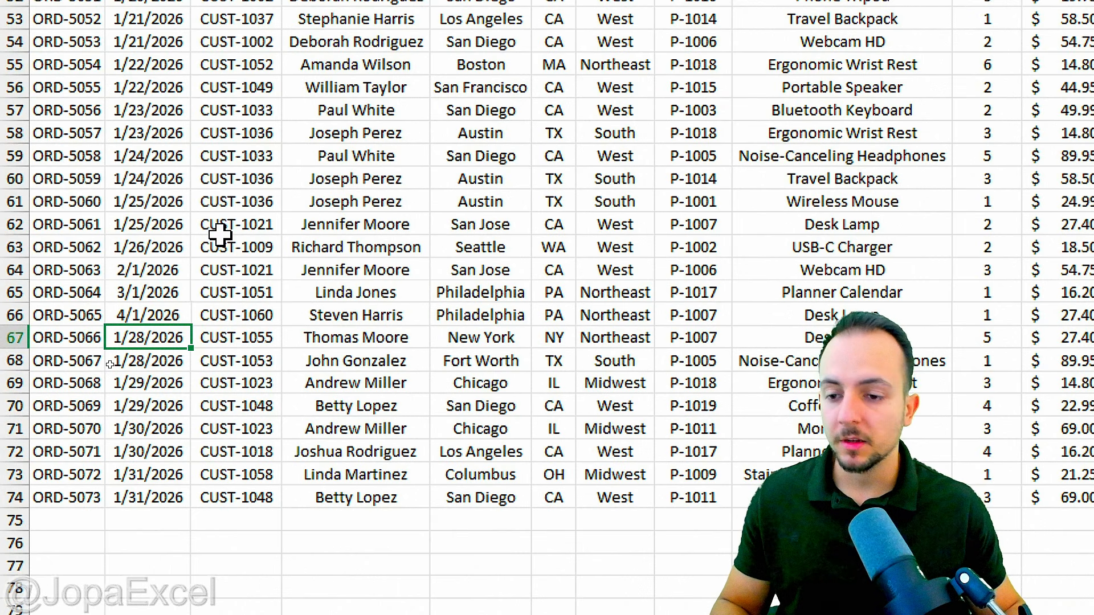
Step: Create another PivotTable on a new worksheet from Sheet(3) range A1:M74 and add Date to the Rows area
scroll(194, 188, up, 15)
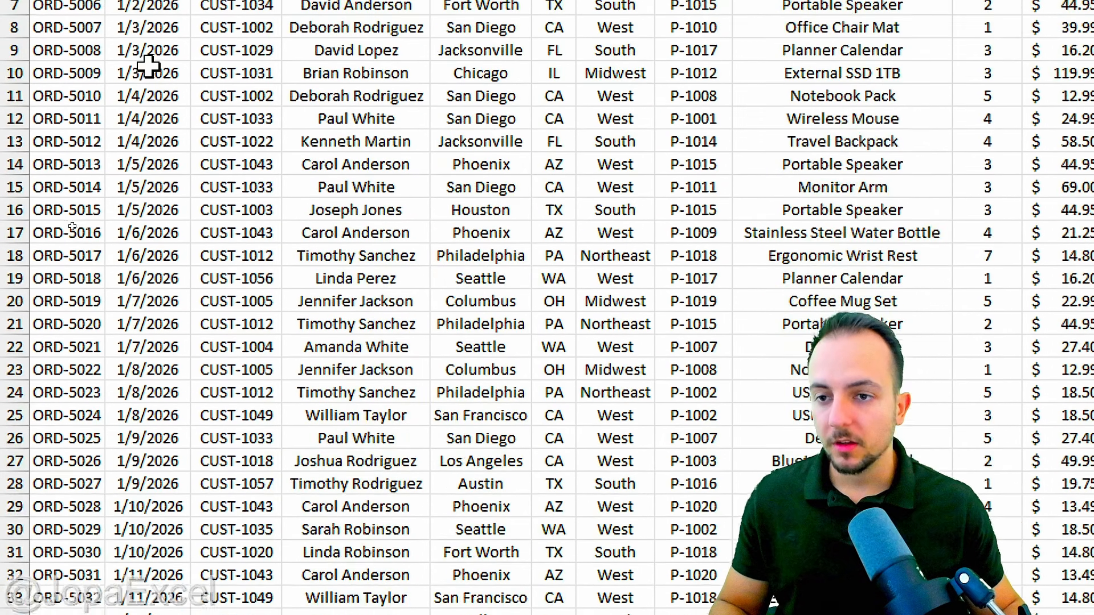
click(160, 72)
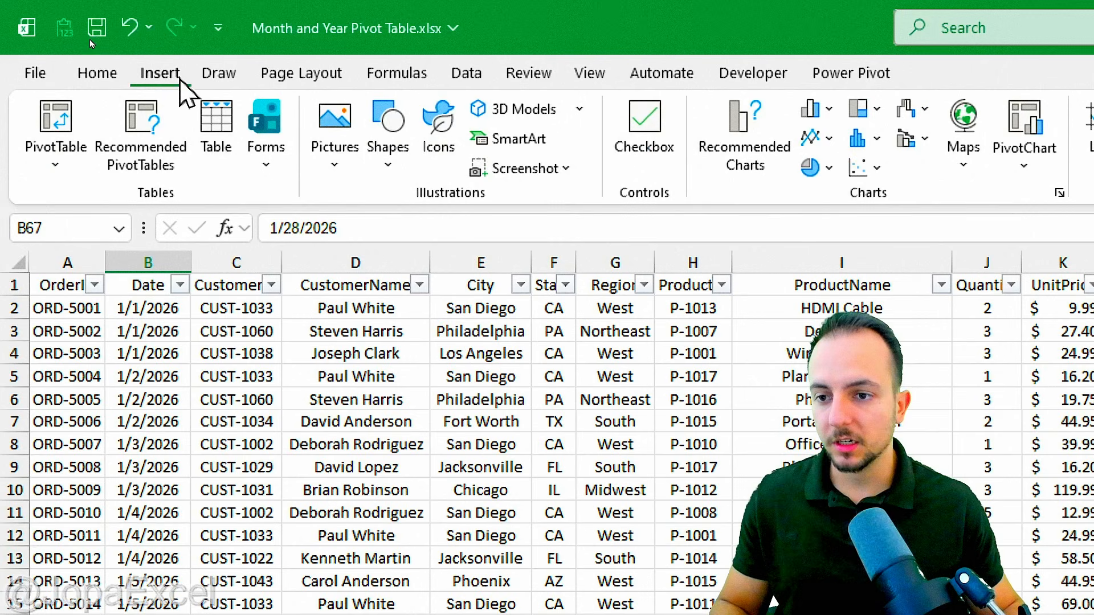
click(82, 104)
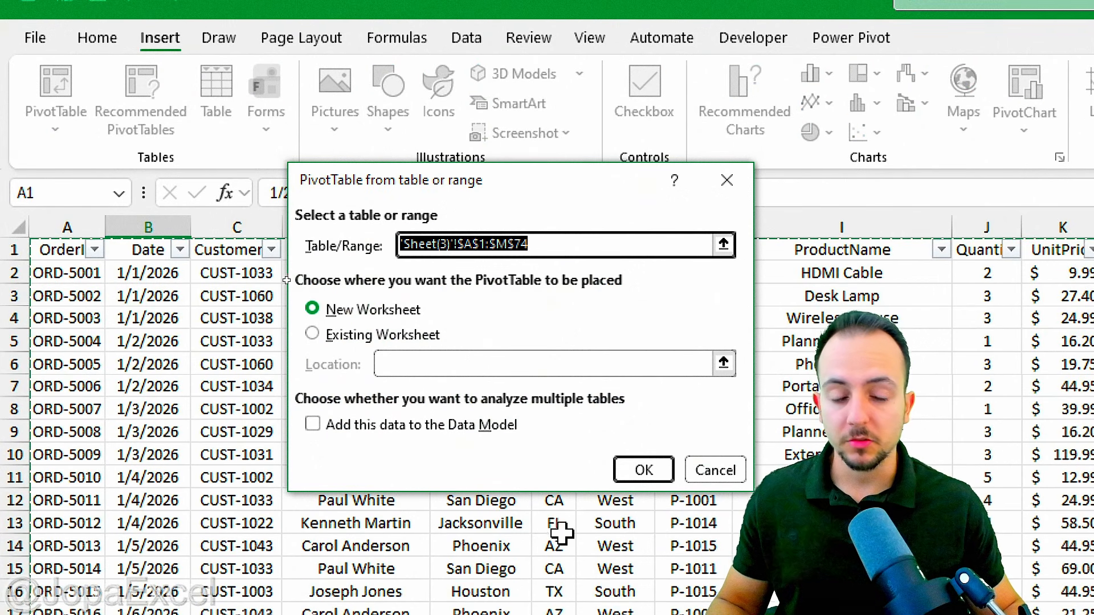
click(637, 469)
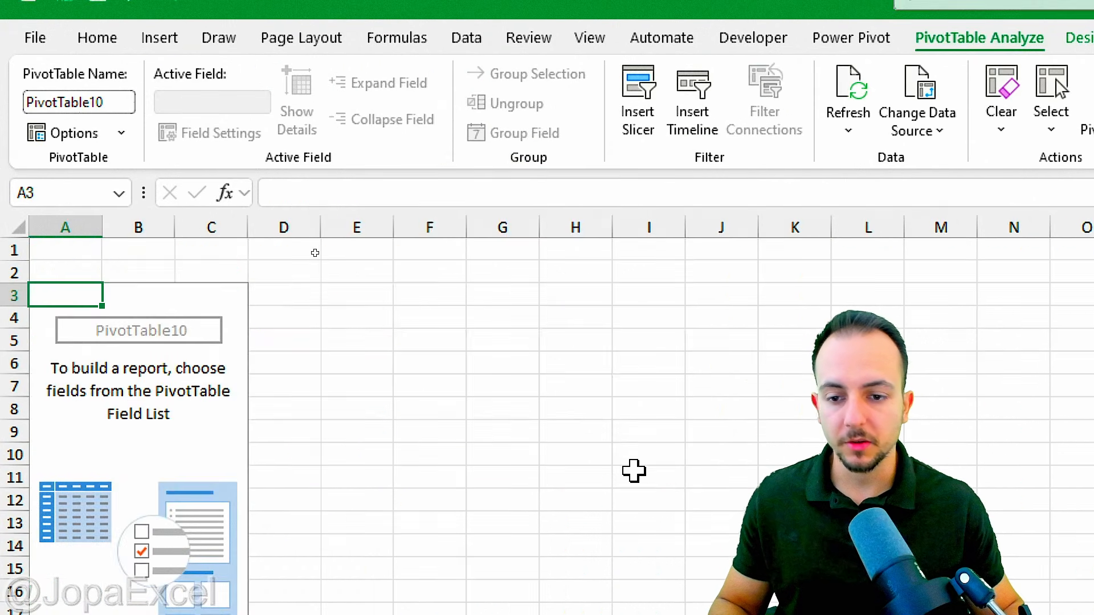
drag(384, 392, 420, 552)
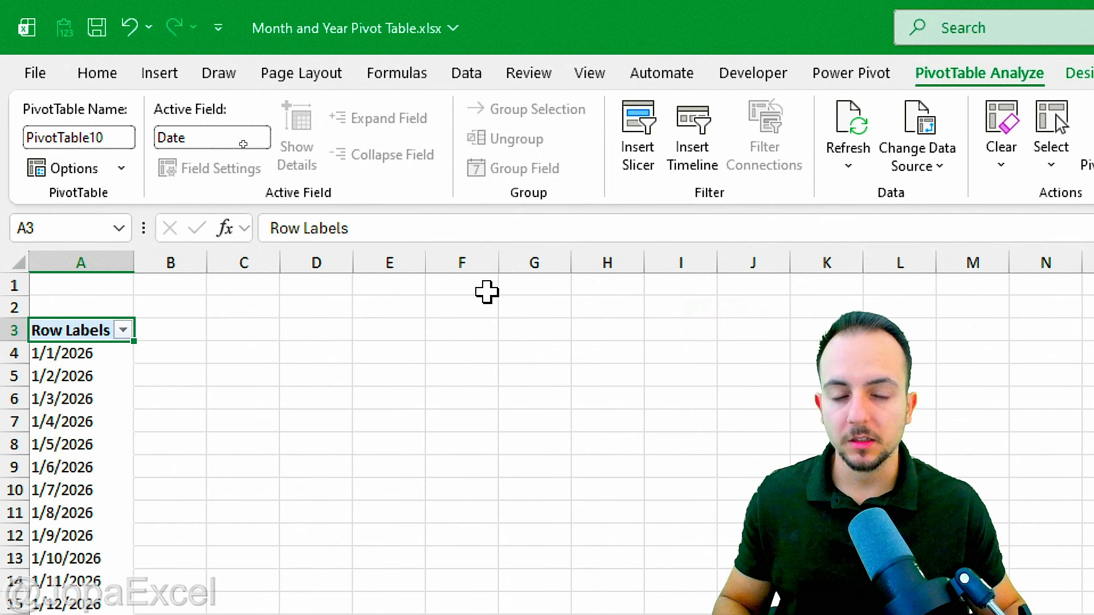
Step: Refresh all data in the workbook so the new PivotTable picks up the added dates
click(478, 76)
click(450, 152)
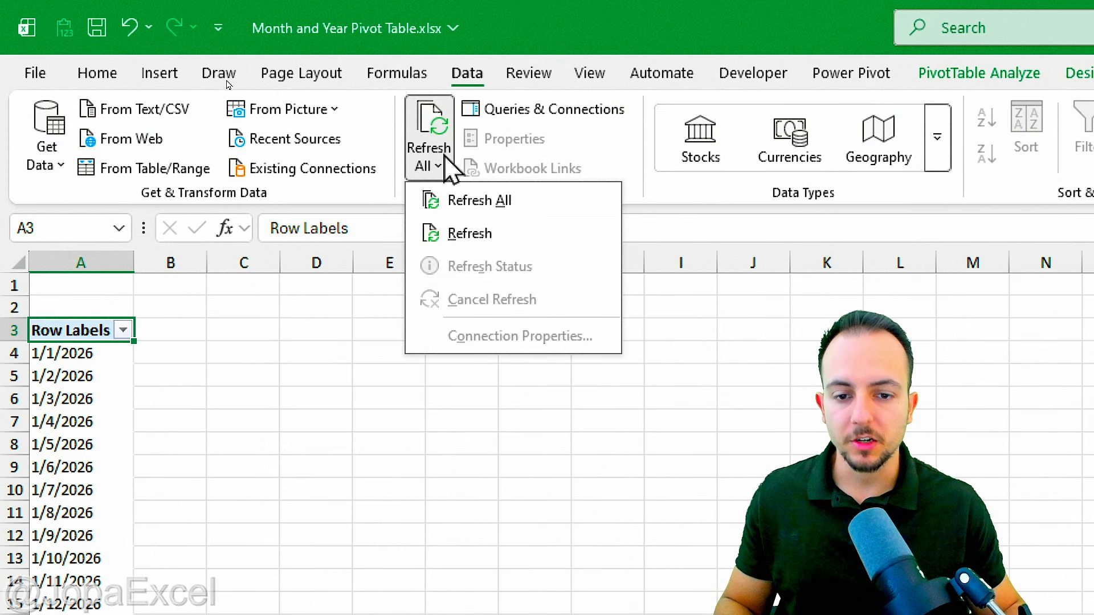
click(507, 207)
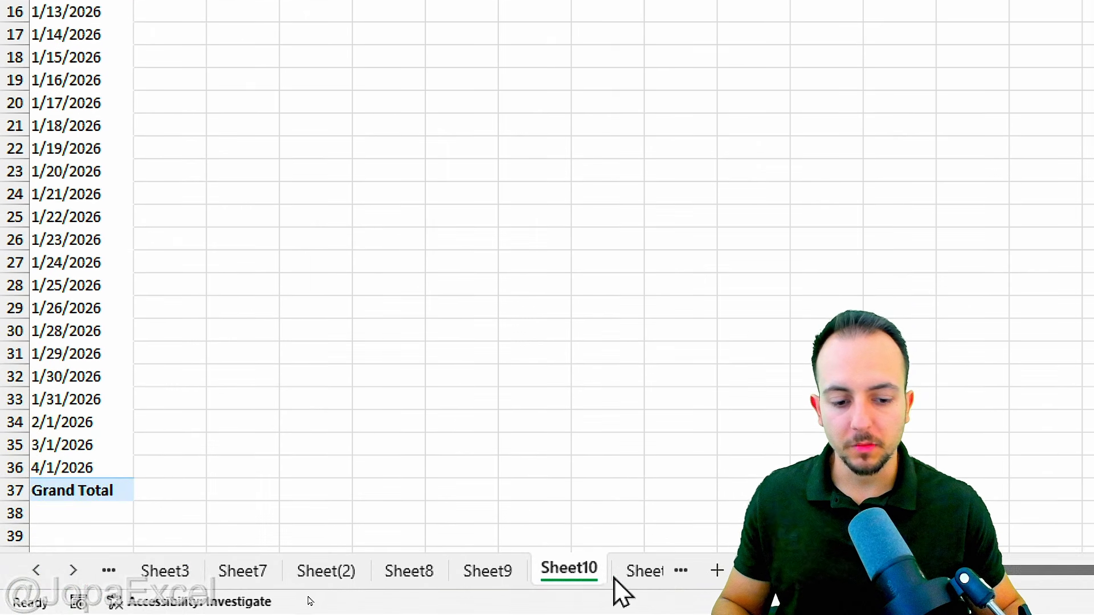
Step: Create a second PivotTable from Sheet(3) range A1:M74 at cell C3 of Sheet10 and add Date to its Rows area
click(616, 577)
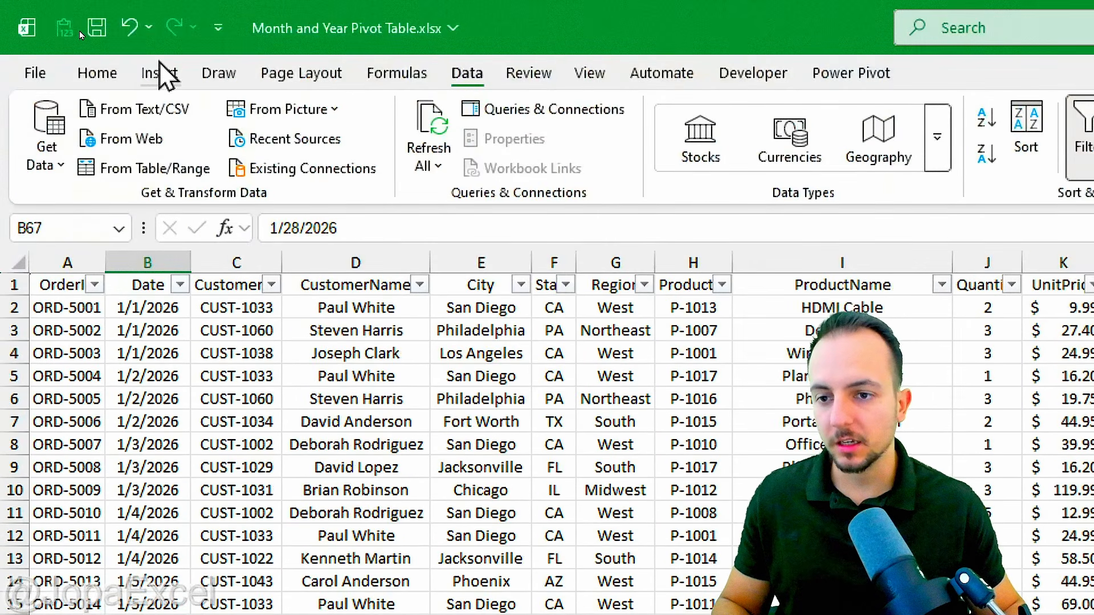
click(160, 65)
click(62, 128)
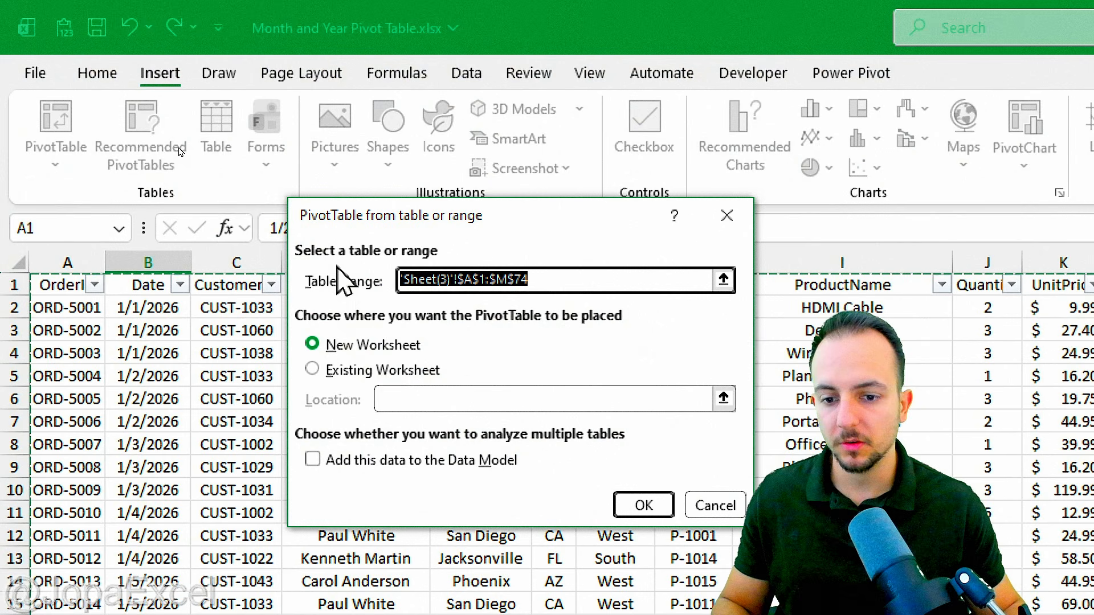
click(383, 371)
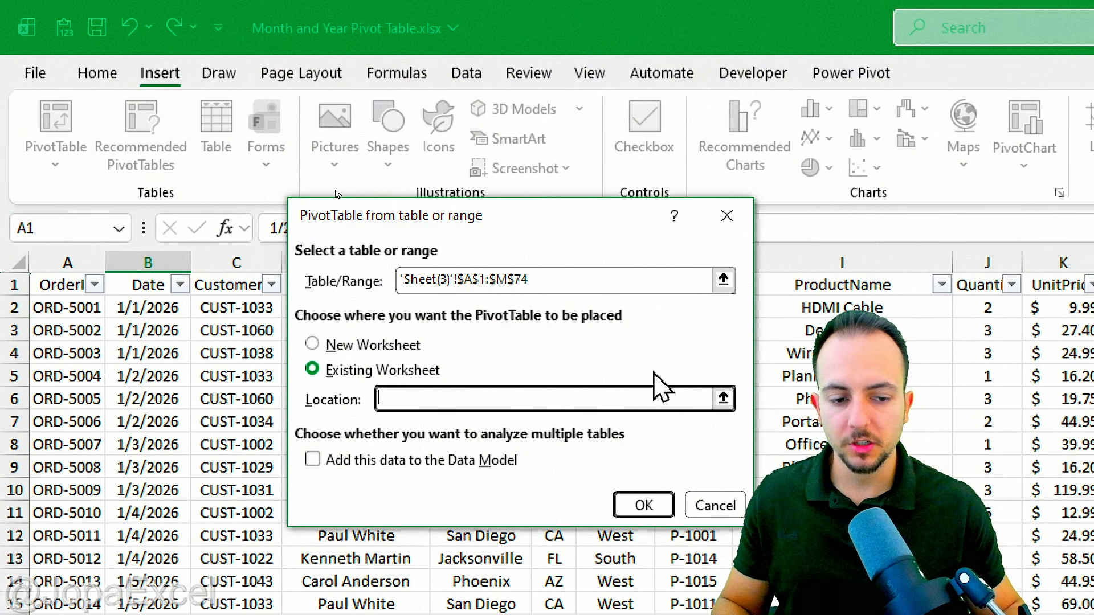
click(724, 399)
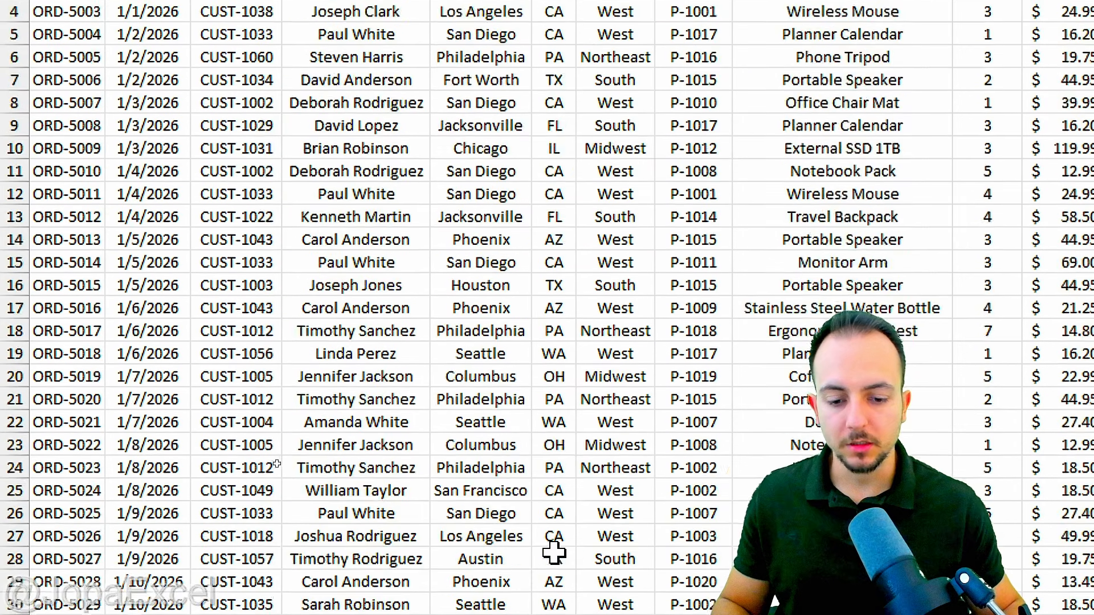
click(491, 570)
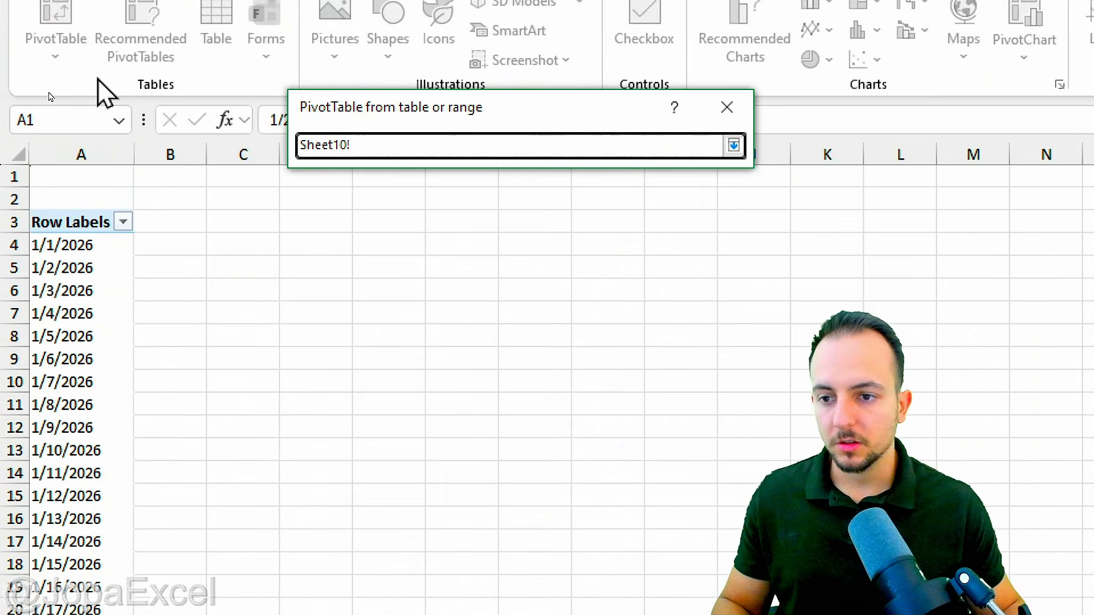
click(245, 223)
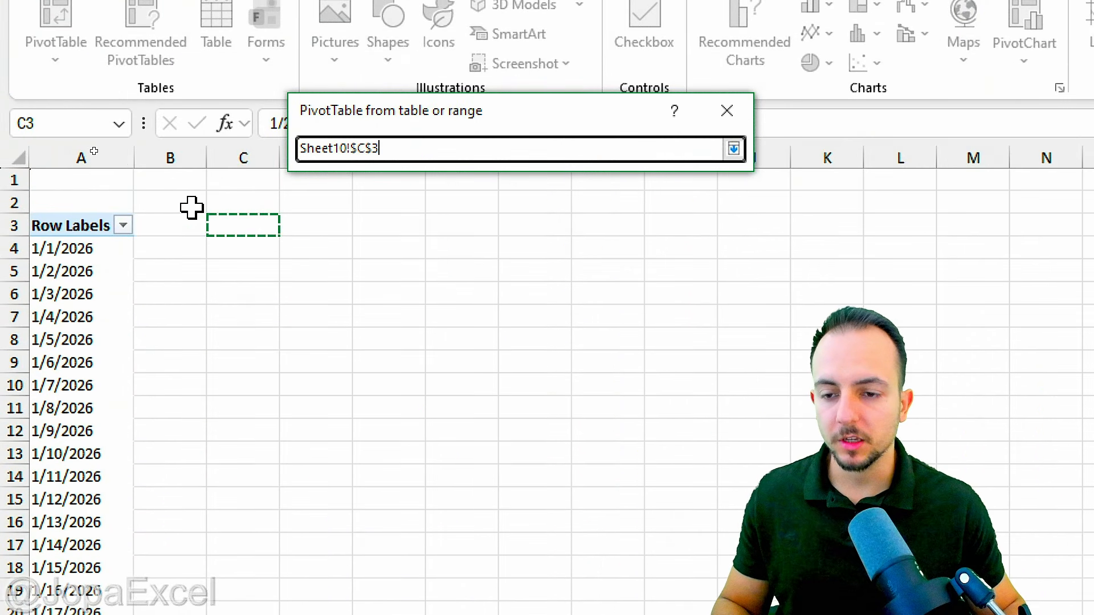
click(739, 155)
click(649, 398)
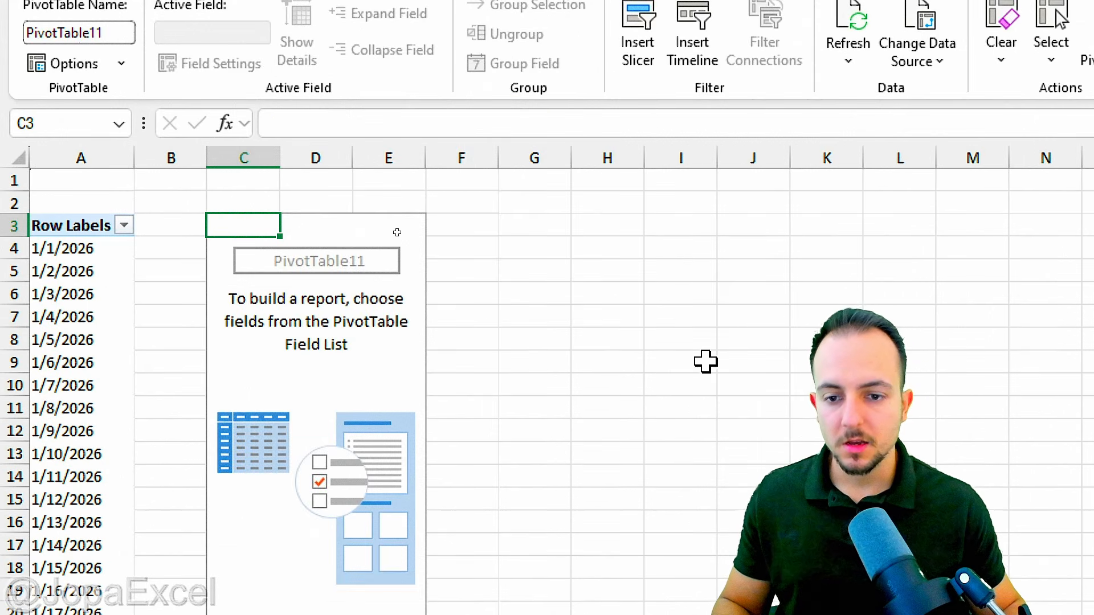
drag(310, 319, 381, 550)
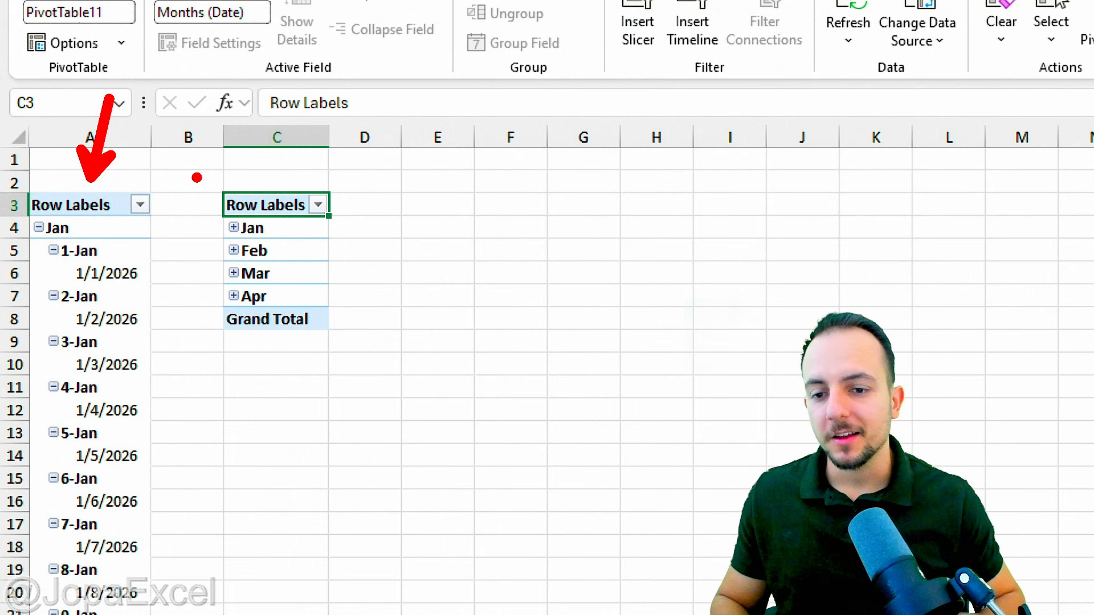
key(Escape)
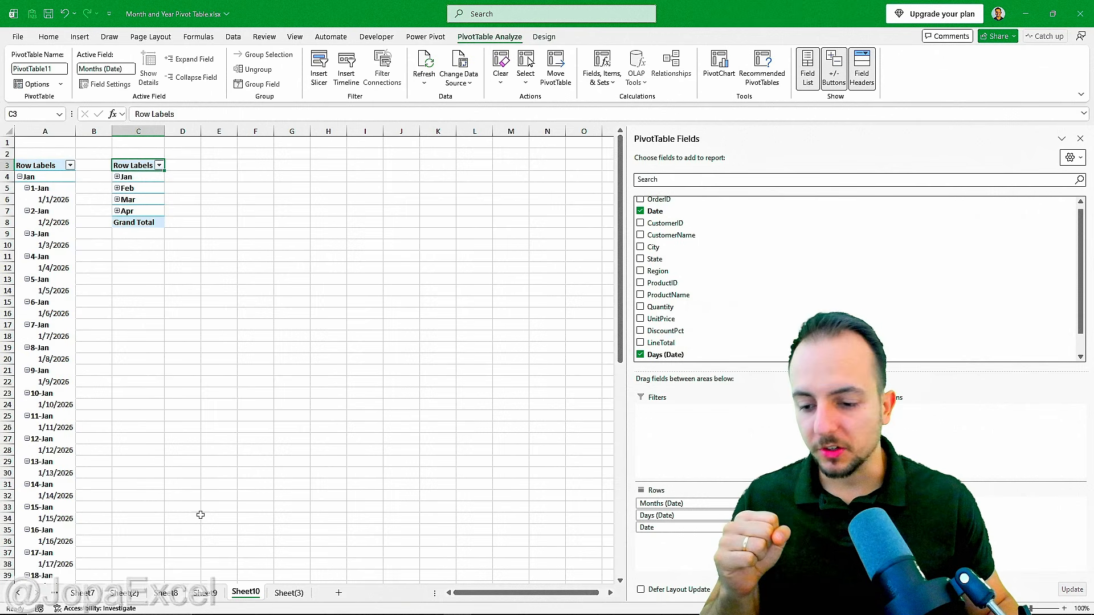
Step: Browse back through the sheet tabs to reach the workbook's earlier worksheets
click(20, 596)
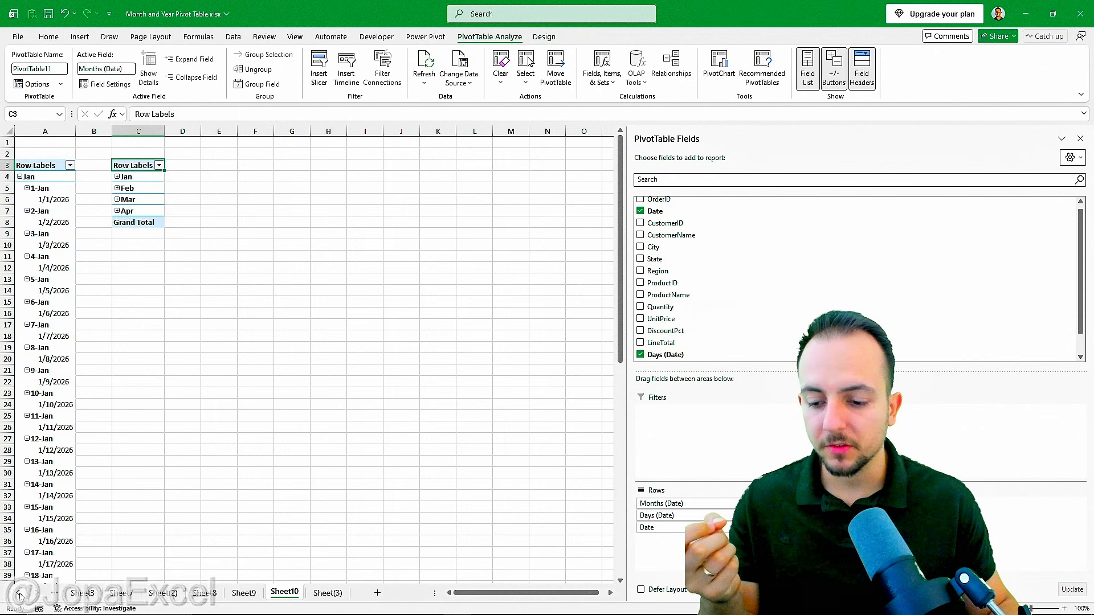
click(20, 596)
click(20, 596)
click(20, 596)
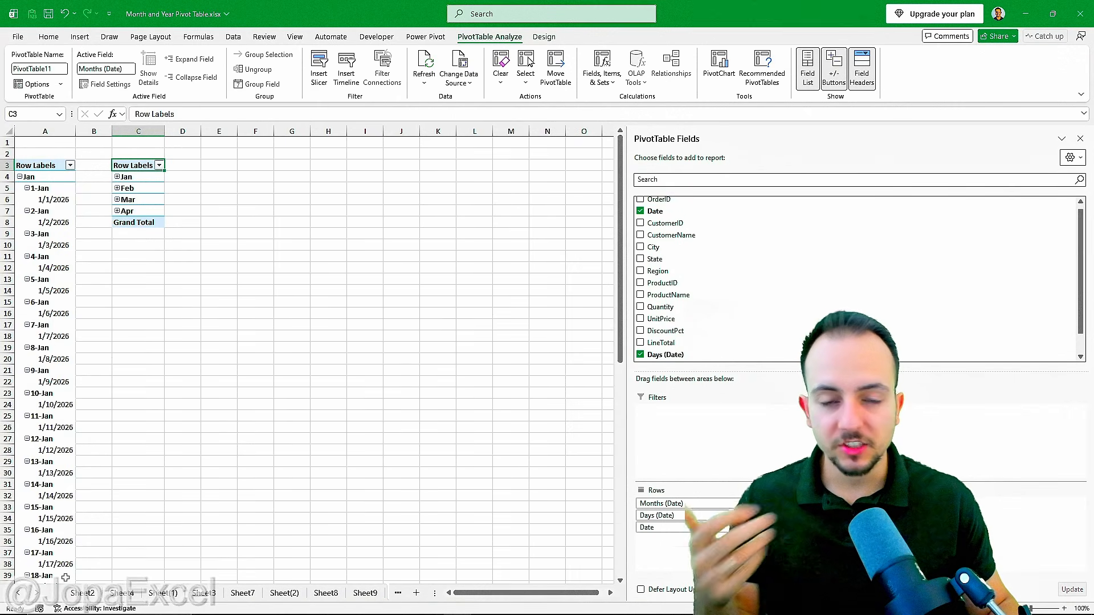